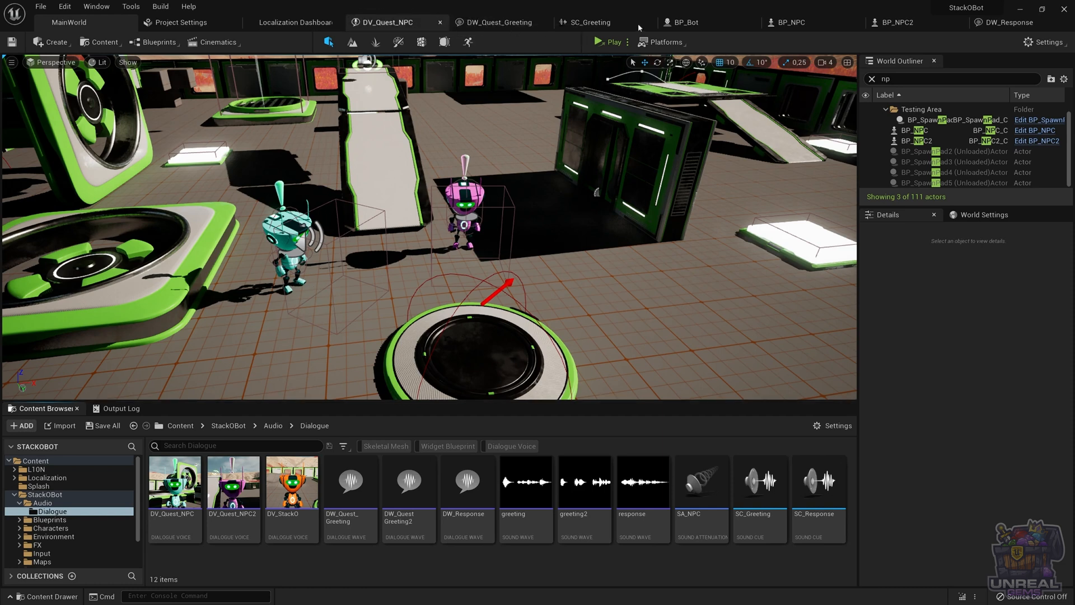
# Review the BP_NPC blueprint's event graph and its trigger box component in the viewport
pyautogui.click(789, 22)
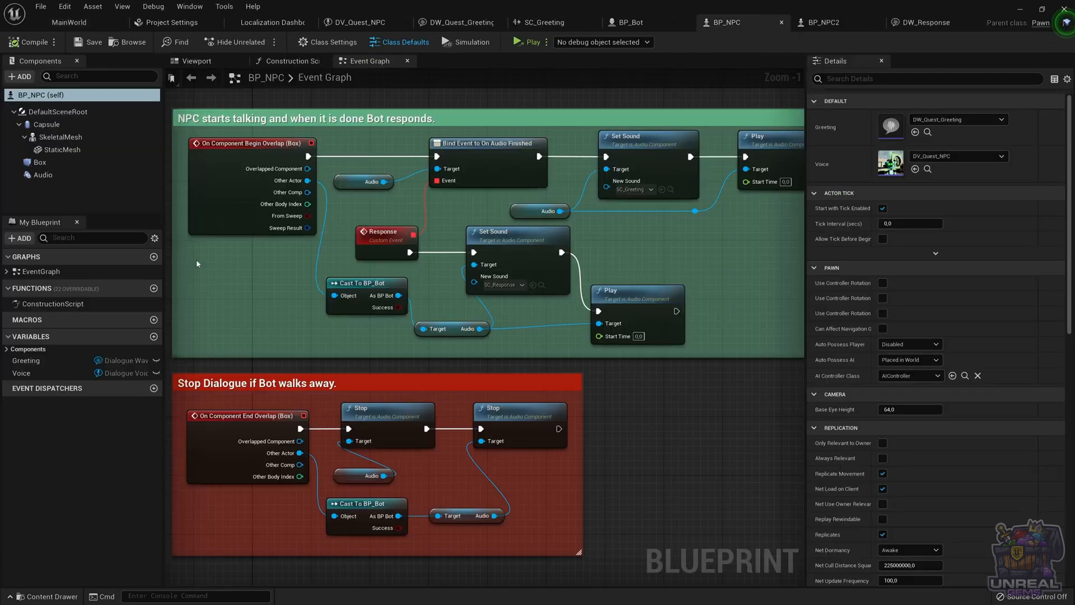
pyautogui.click(196, 61)
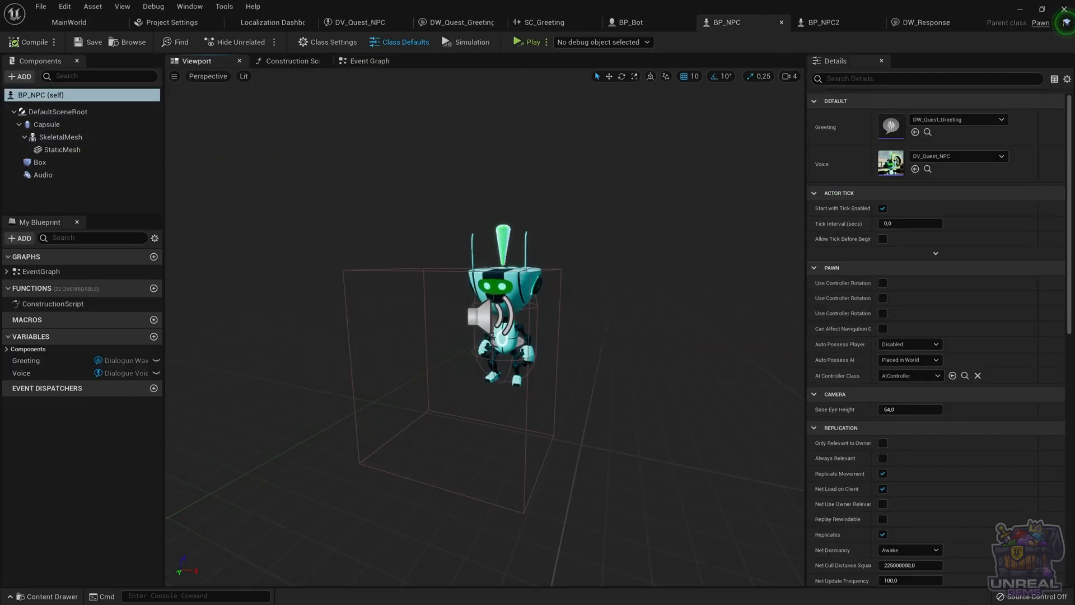
pyautogui.click(352, 323)
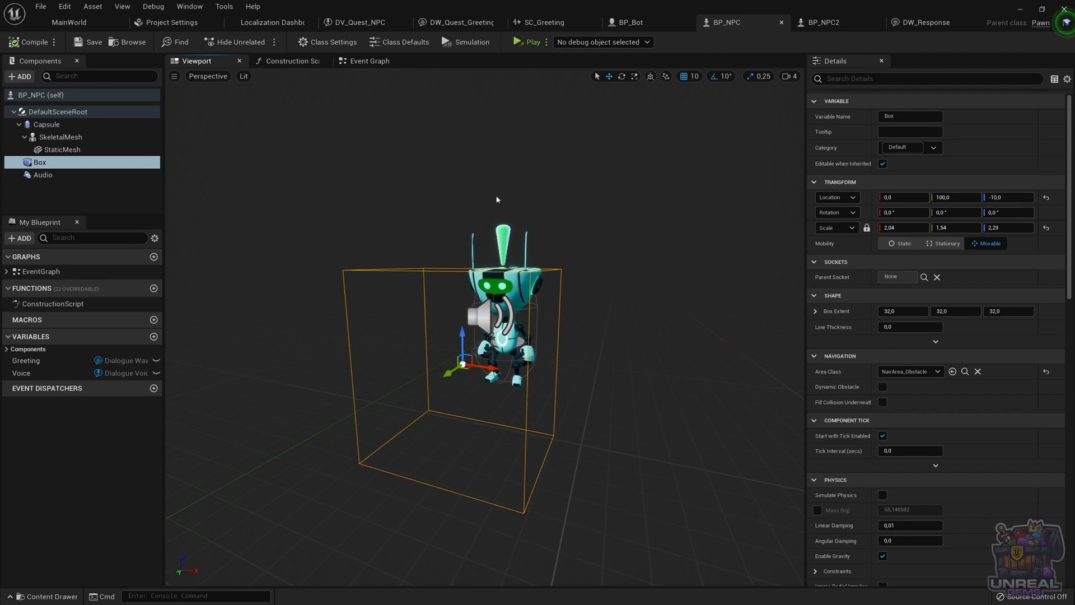
pyautogui.click(365, 61)
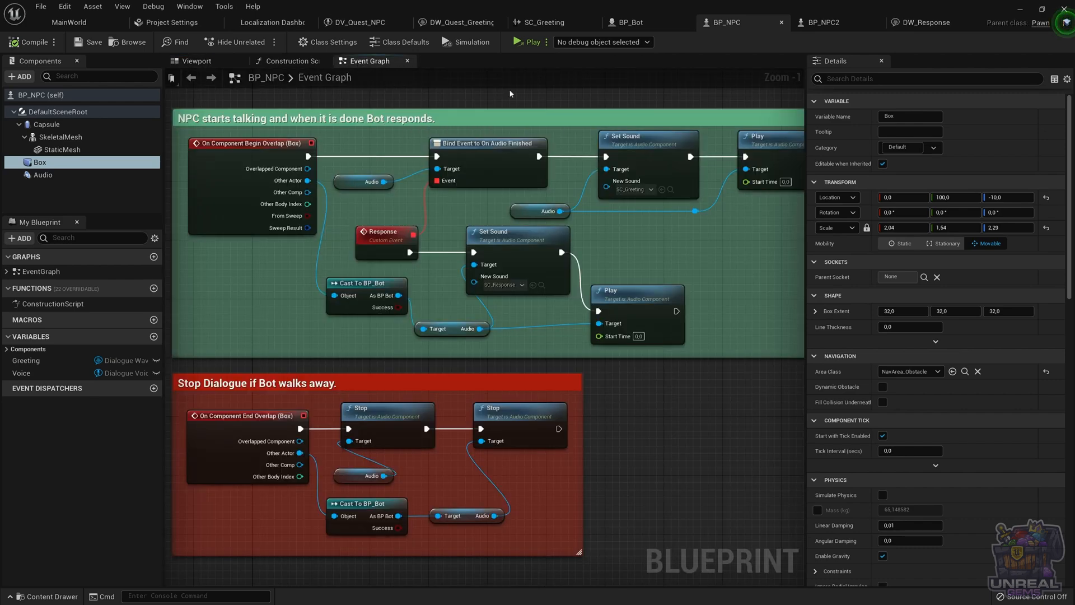
pyautogui.click(69, 22)
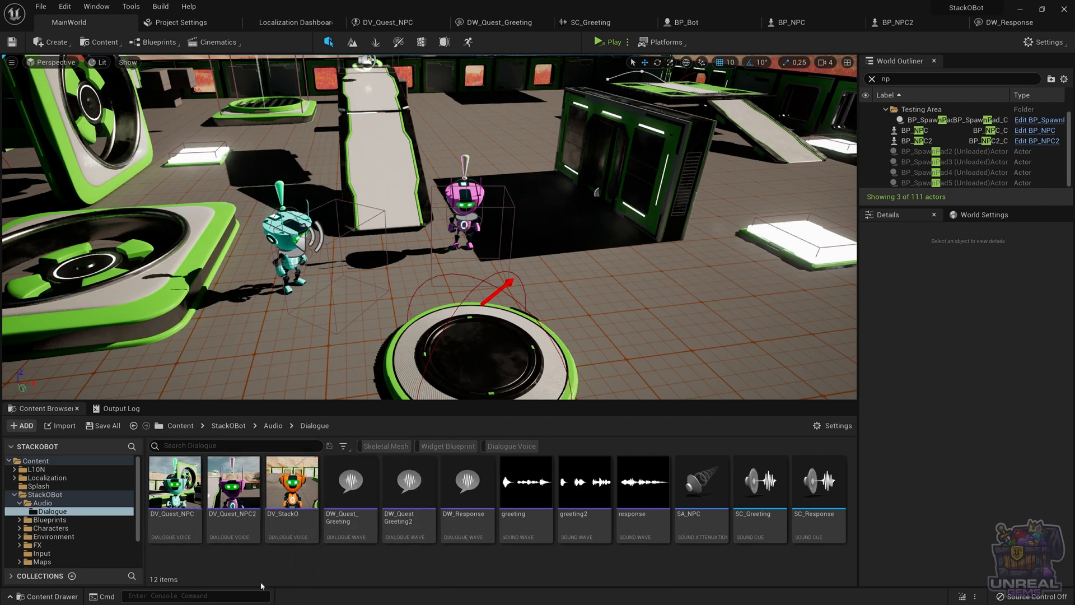
# Inspect the DV_Quest_NPC and DV_Quest_NPC2 dialogue voice assets and the BP_NPC2 event graph
pyautogui.doubleClick(168, 521)
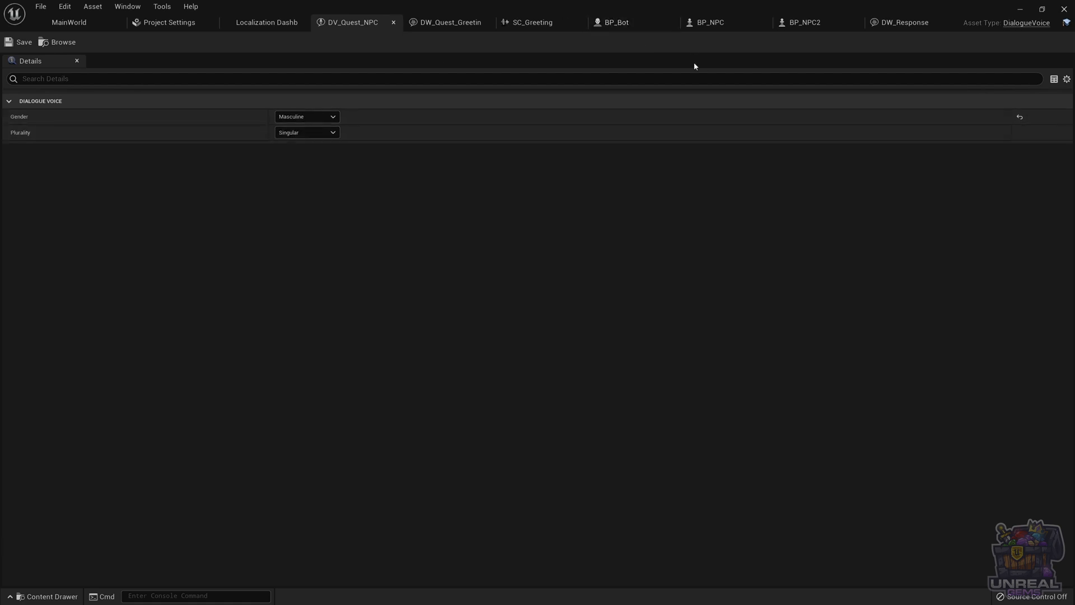
pyautogui.click(803, 20)
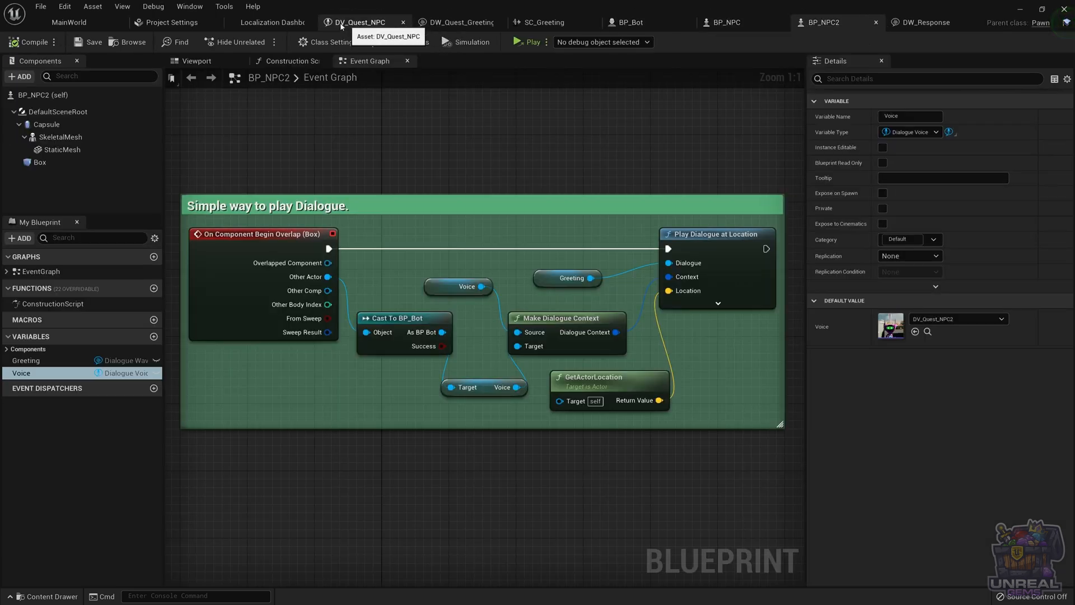
pyautogui.click(74, 23)
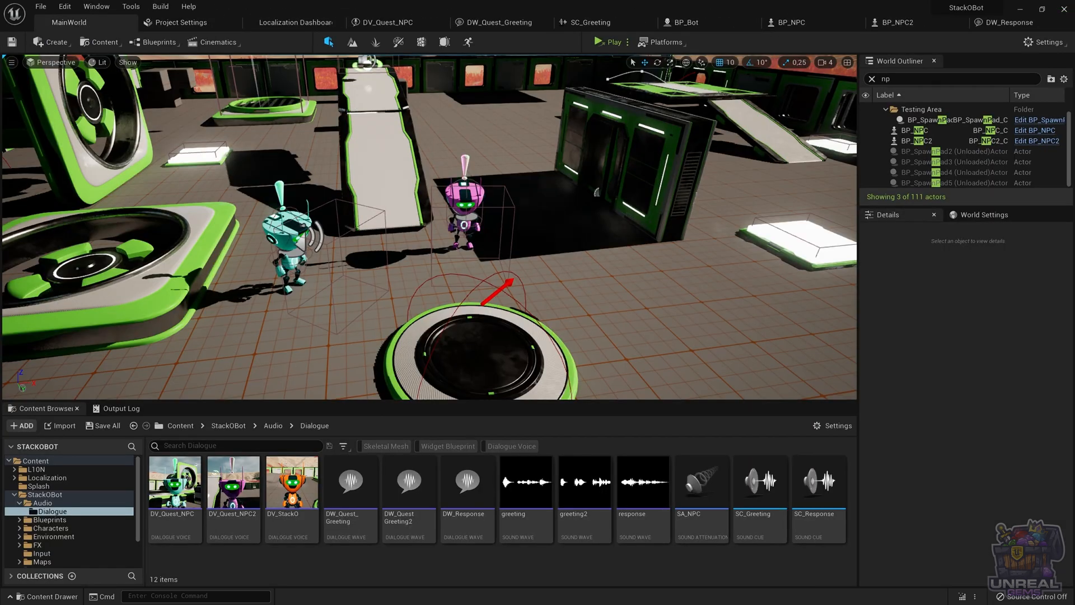
pyautogui.doubleClick(229, 496)
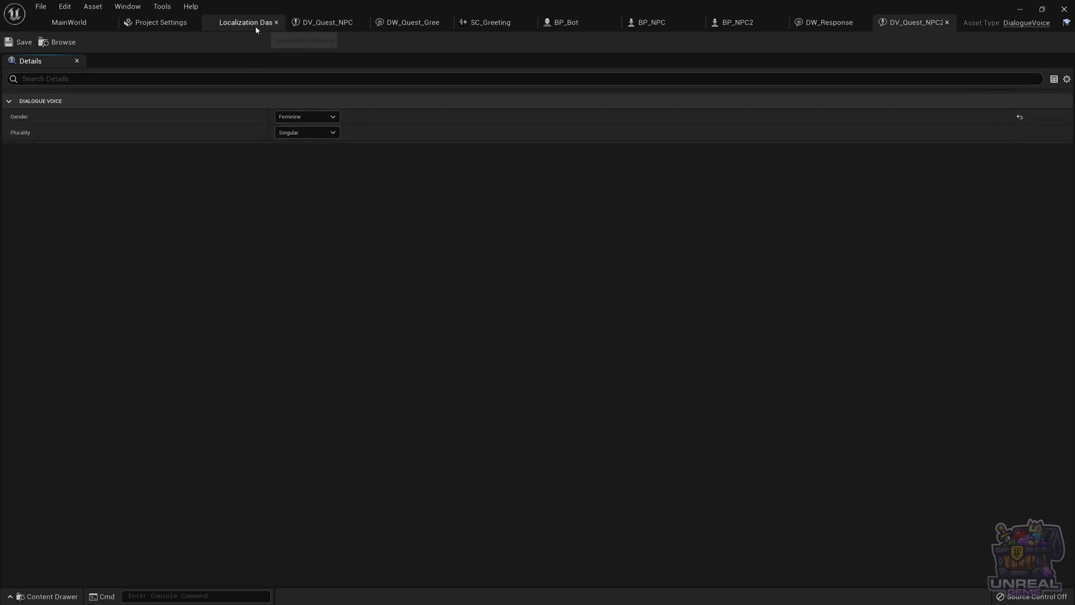
pyautogui.click(90, 21)
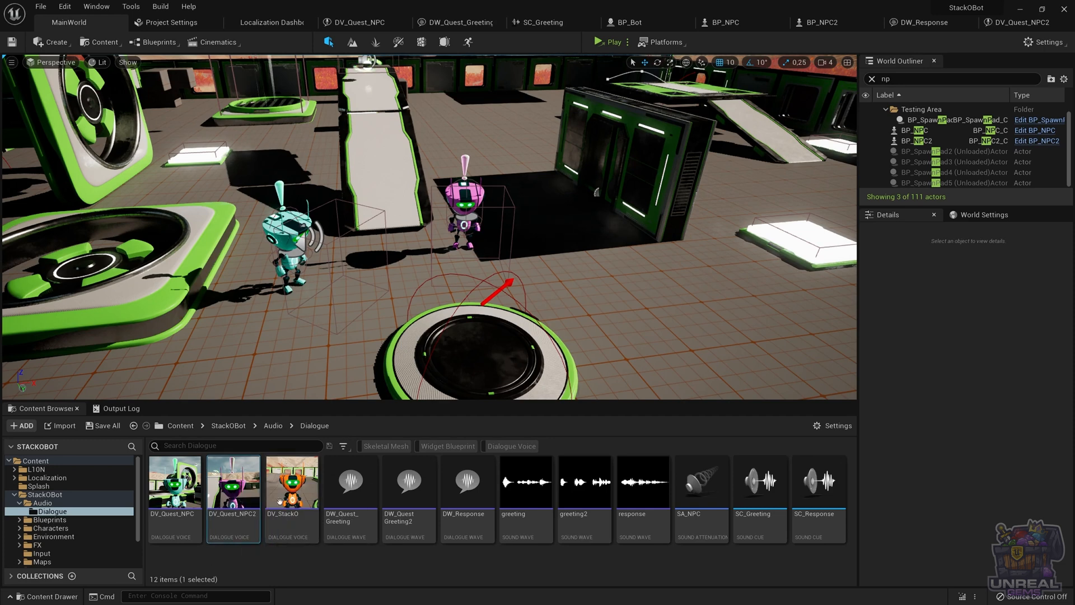
pyautogui.moveTo(289, 510)
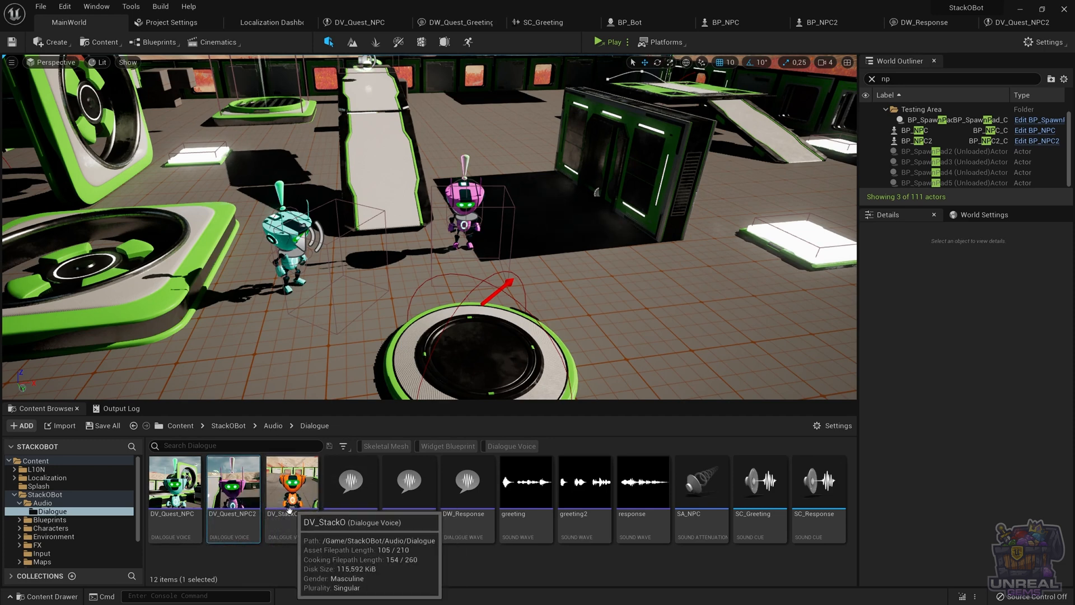
pyautogui.moveTo(194, 522)
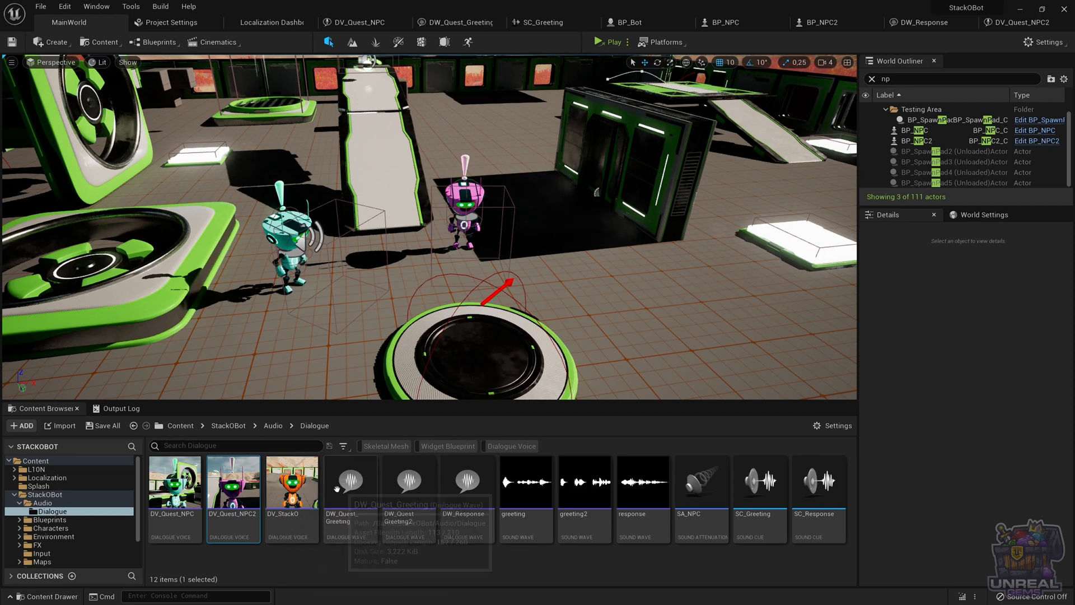
# Create a new Dialogue Voice asset in the Dialogue folder
pyautogui.rightClick(305, 573)
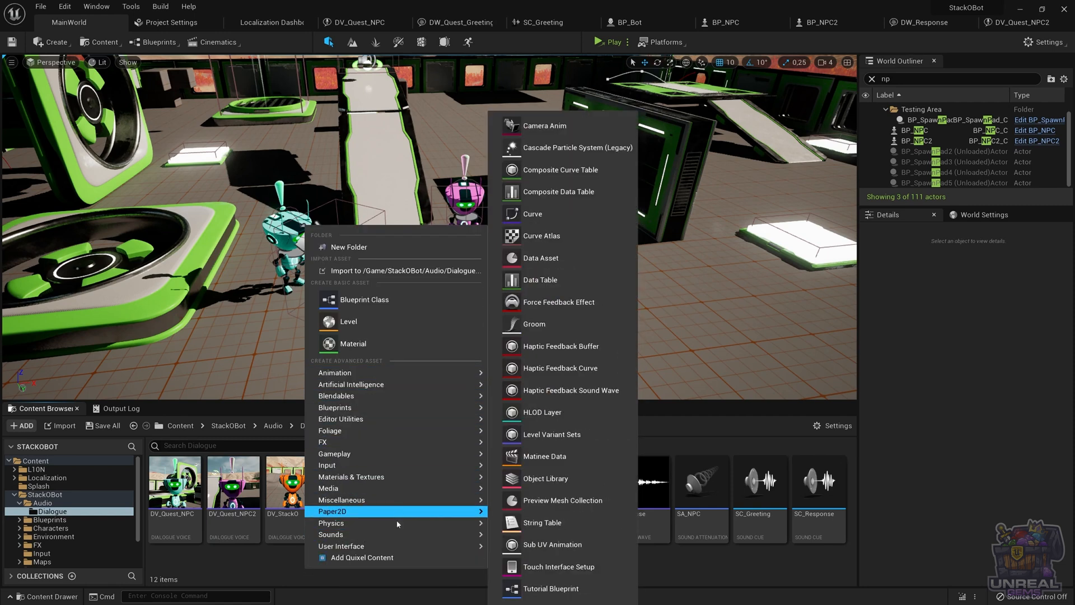
pyautogui.moveTo(390, 534)
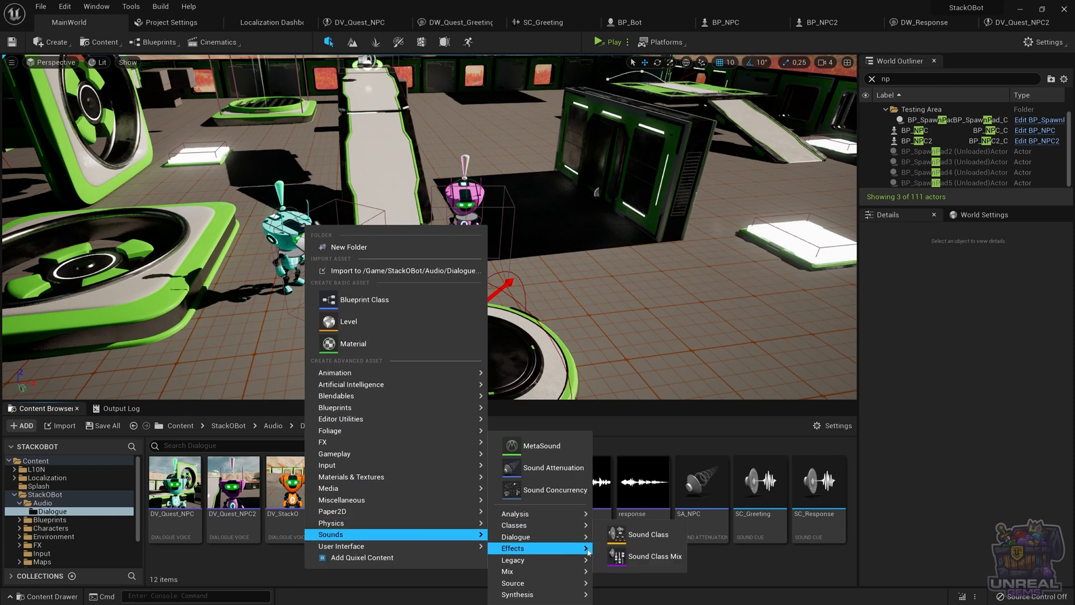
pyautogui.moveTo(537, 536)
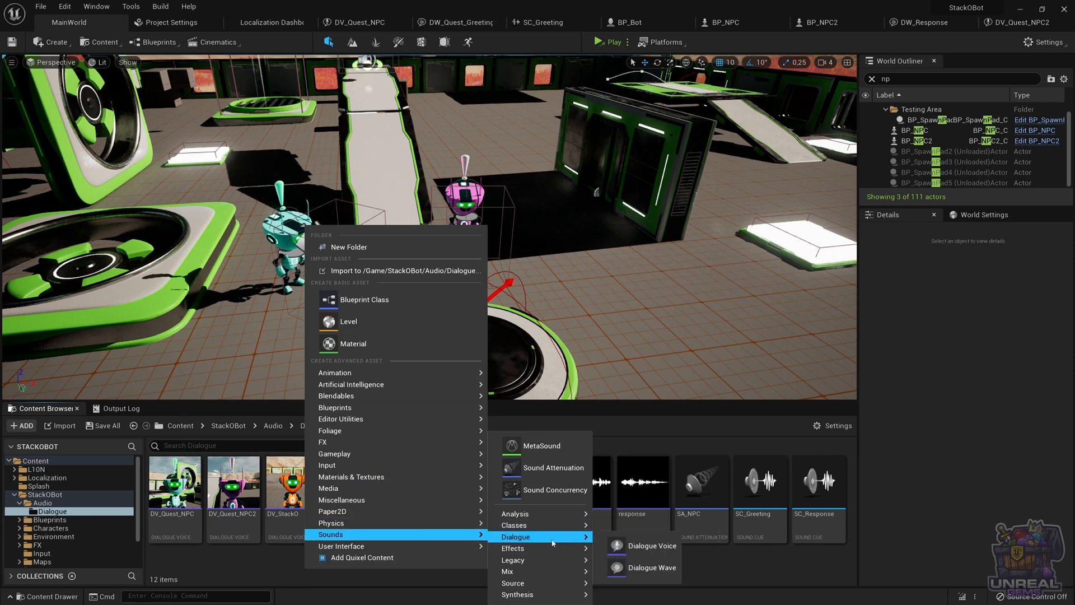
pyautogui.click(644, 544)
pyautogui.press('Return')
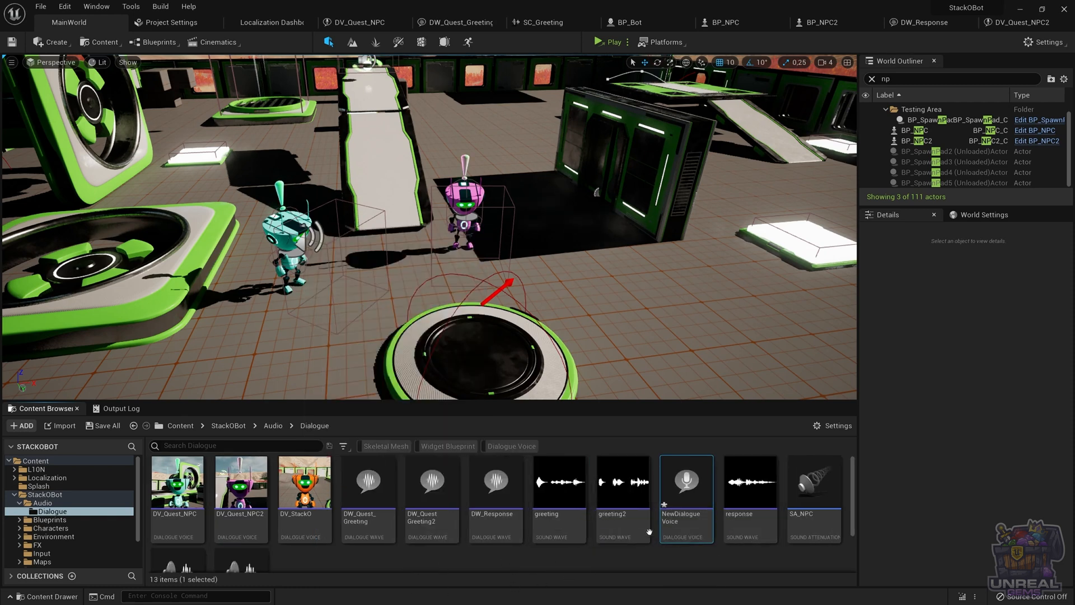
# Capture a thumbnail for the new Dialogue Voice asset and delete it
pyautogui.rightClick(679, 487)
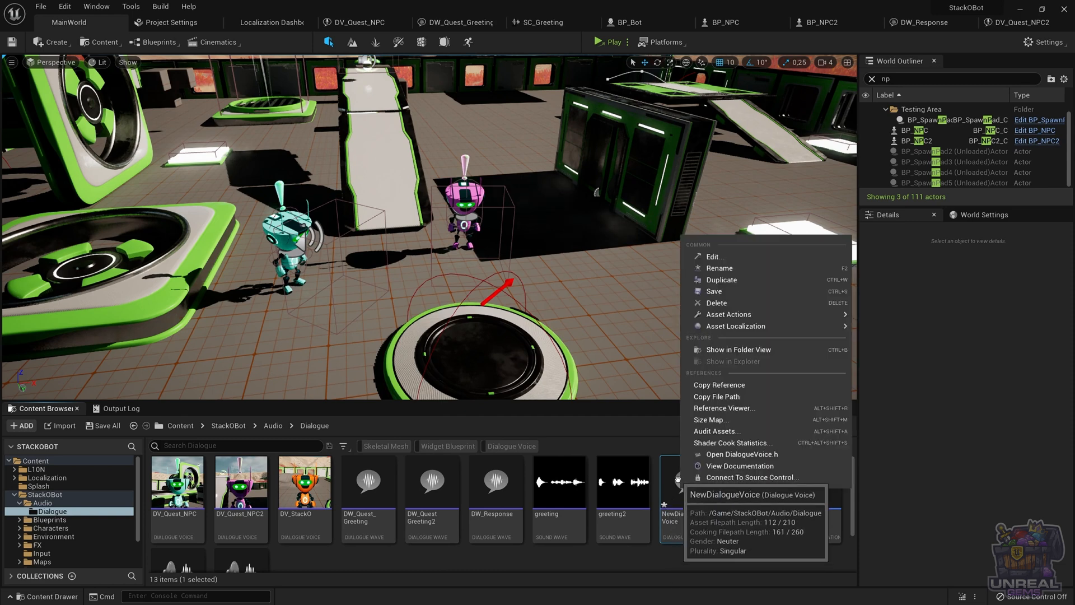
pyautogui.moveTo(753, 314)
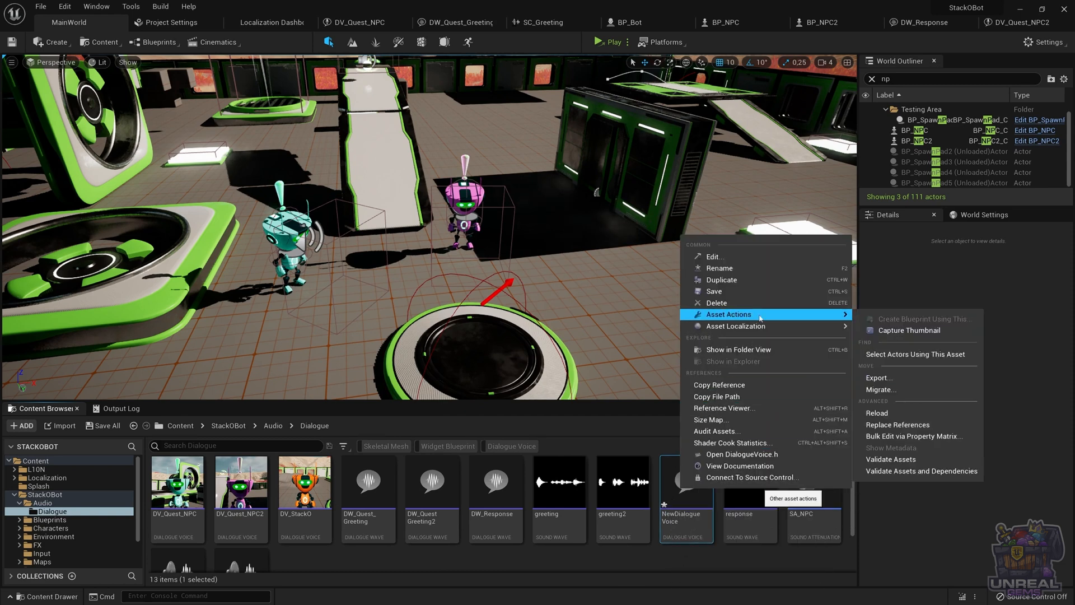
pyautogui.click(899, 330)
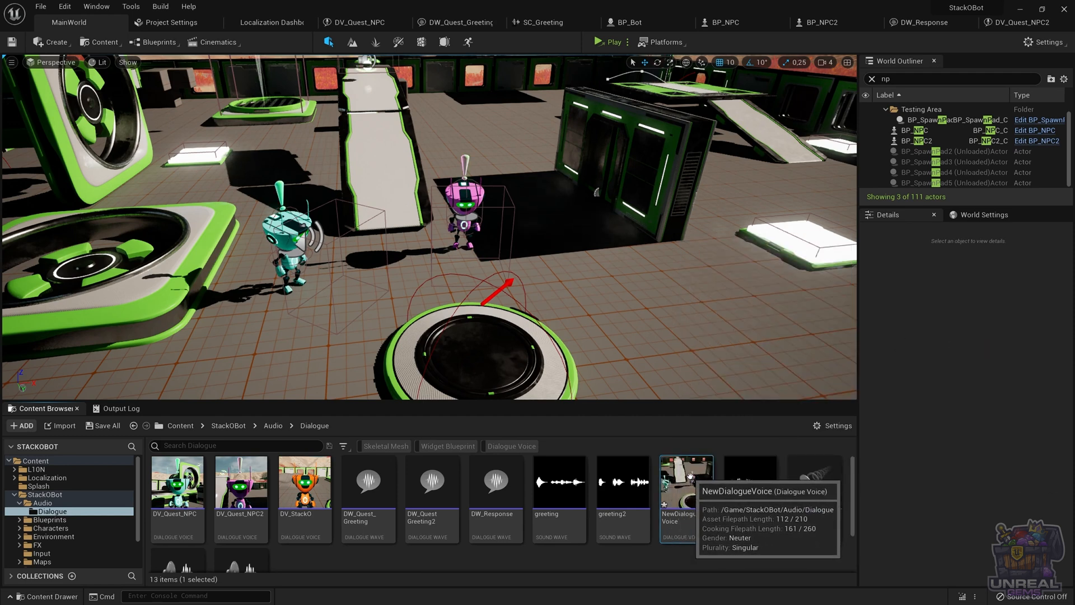
pyautogui.press('Delete')
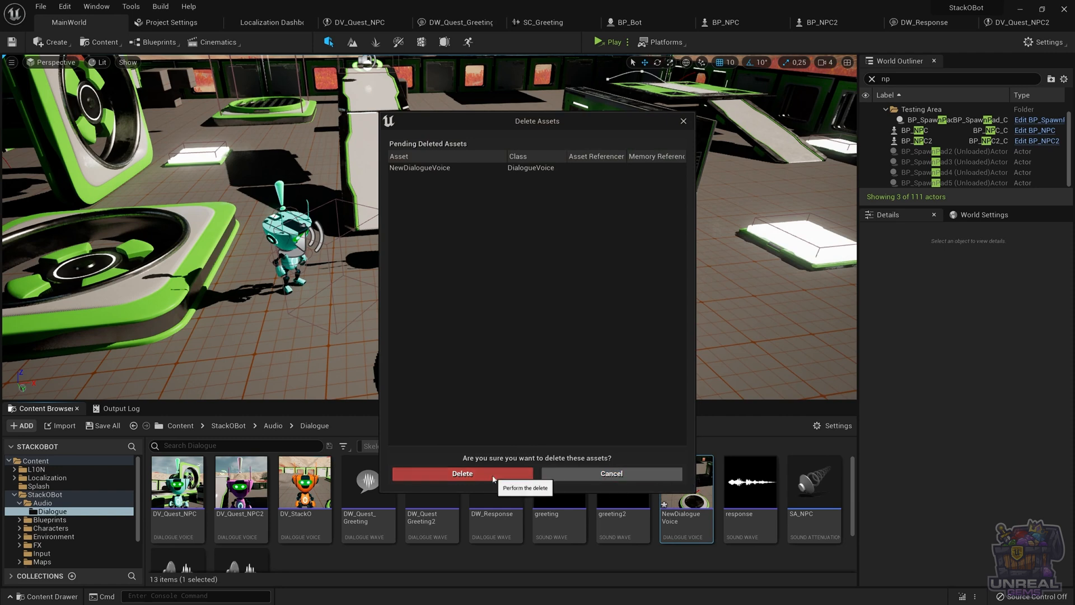
pyautogui.click(493, 474)
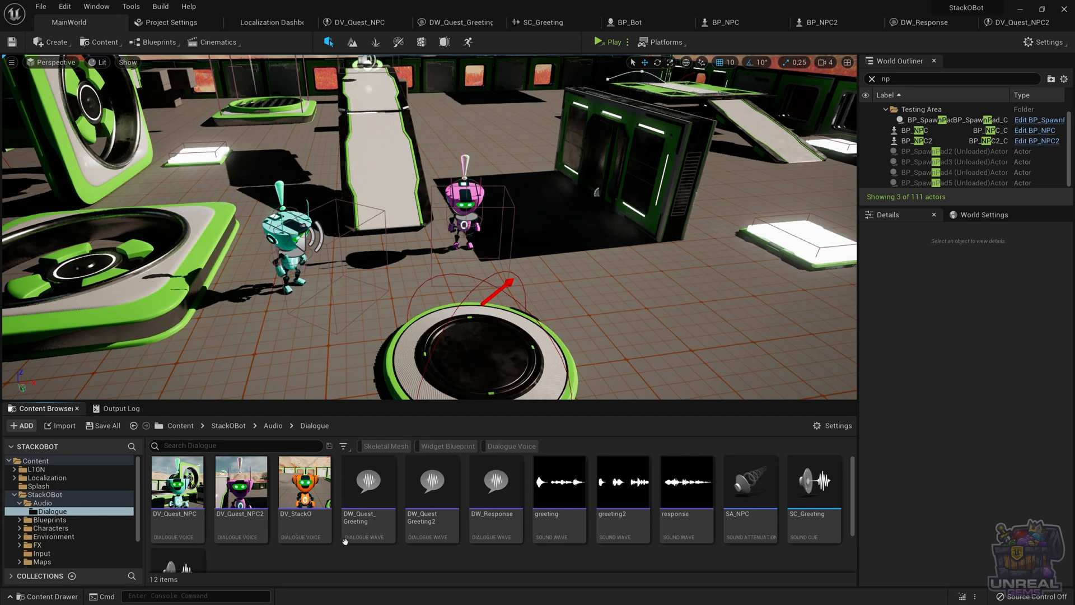
# Open the DW_Quest_Greeting dialogue wave and expand its dialogue context
pyautogui.doubleClick(364, 483)
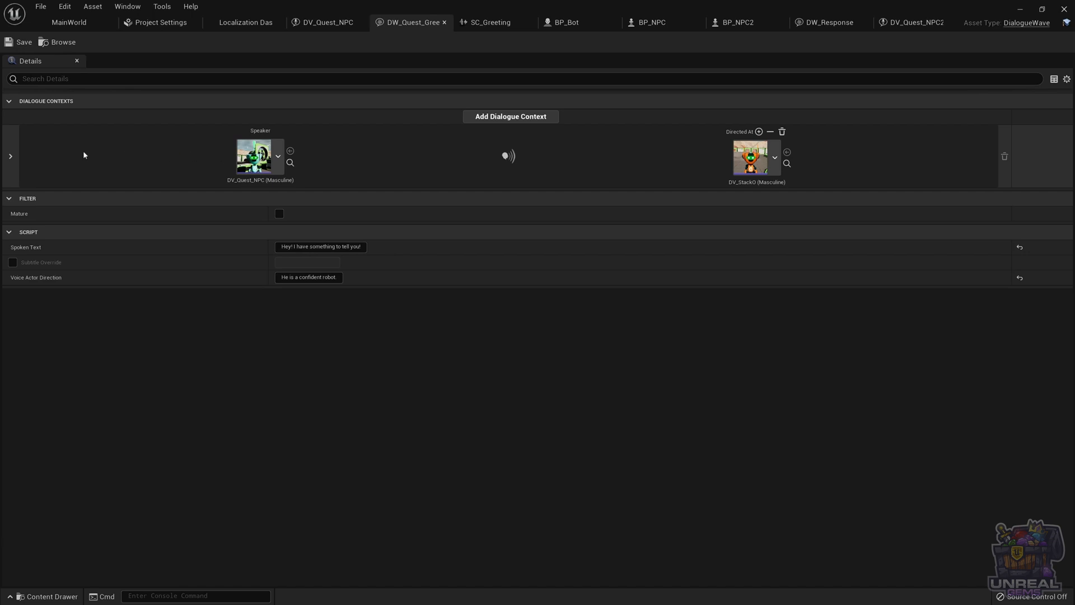
pyautogui.click(10, 159)
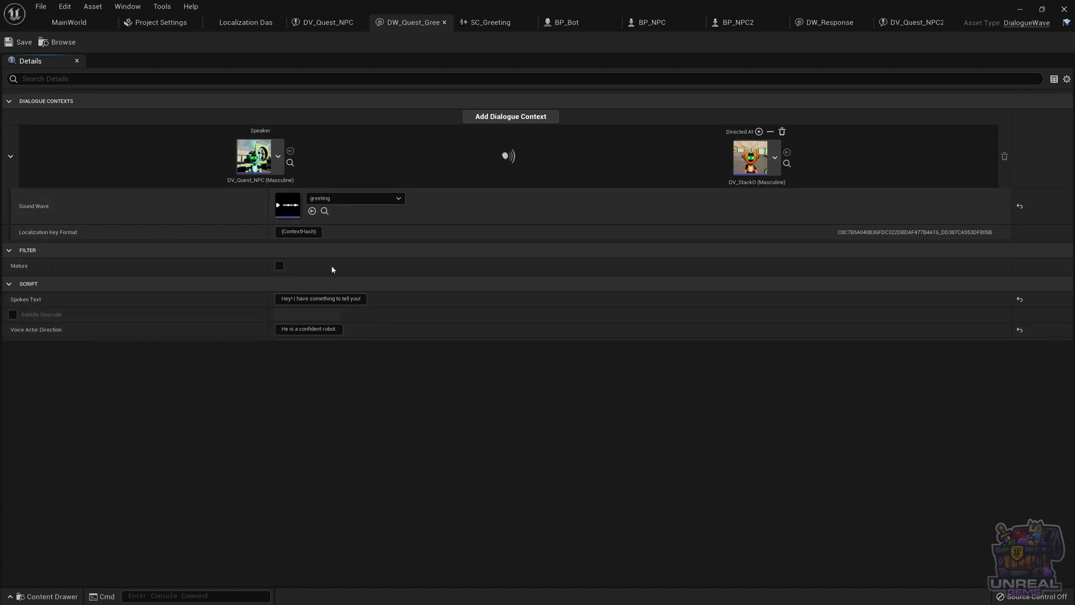
# Open the greeting sound wave to inspect its settings, close it, and return to DW_Quest_Greeting
pyautogui.click(69, 23)
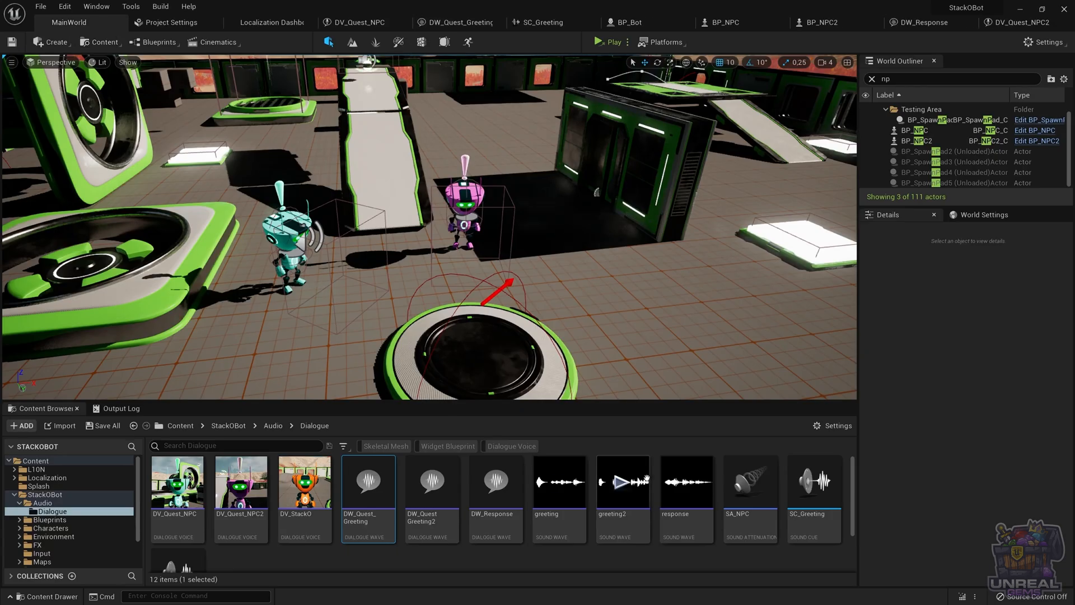
pyautogui.moveTo(565, 480)
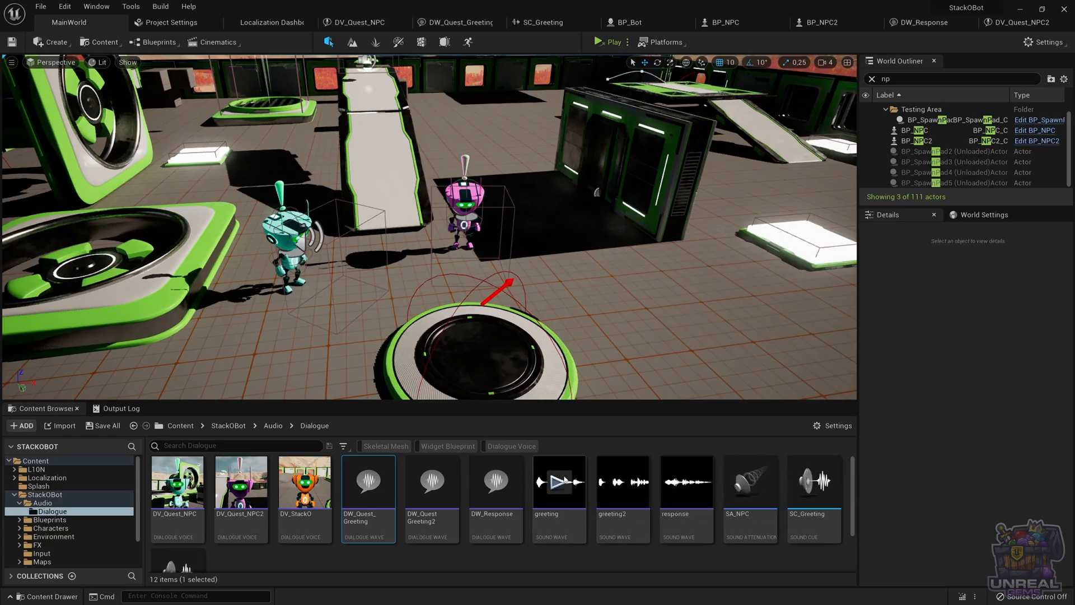
pyautogui.doubleClick(559, 501)
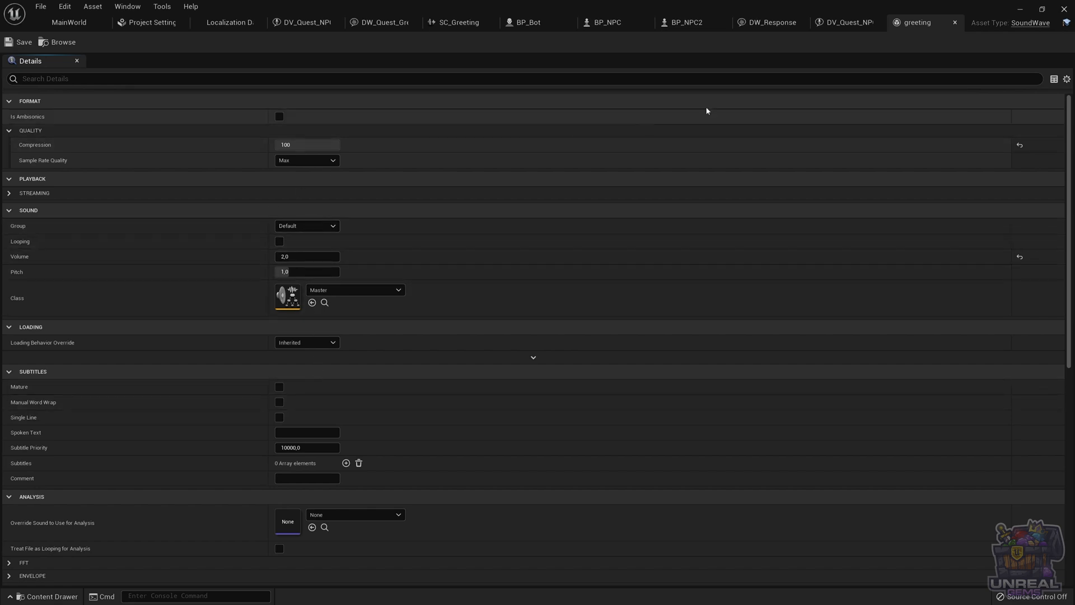
pyautogui.click(954, 22)
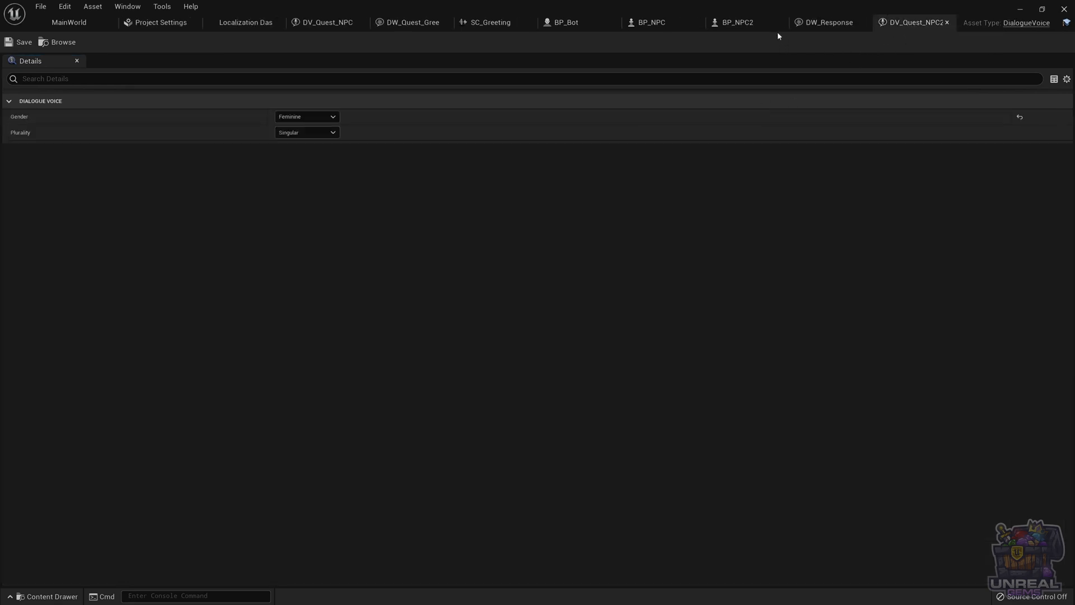
pyautogui.click(392, 23)
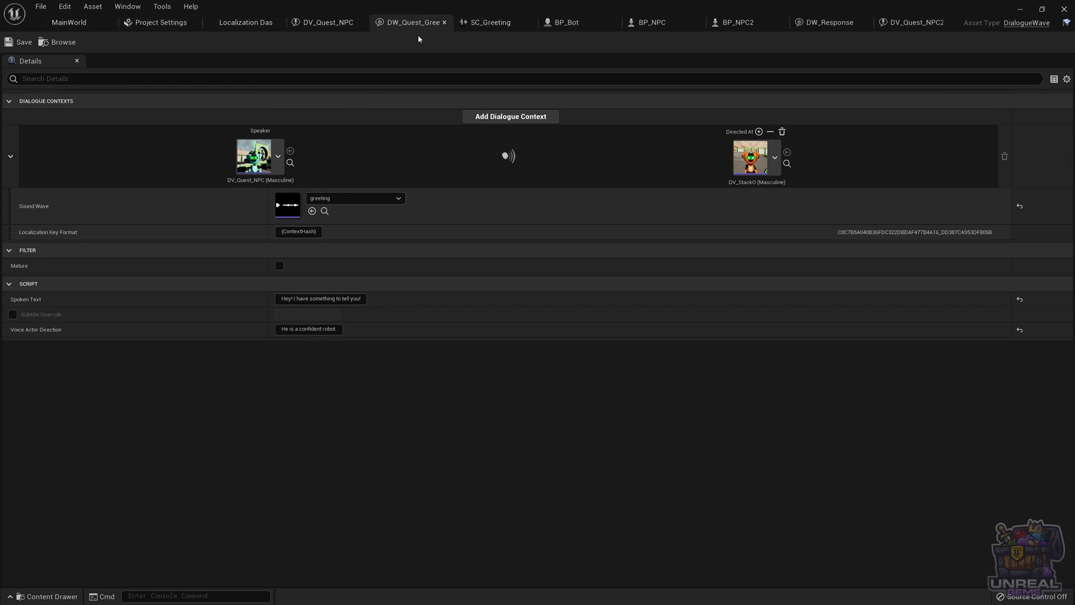
# Inspect the SC_Greeting sound cue's Dialogue Player node and search the node list for Dialogue Player
pyautogui.click(480, 24)
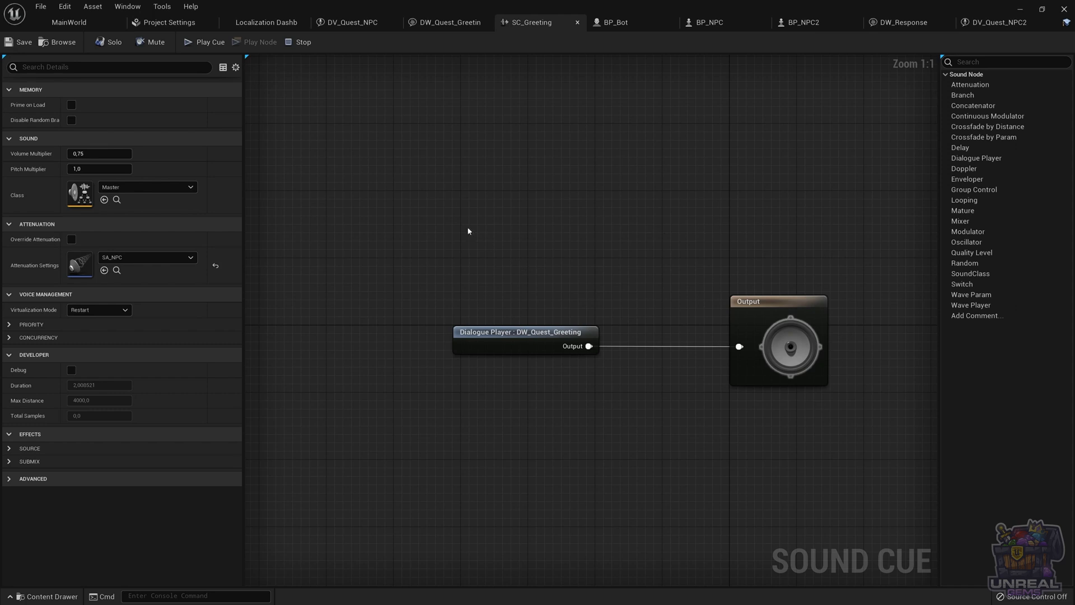
pyautogui.click(502, 337)
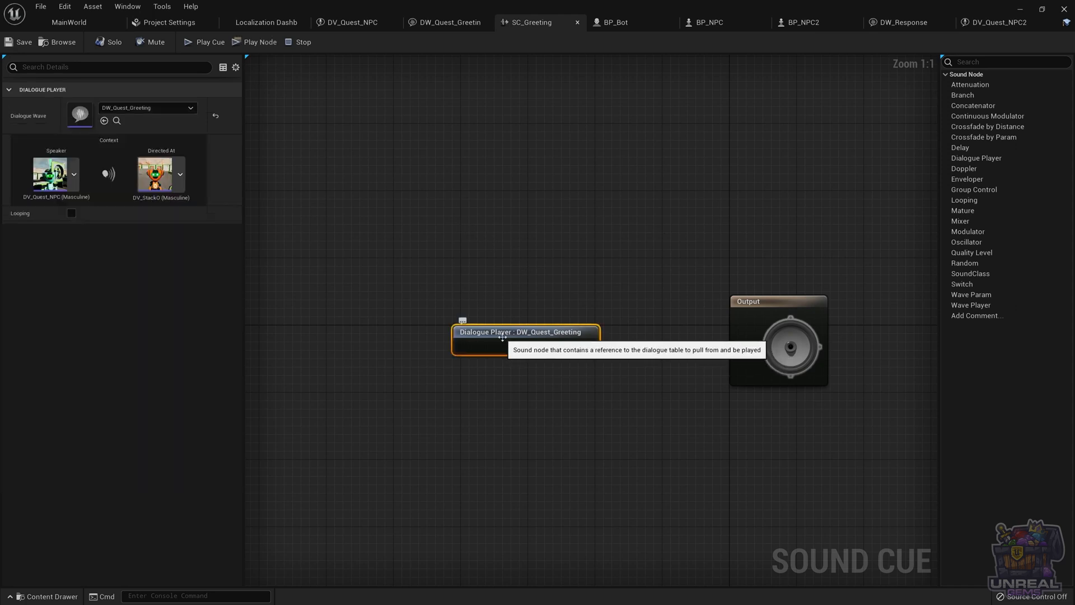
pyautogui.rightClick(456, 262)
pyautogui.write('dia')
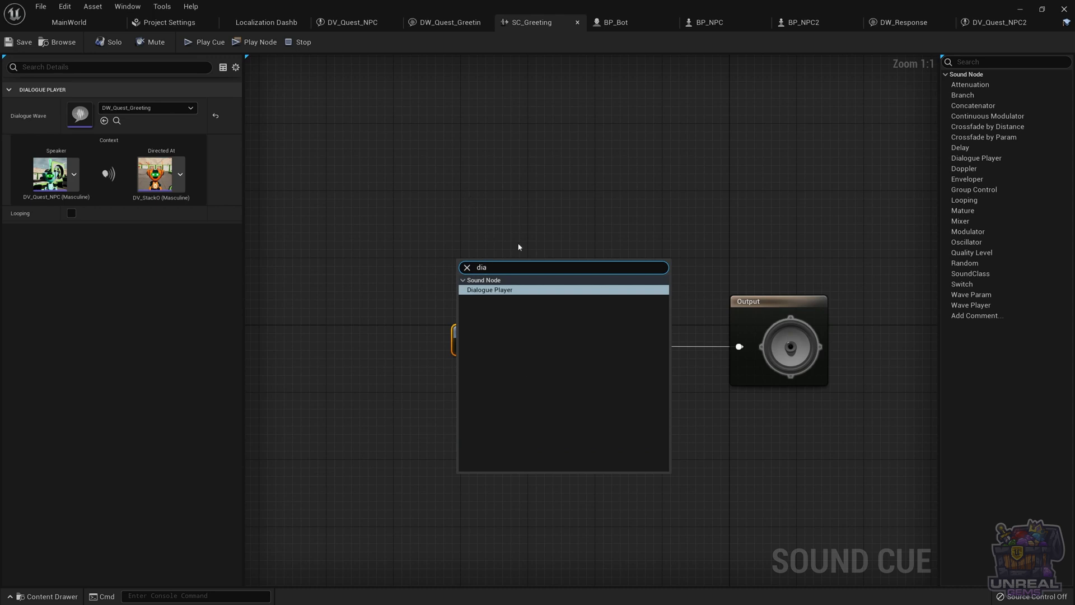
pyautogui.click(519, 291)
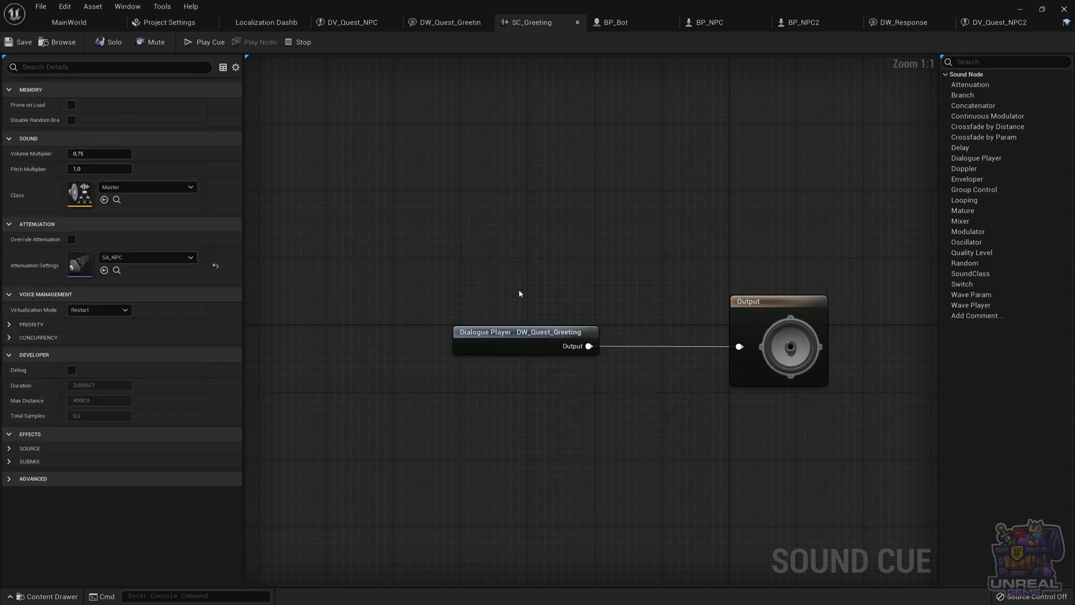
pyautogui.click(519, 342)
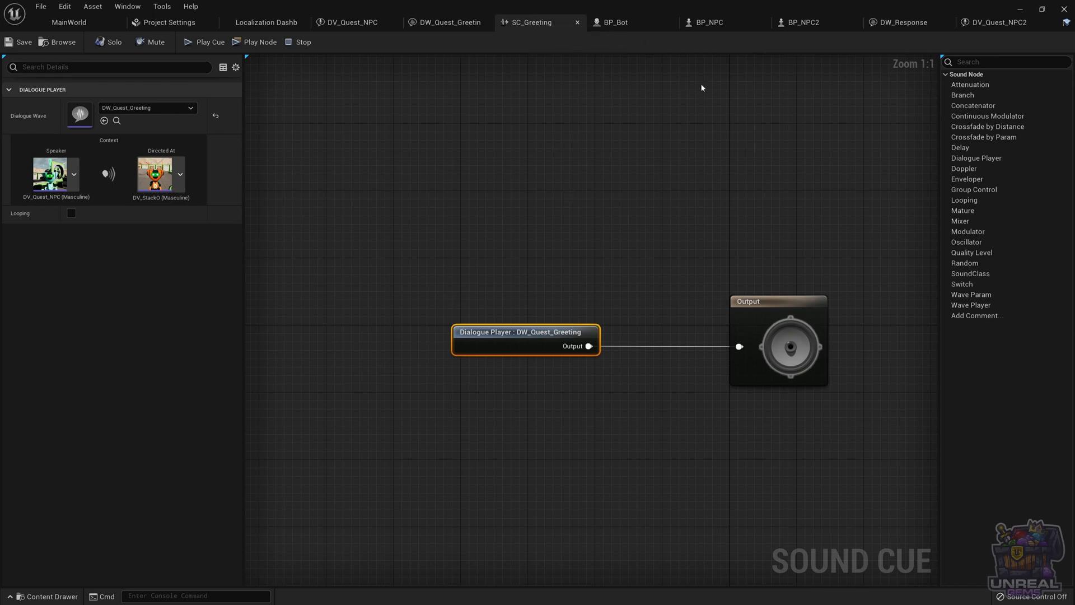
# Review the BP_NPC and BP_Bot event graphs and select BP_Bot's Gender variable
pyautogui.click(709, 22)
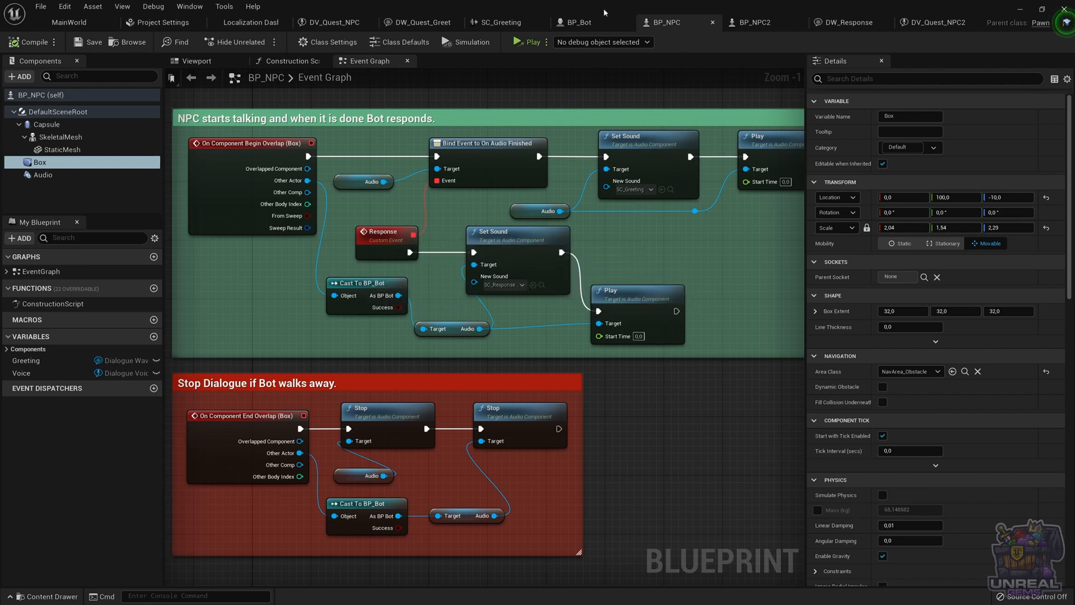
pyautogui.click(580, 22)
pyautogui.click(21, 480)
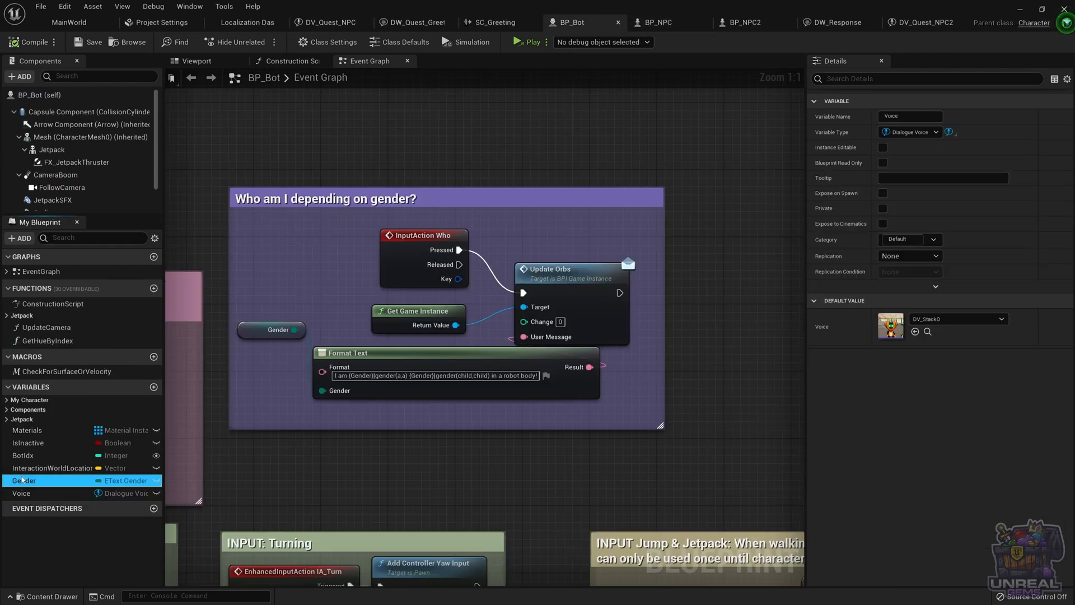
# Select BP_Bot's Voice variable, then review BP_NPC's viewport and event graph
pyautogui.click(26, 492)
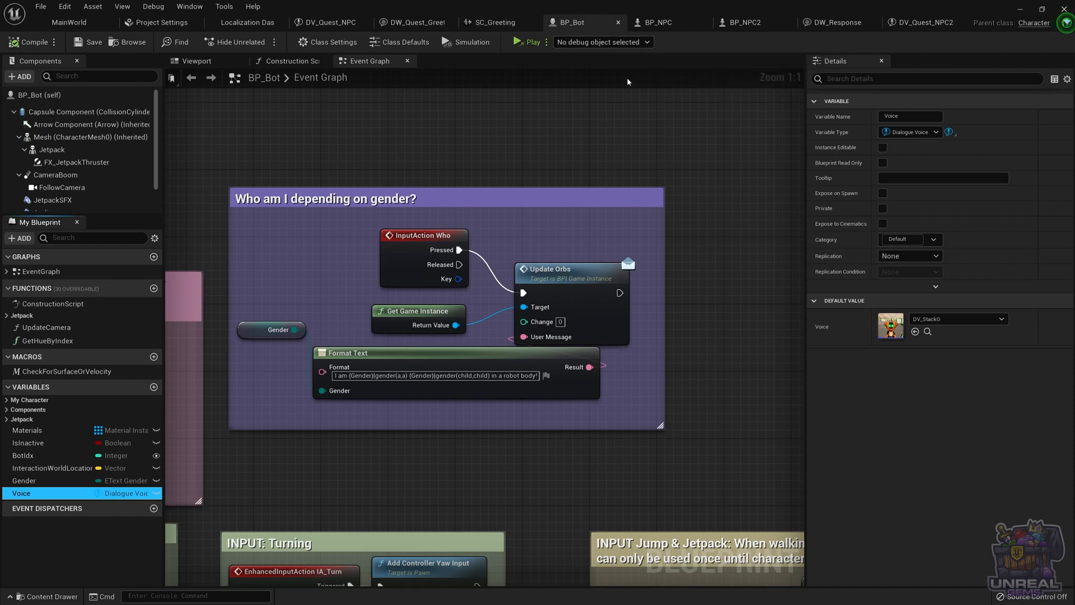
pyautogui.click(659, 23)
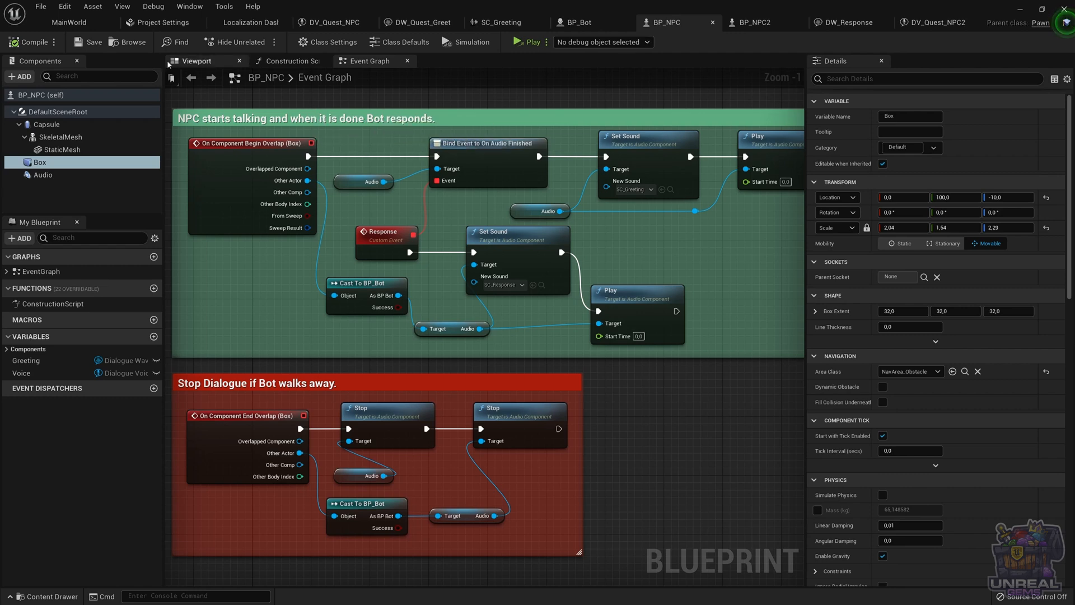
pyautogui.click(196, 61)
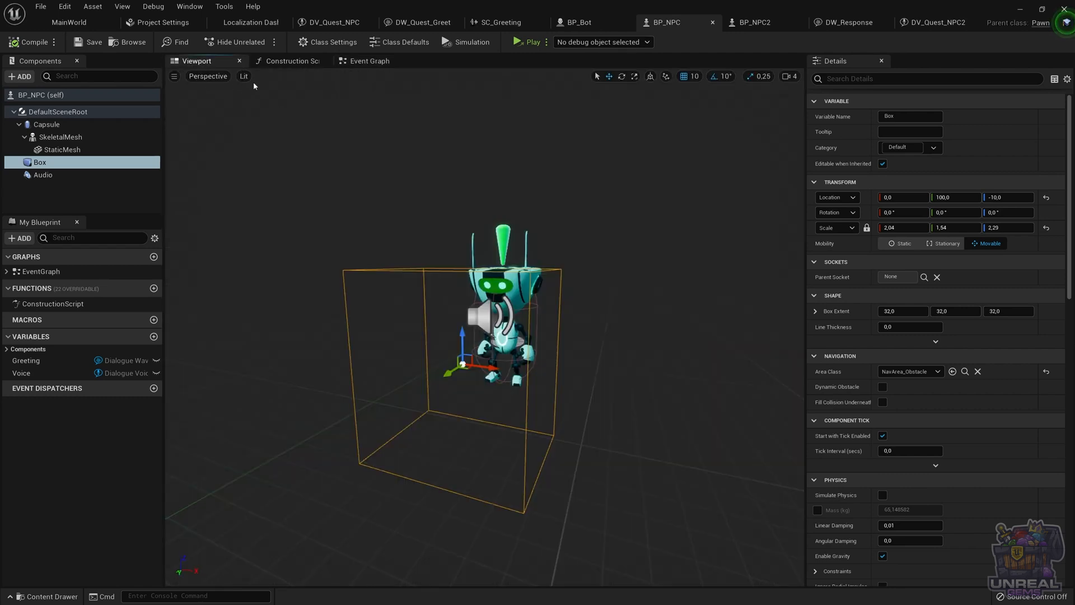
pyautogui.click(366, 61)
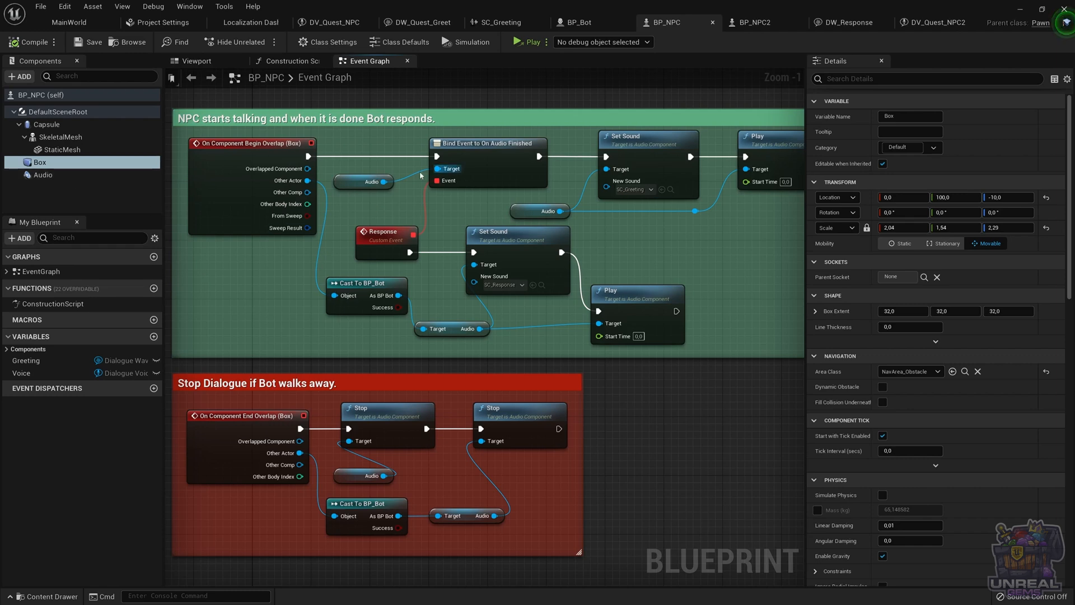
# Inspect BP_NPC2's Play Dialogue at Location graph nodes and open its DW_QuestGreeting2 greeting wave from the Greeting default value
pyautogui.click(753, 23)
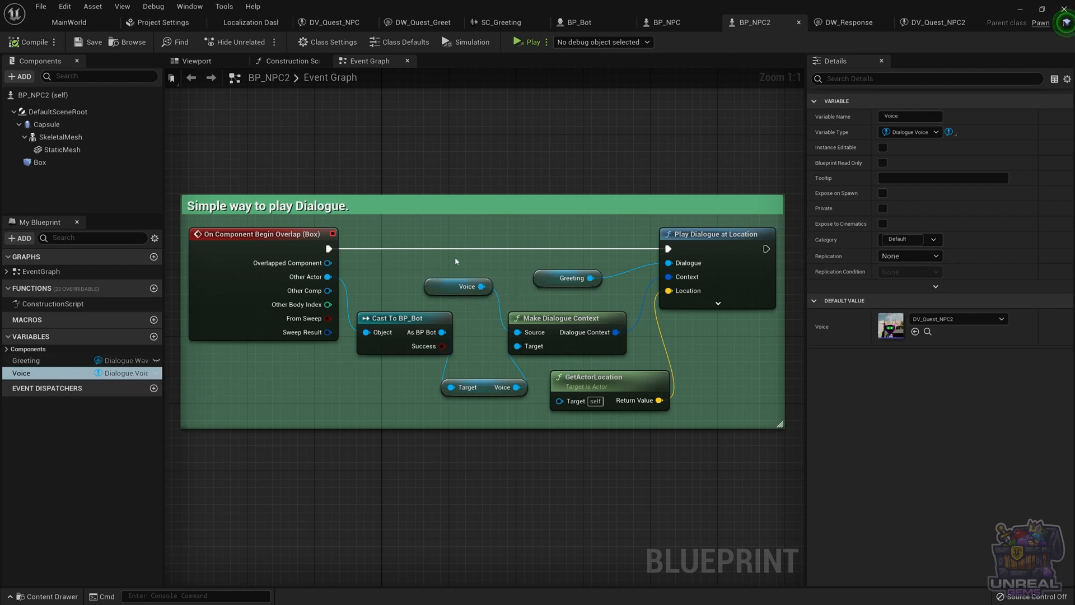
pyautogui.moveTo(277, 232)
pyautogui.click(552, 284)
pyautogui.scroll(-1, 552, 284)
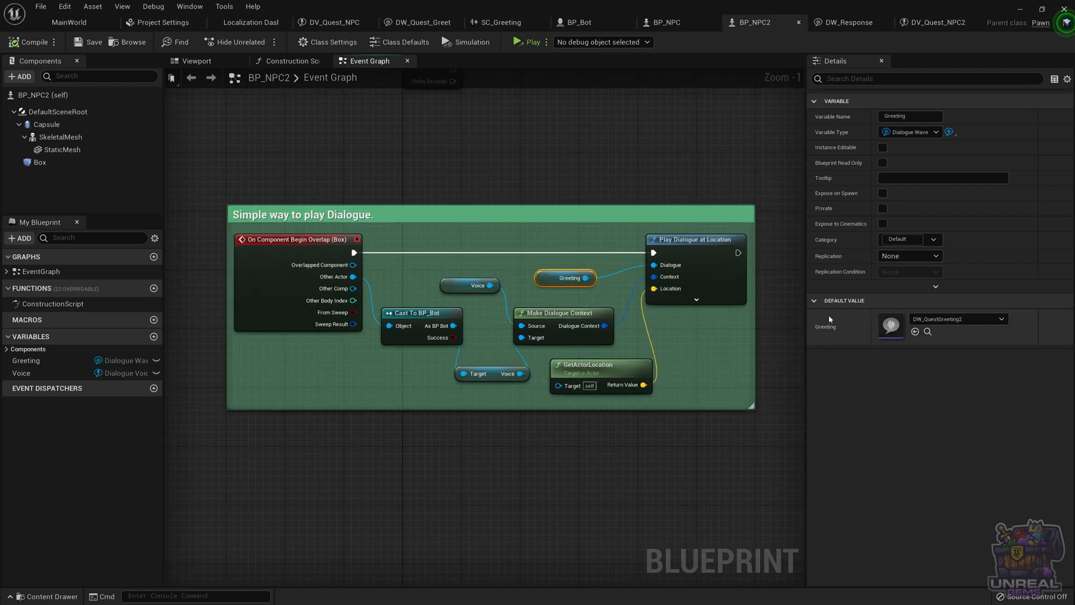
pyautogui.click(549, 315)
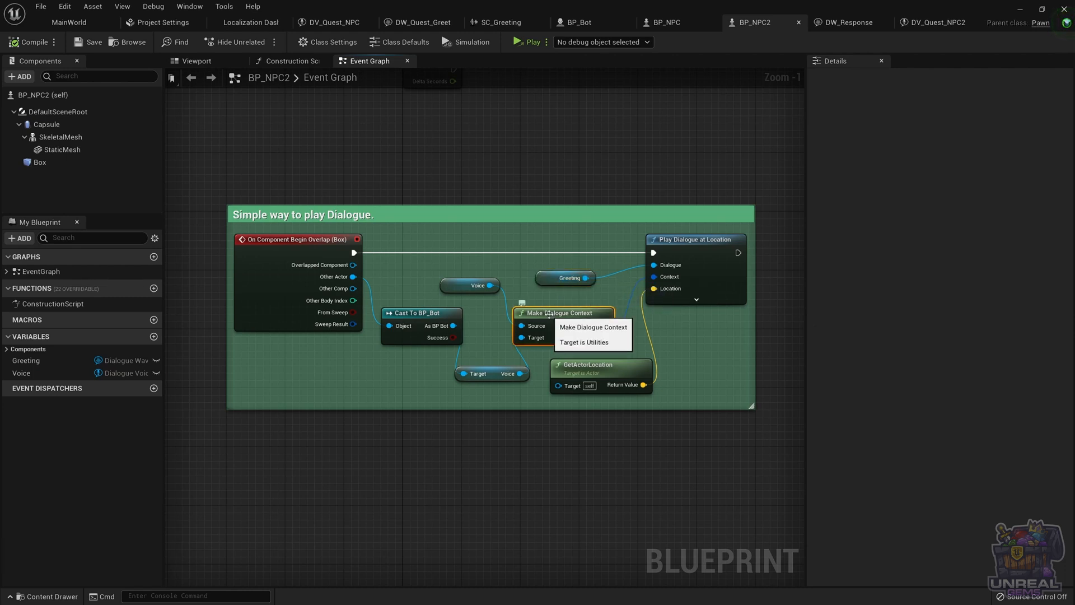
pyautogui.click(472, 286)
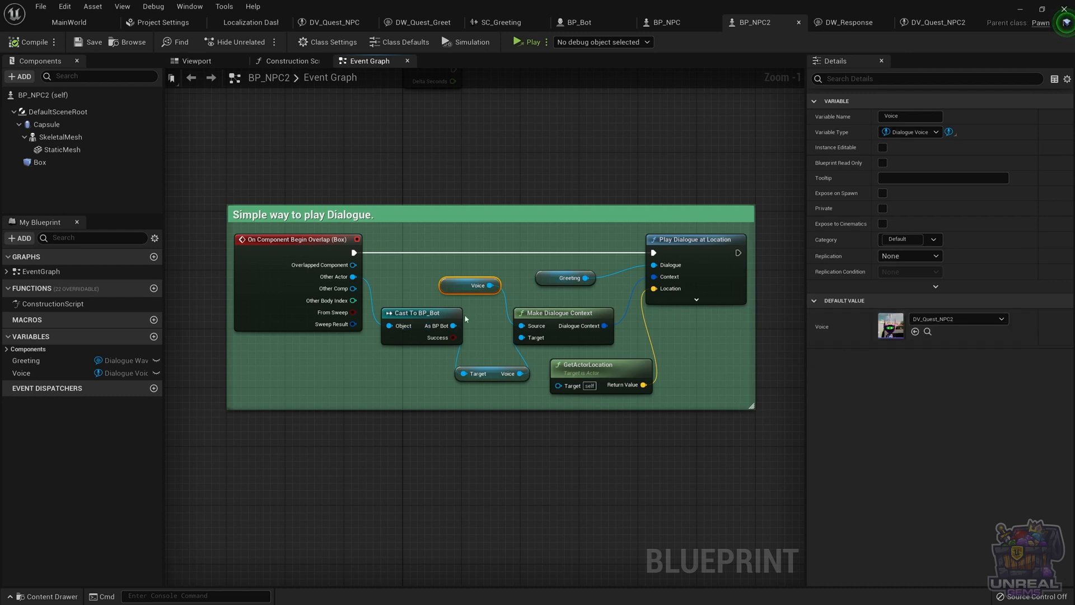
pyautogui.click(491, 374)
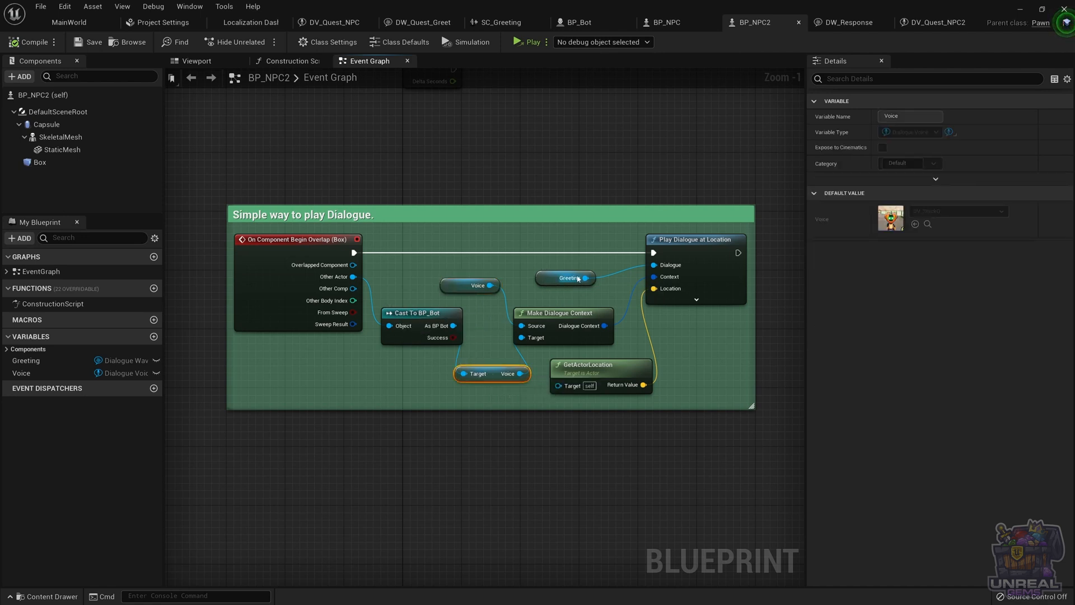
pyautogui.click(544, 274)
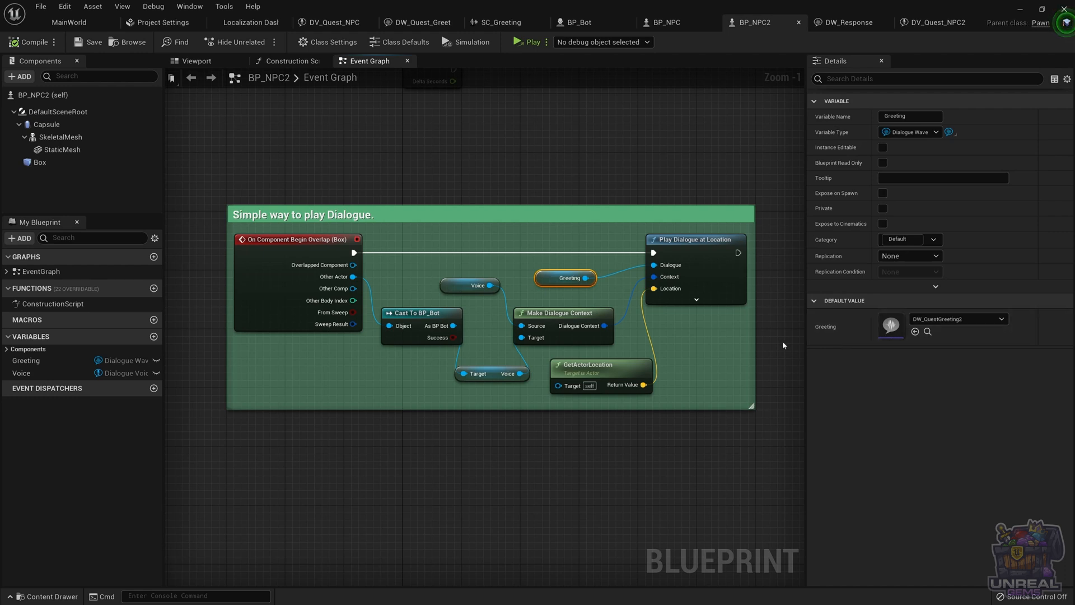
pyautogui.doubleClick(891, 326)
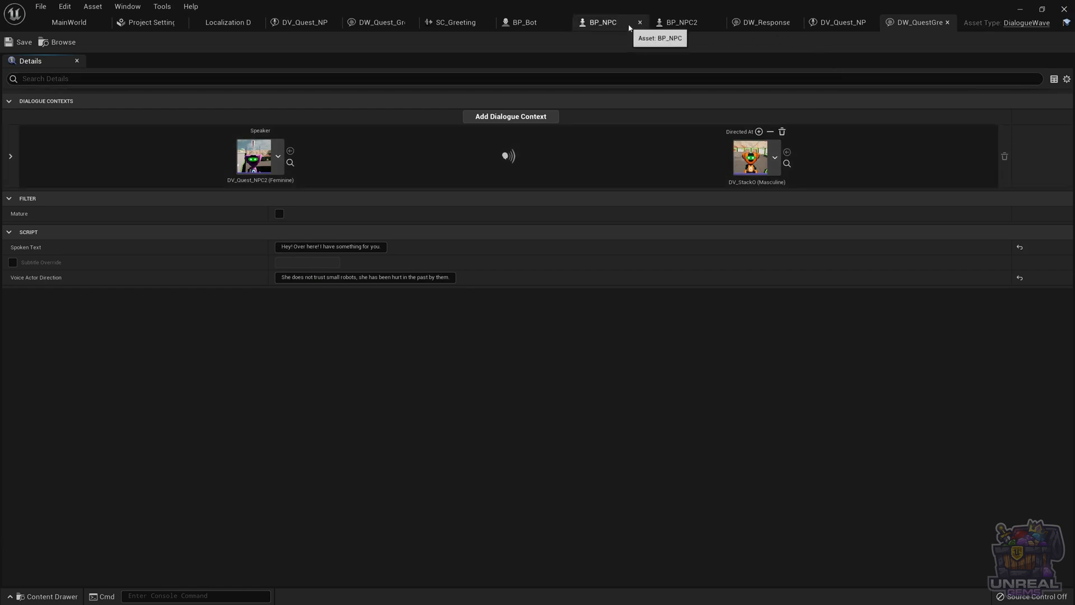
pyautogui.click(677, 23)
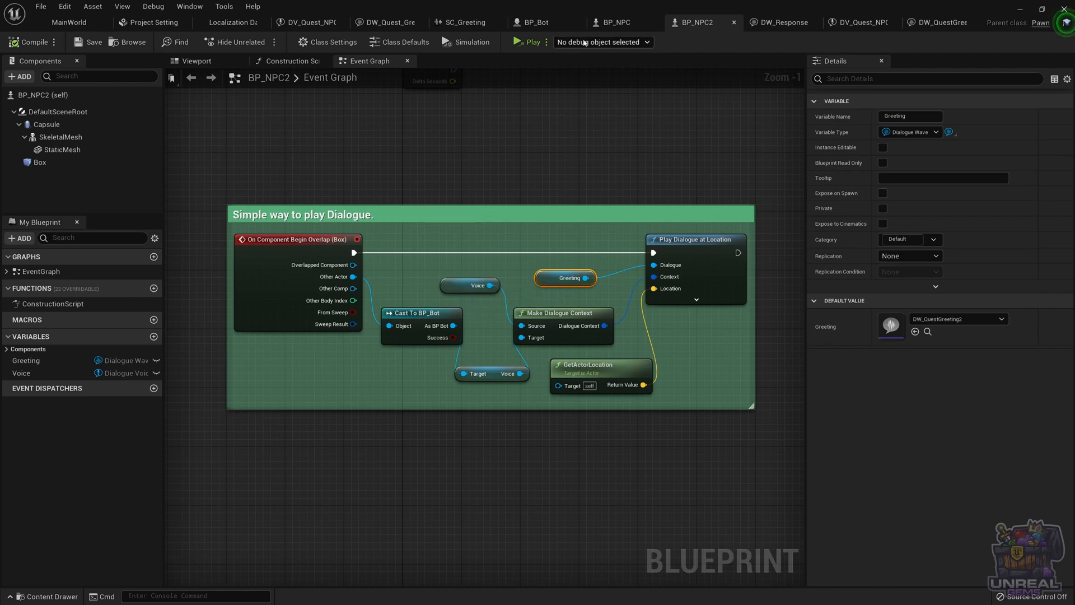
# Inspect BP_NPC's Audio component and its Bind Event to On Audio Finished node
pyautogui.click(617, 23)
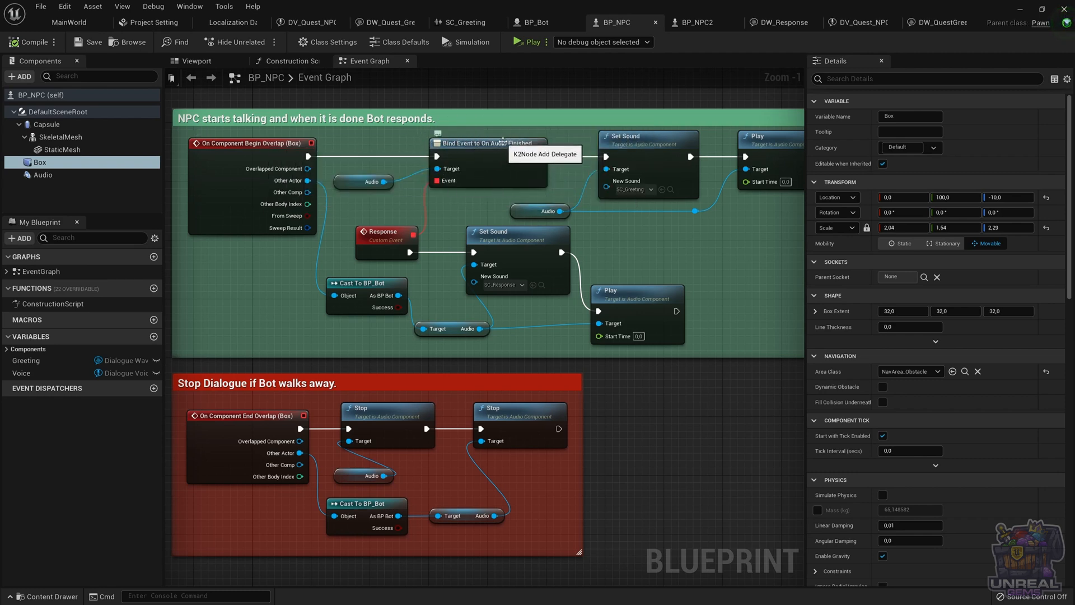
pyautogui.click(344, 184)
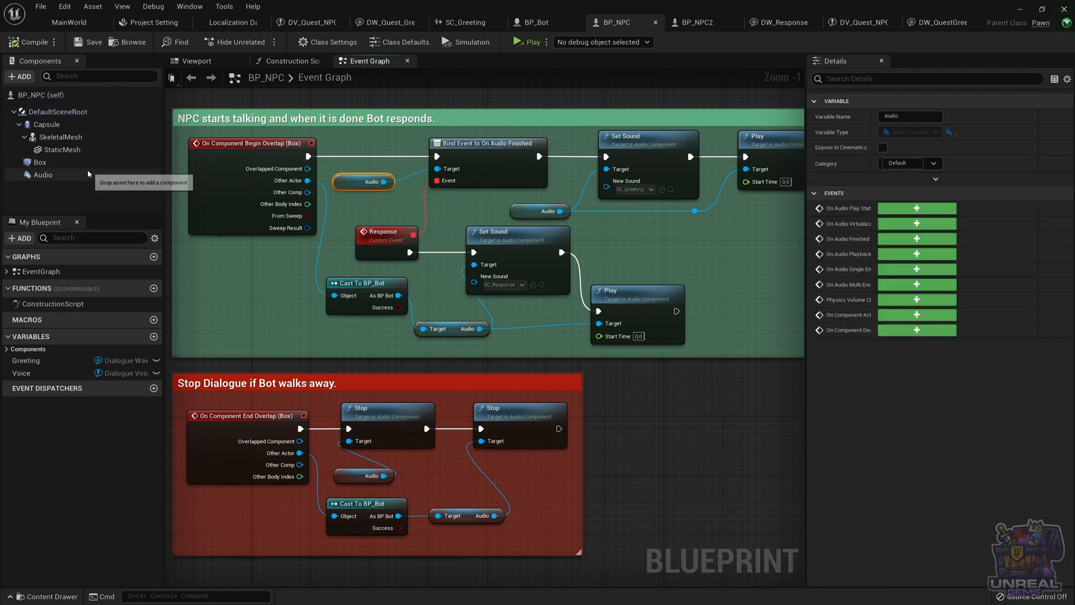
pyautogui.click(58, 176)
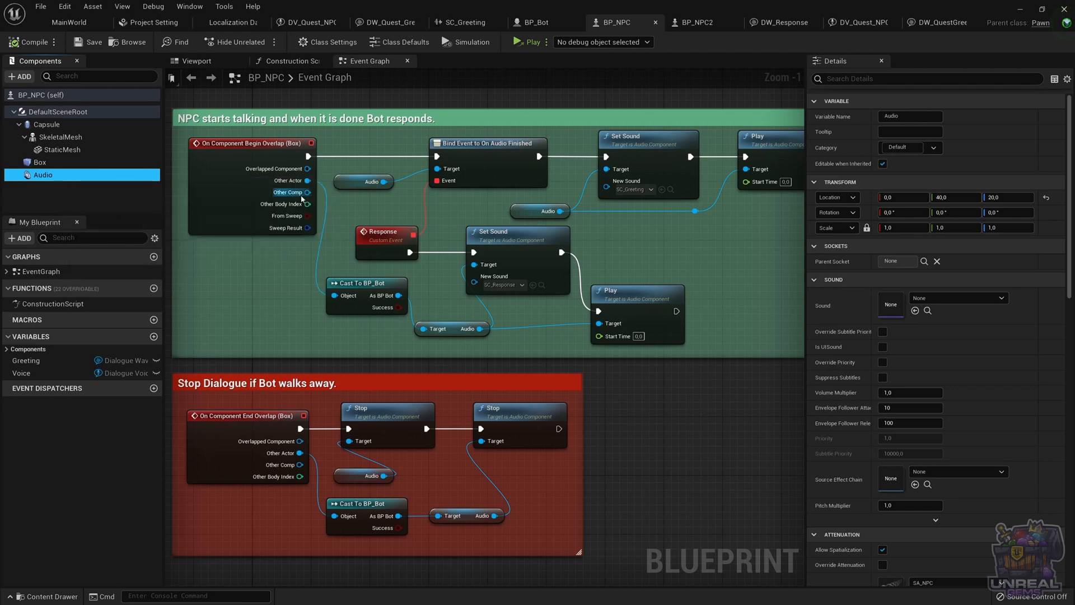
pyautogui.click(462, 146)
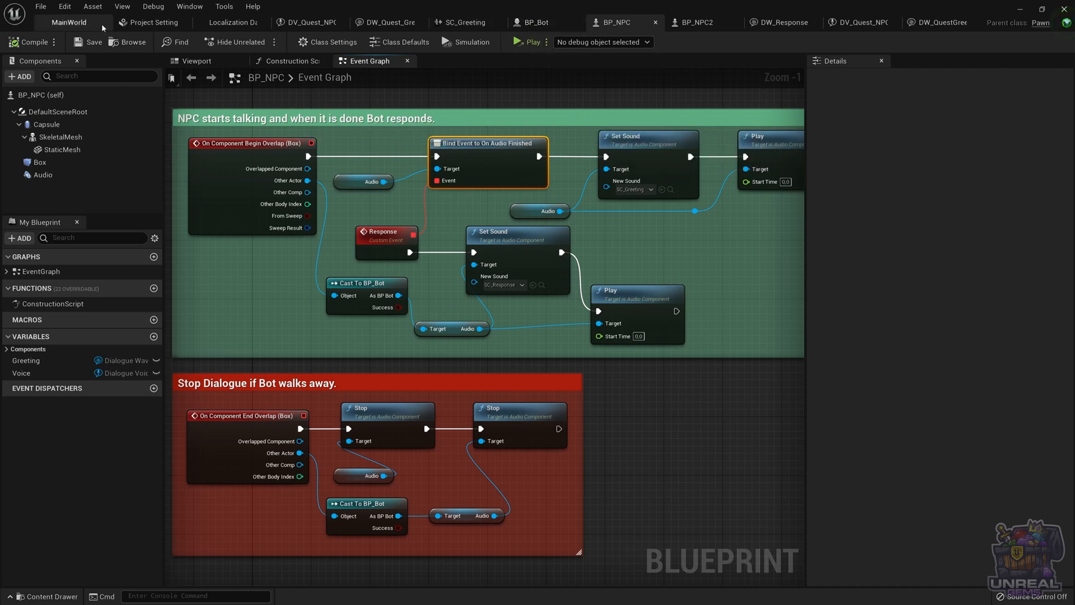
# Browse the greeting sound wave's Asset Localization options for creating a localized asset in the Dialogue folder
pyautogui.click(70, 22)
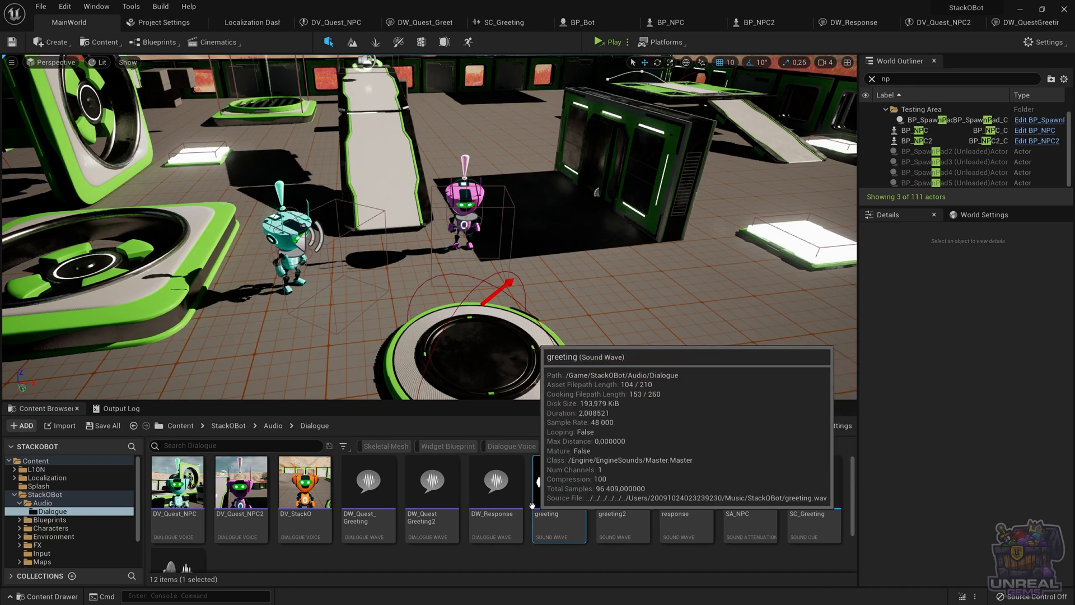
pyautogui.scroll(-1, 470, 498)
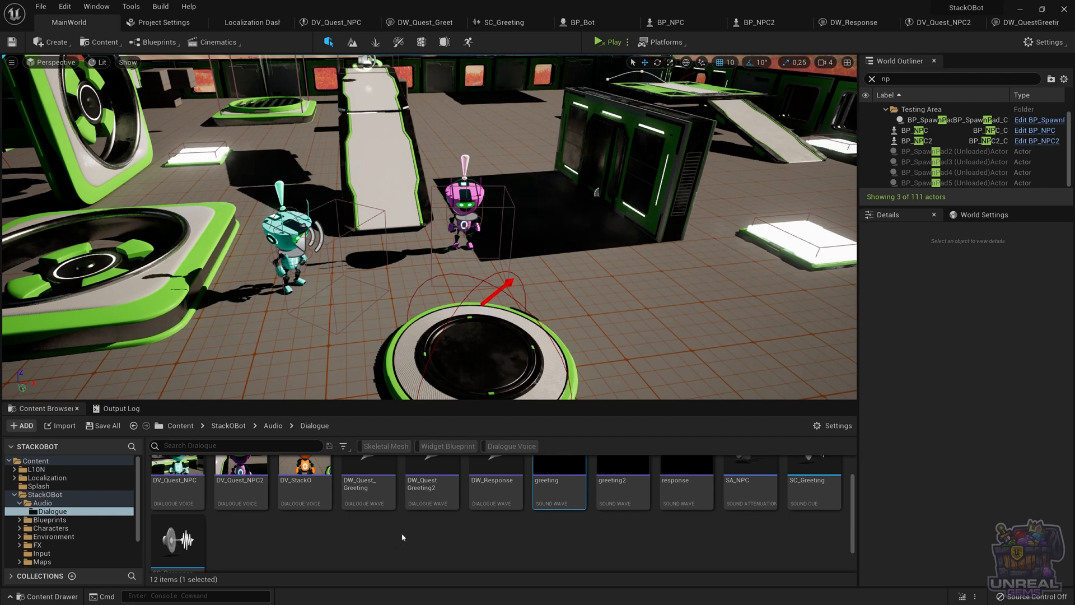
pyautogui.scroll(1, 402, 538)
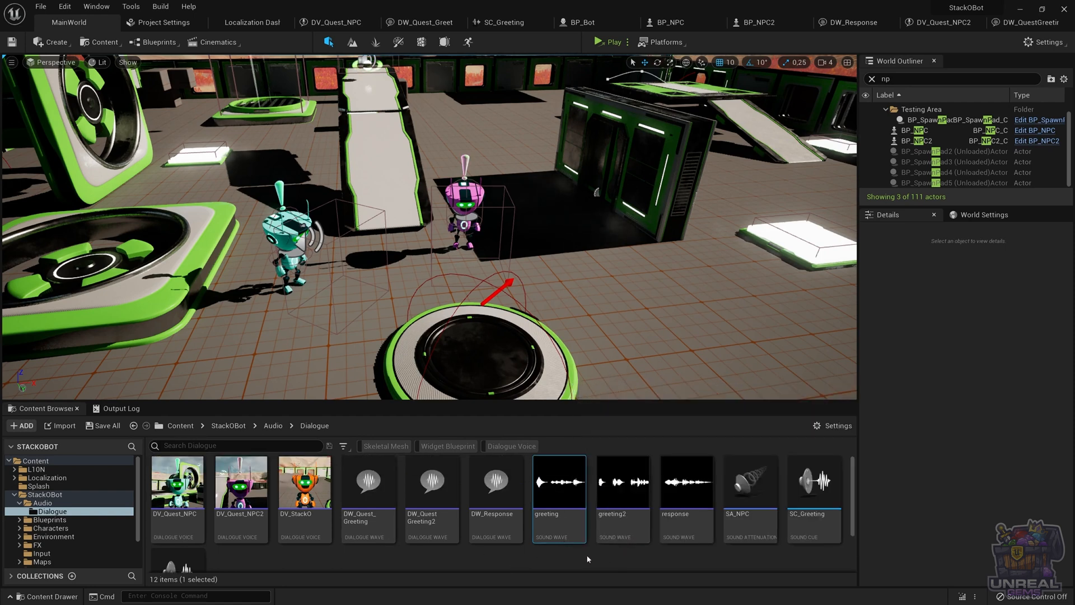
pyautogui.rightClick(561, 525)
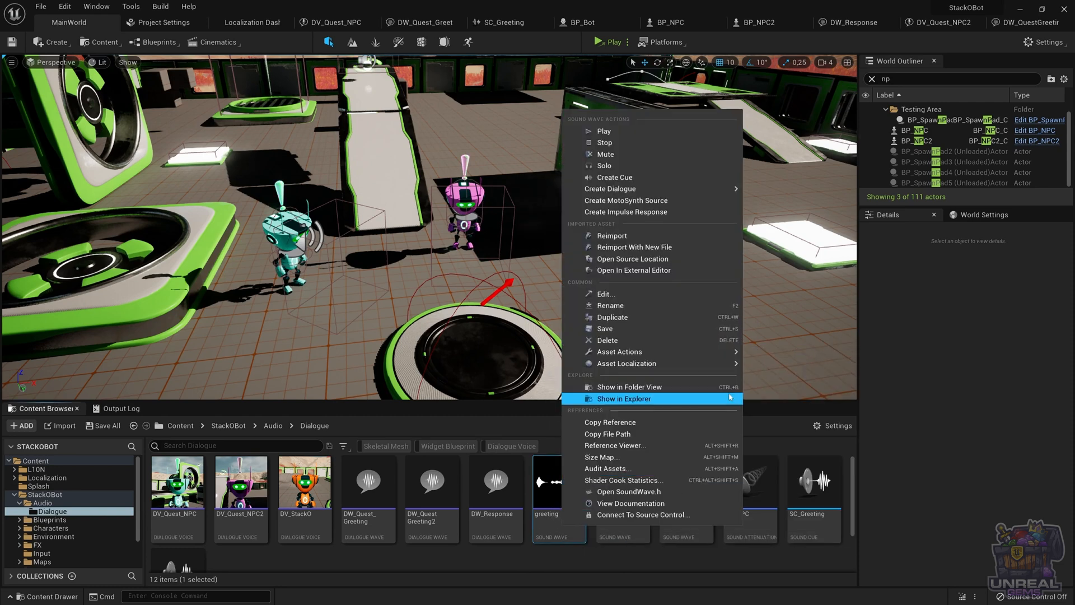
pyautogui.moveTo(635, 365)
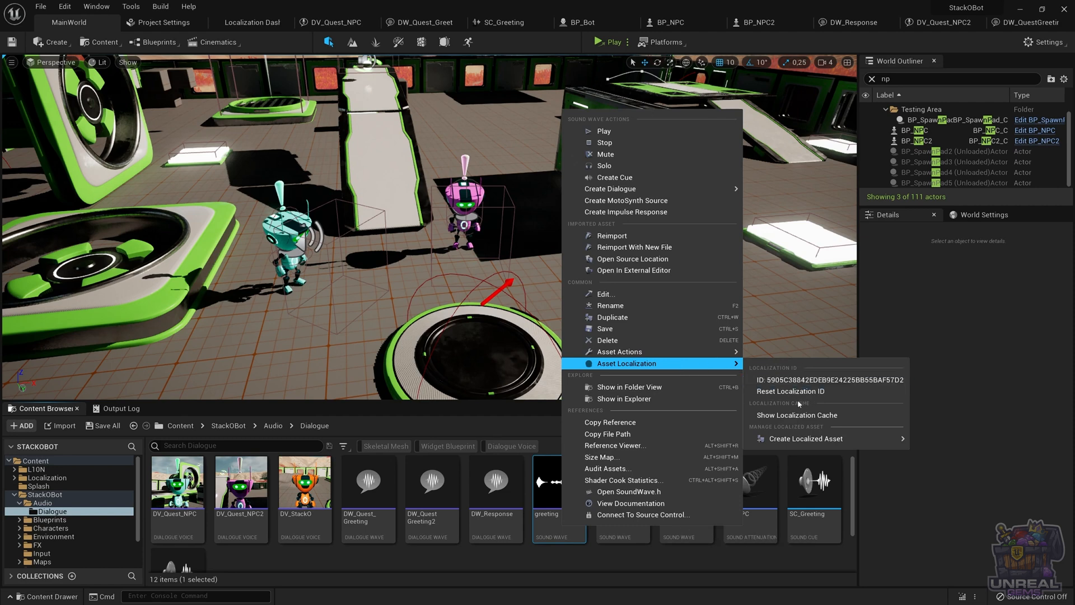
pyautogui.moveTo(856, 438)
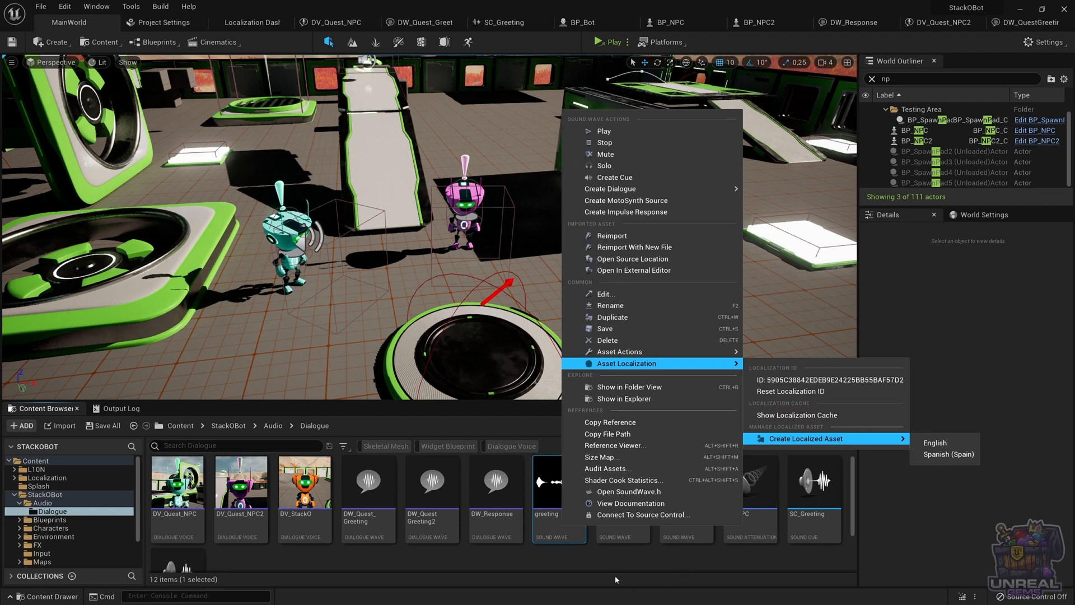
pyautogui.click(570, 556)
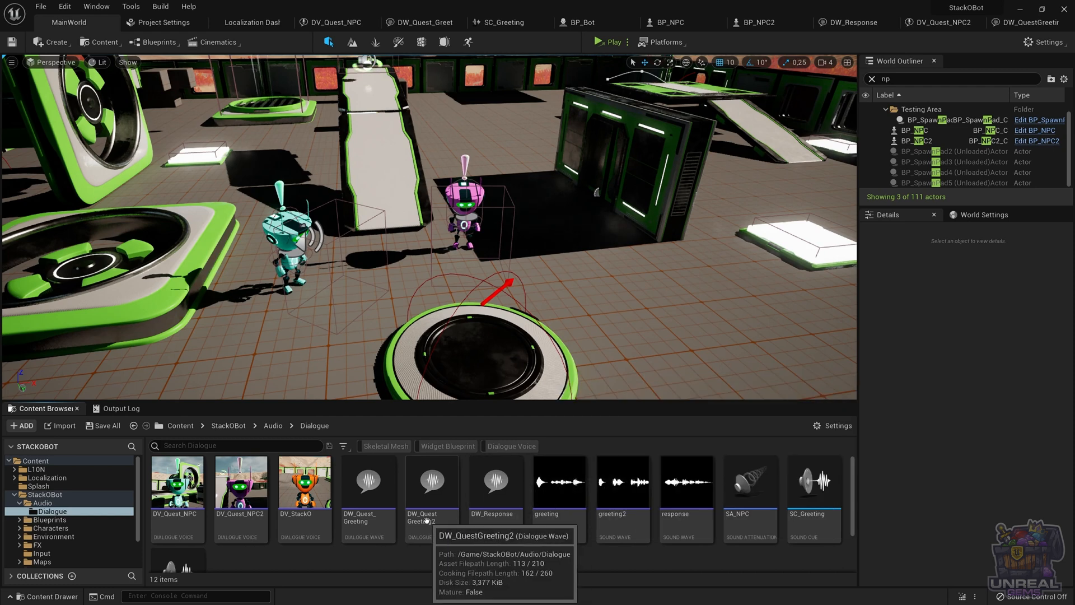
pyautogui.scroll(-1, 398, 549)
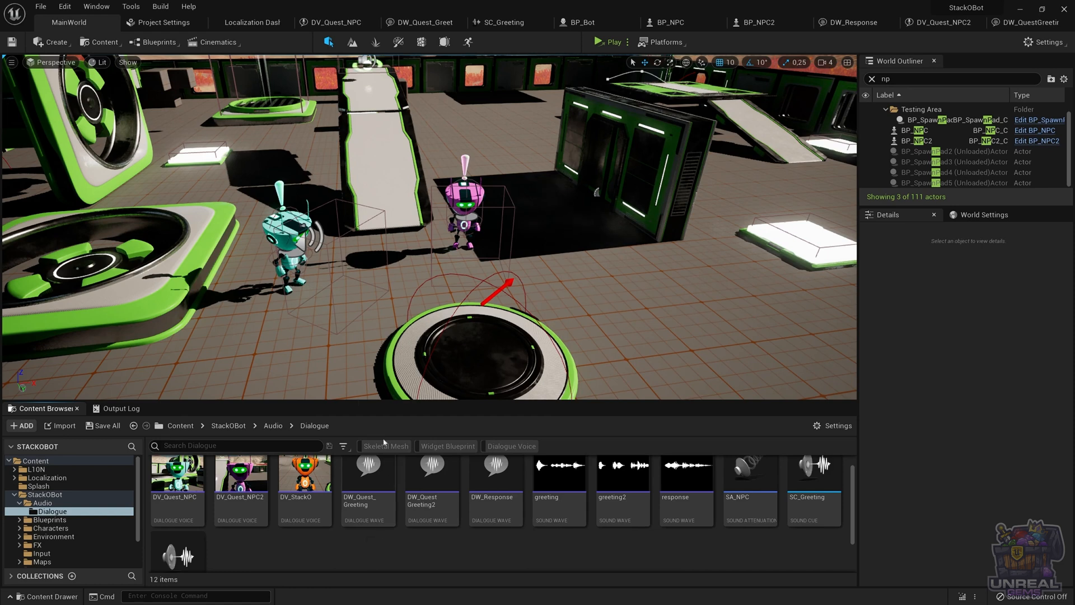
# Review the Game target's gather settings in the Localization Dashboard
pyautogui.click(254, 22)
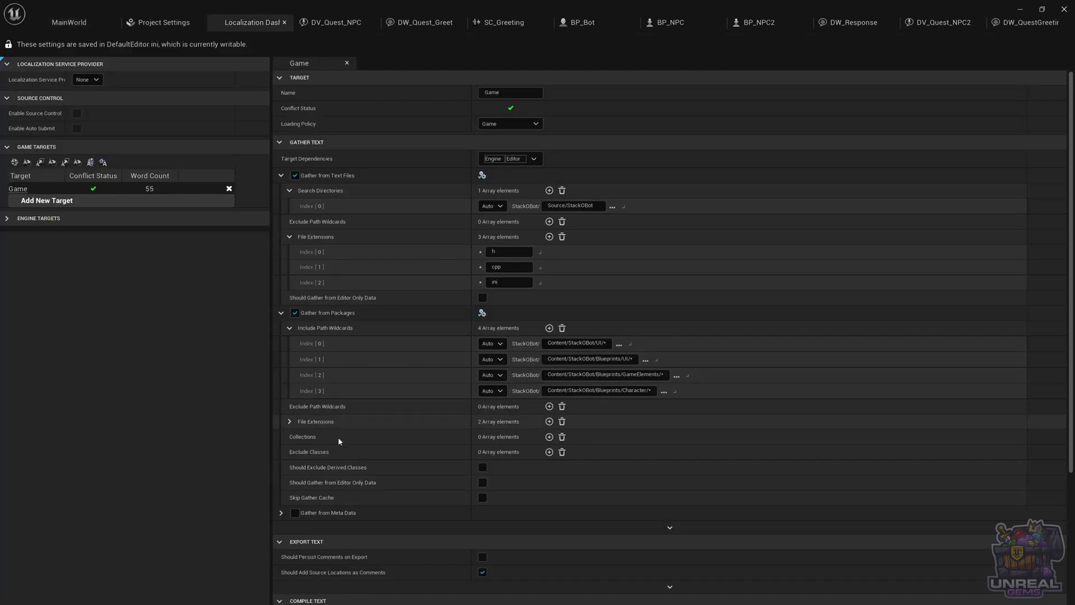
pyautogui.scroll(-6, 382, 426)
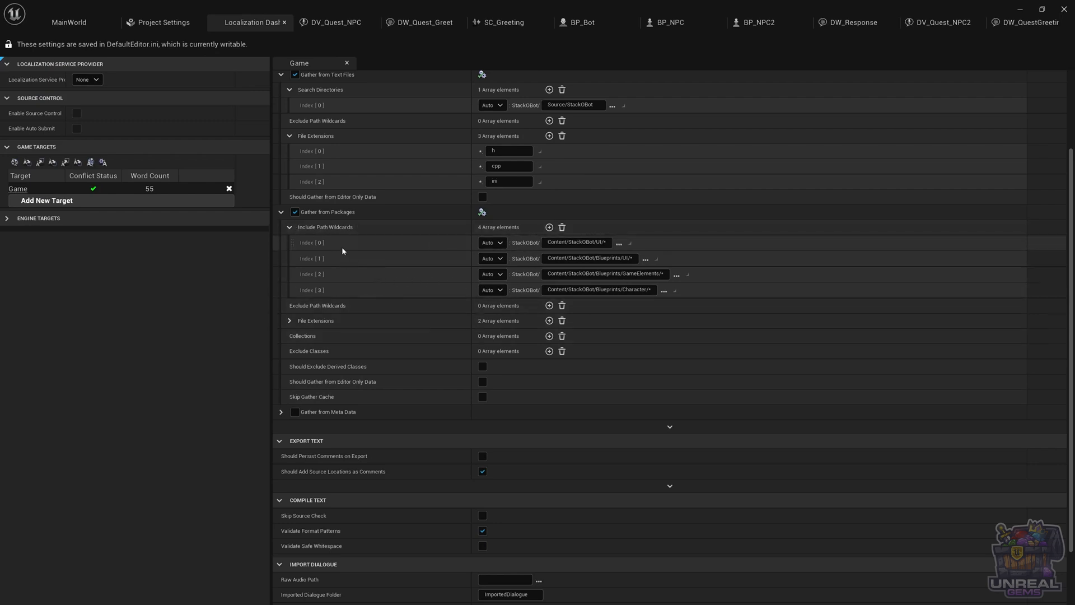
pyautogui.click(62, 17)
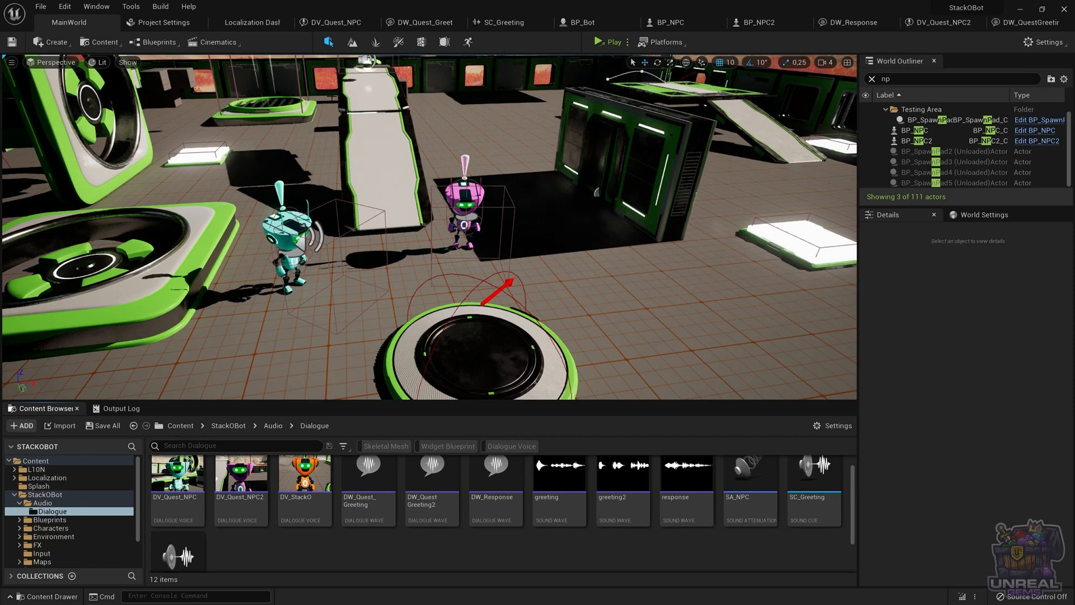
pyautogui.click(263, 25)
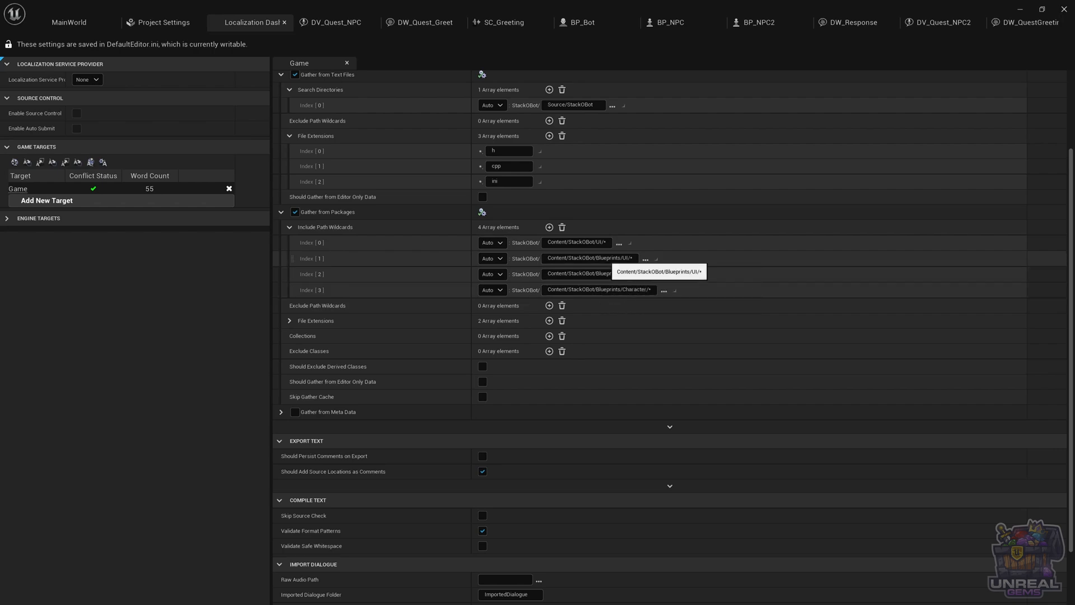
# Add a fifth Include Path Wildcard for the Game target pointing to Content/StackOBot/Audio/Dialogue
pyautogui.click(549, 228)
pyautogui.click(612, 305)
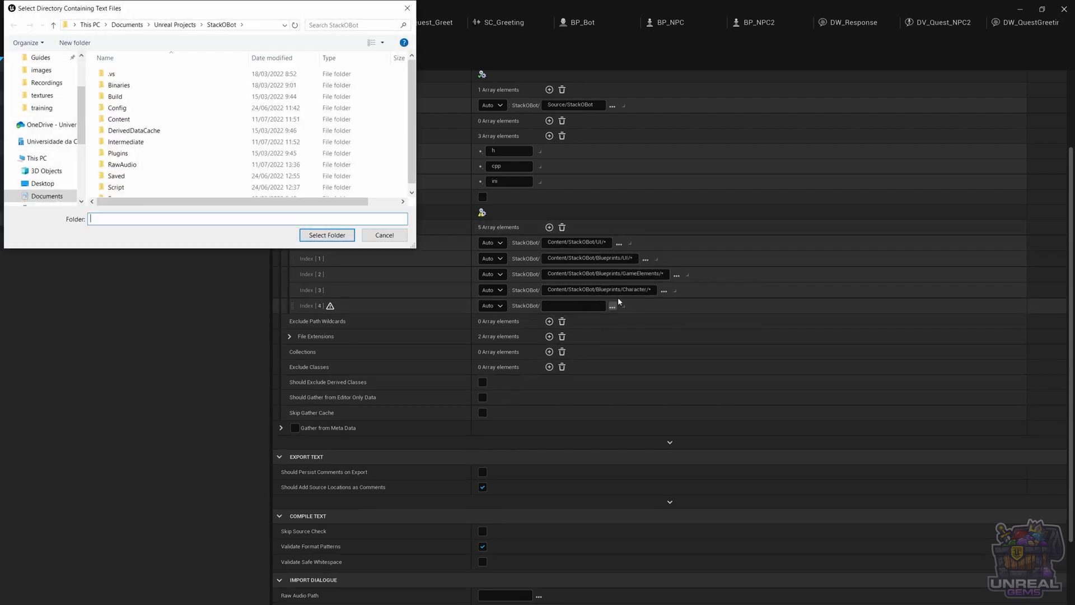
pyautogui.doubleClick(132, 119)
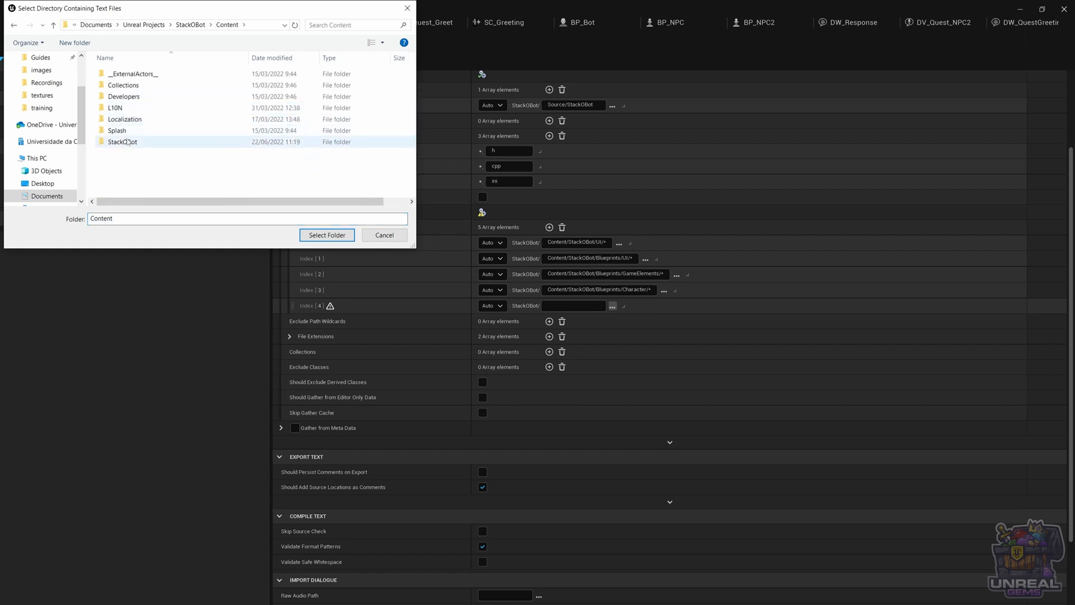
pyautogui.doubleClick(128, 142)
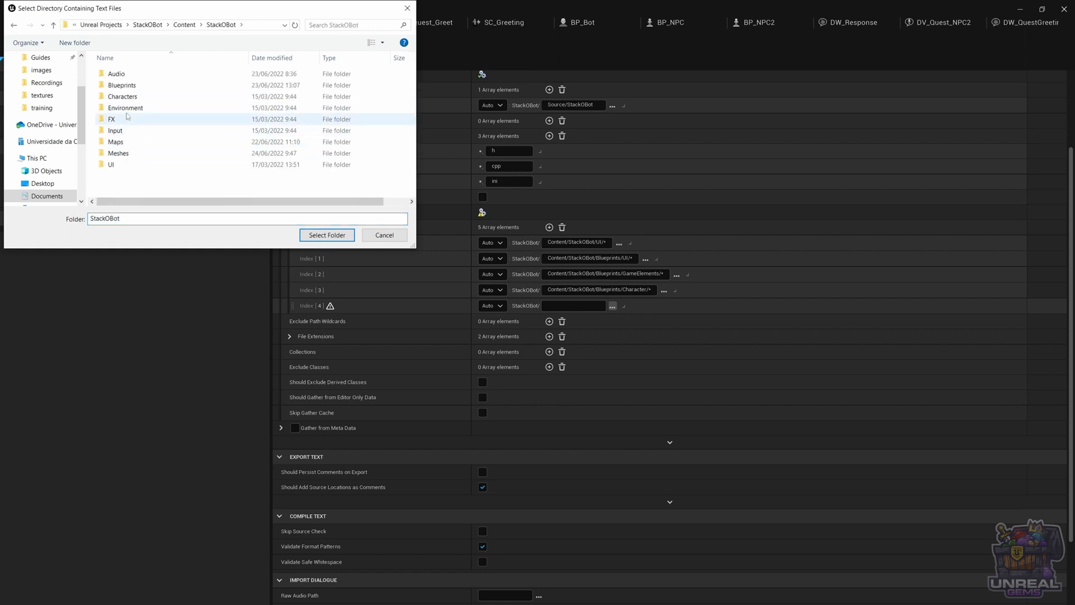
pyautogui.doubleClick(116, 74)
pyautogui.click(125, 74)
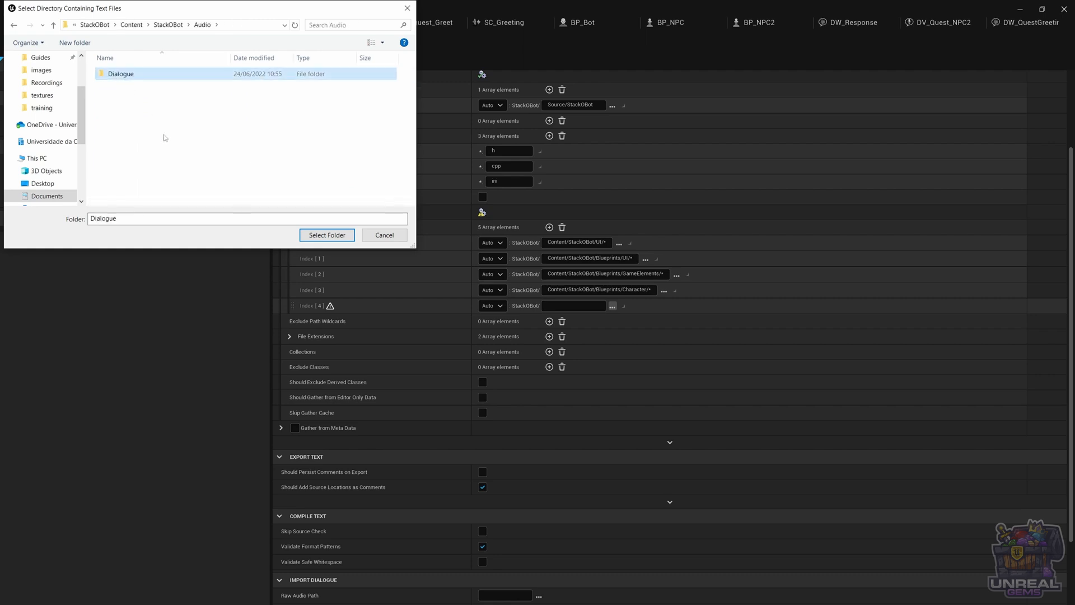
pyautogui.click(321, 237)
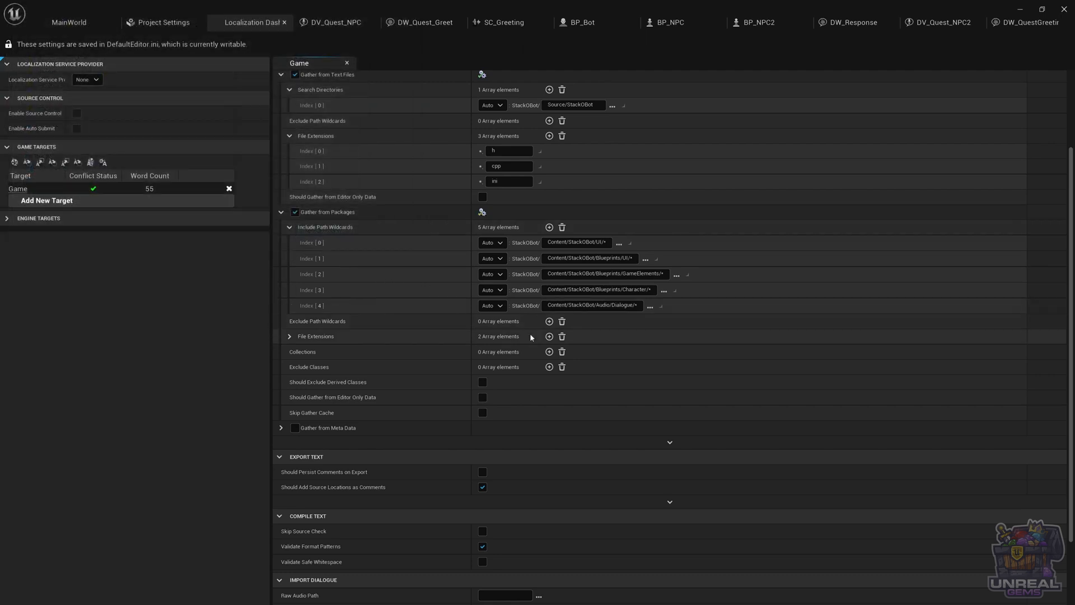
# Examine the Raw Audio Path setting under Import Dialogue
pyautogui.scroll(-5, 381, 375)
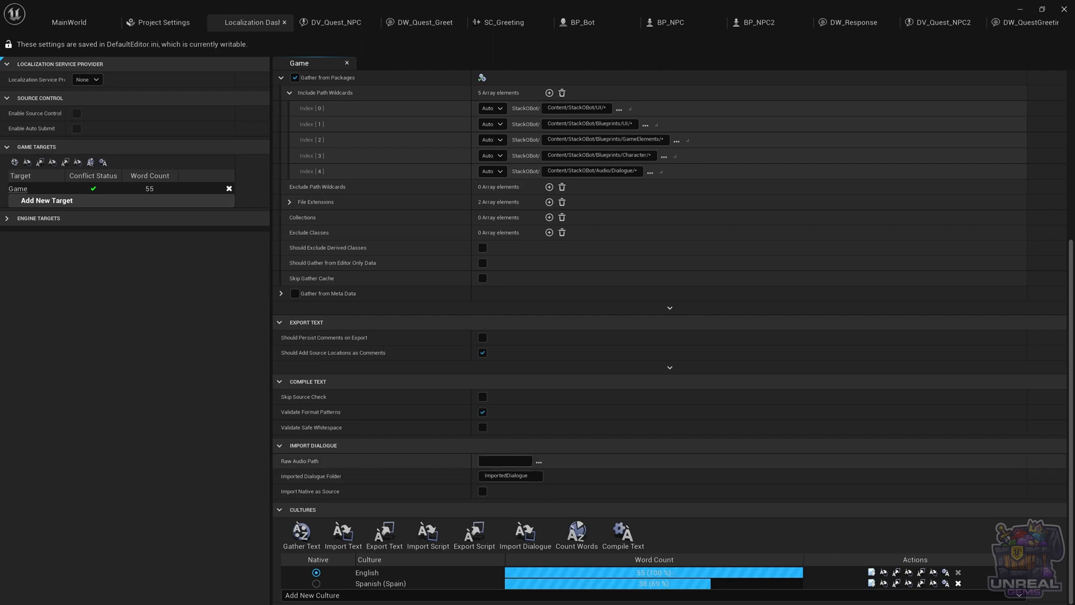
pyautogui.click(536, 465)
pyautogui.moveTo(297, 462)
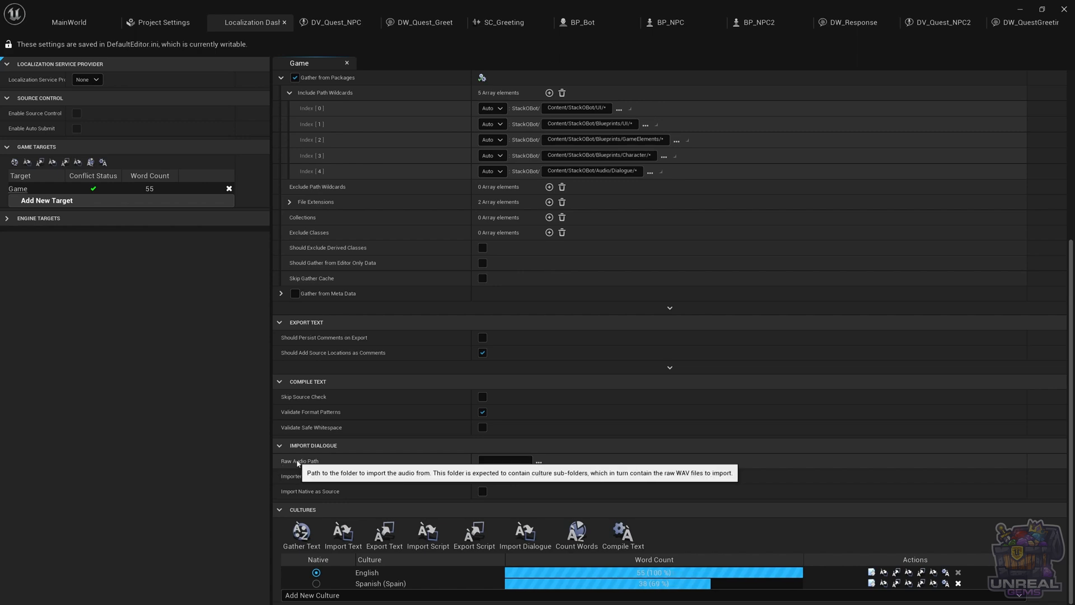
# Set the Raw Audio Path to the RawAudio folder inside the StackOBot project directory
pyautogui.click(539, 462)
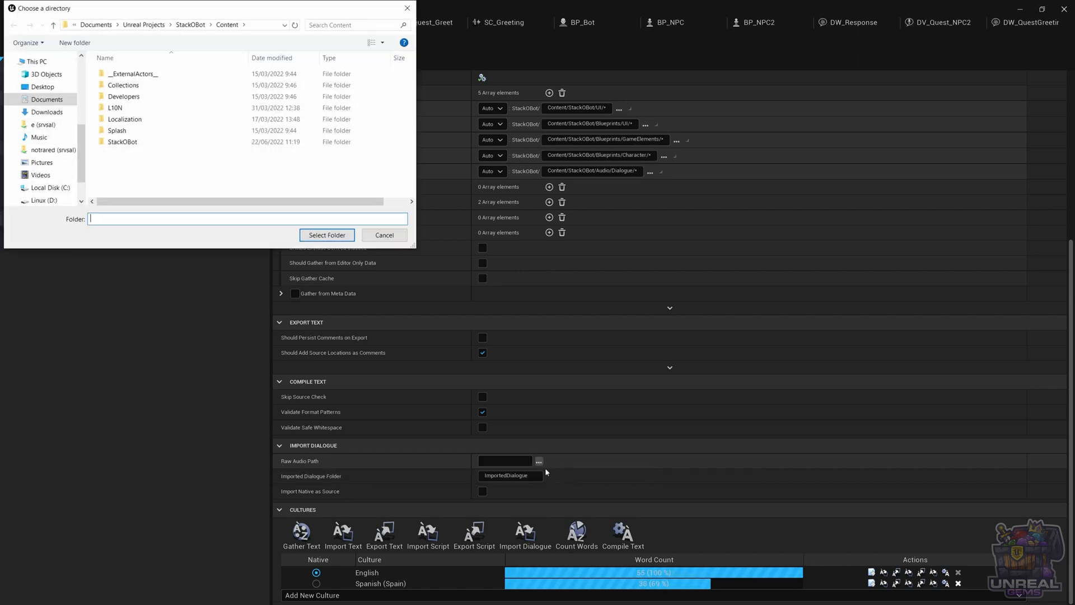
pyautogui.click(189, 25)
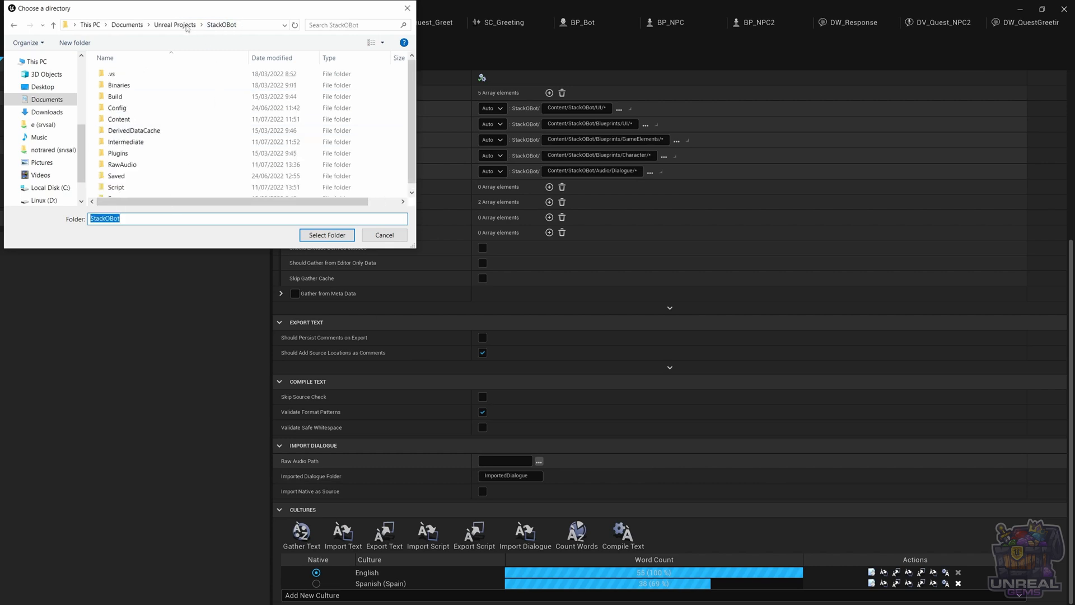
pyautogui.scroll(-1, 140, 133)
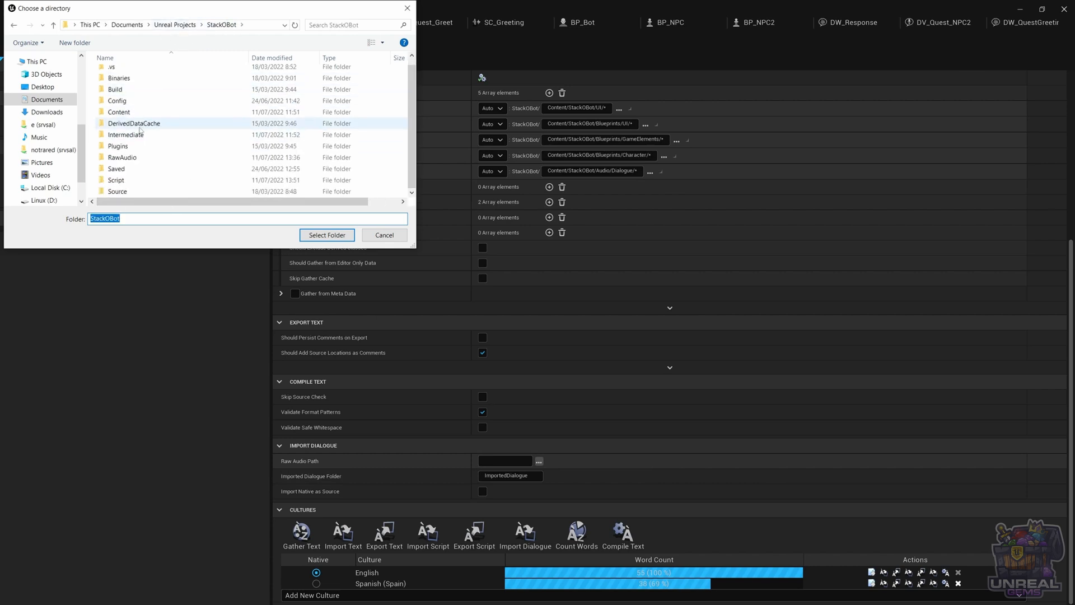
pyautogui.click(128, 159)
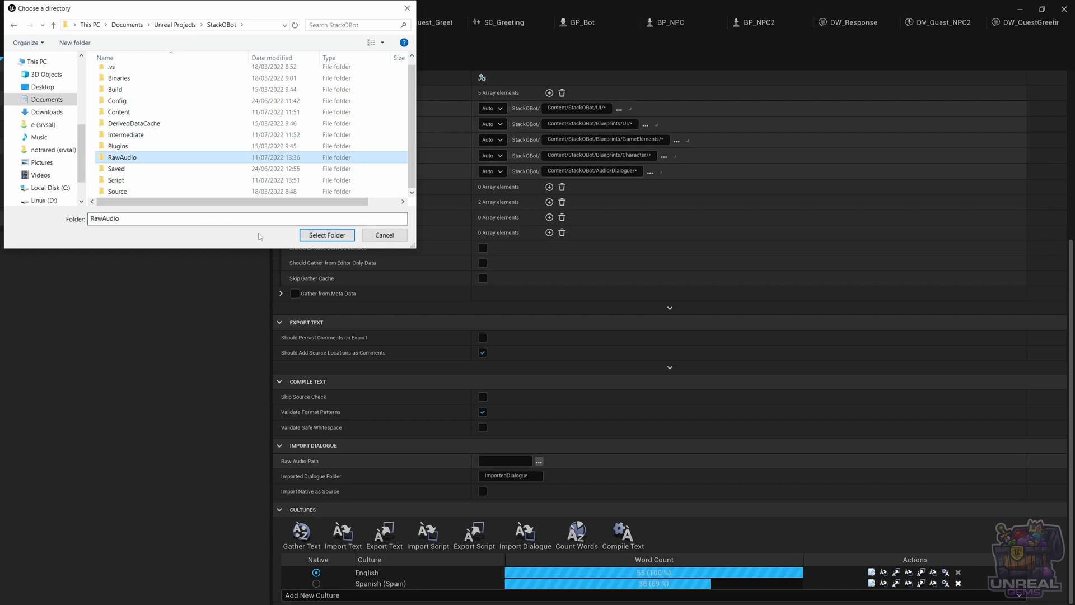
pyautogui.click(325, 235)
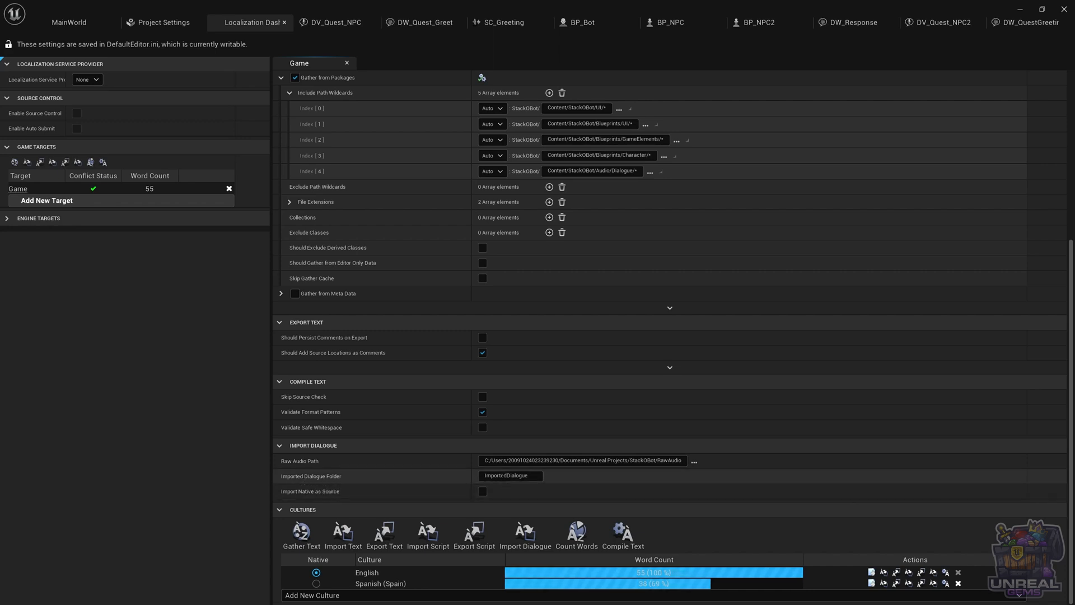
# Set the Imported Dialogue Folder to StackOBot/Audio/Dialogue, matching the fifth include path wildcard
pyautogui.click(517, 475)
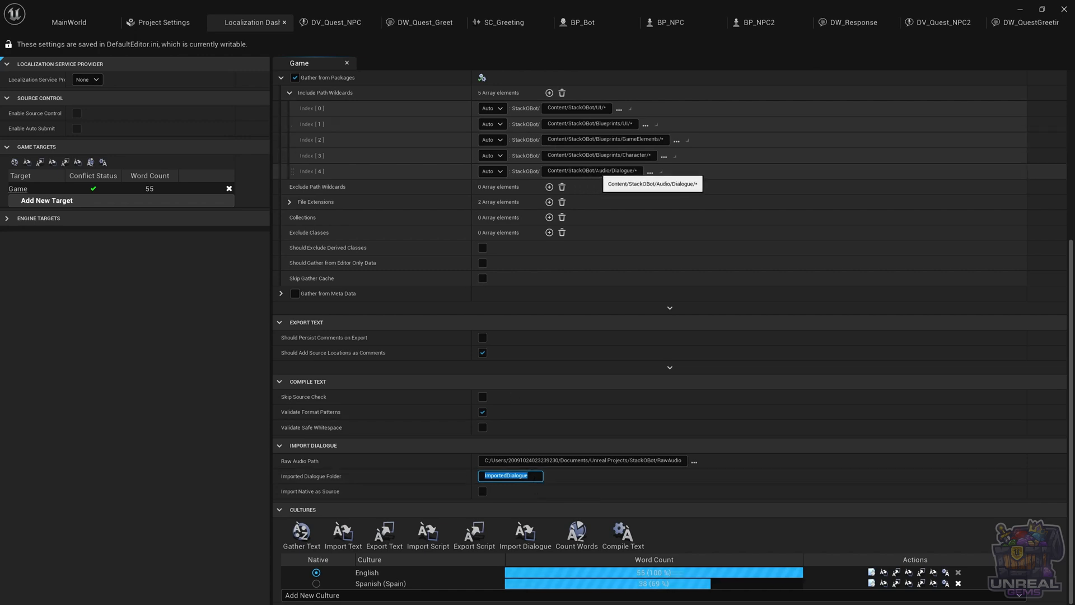
pyautogui.click(569, 171)
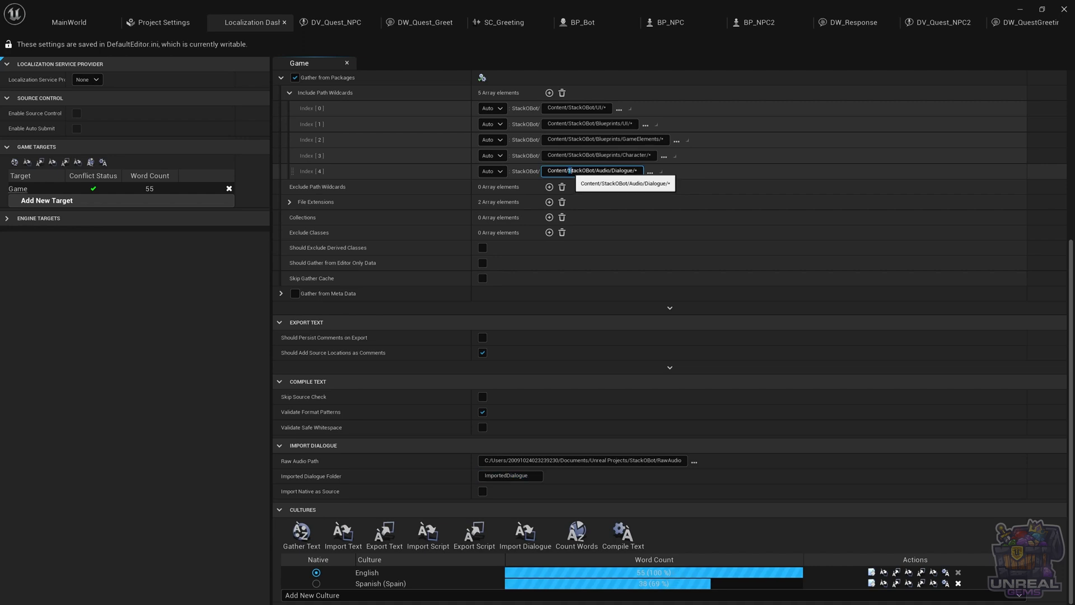
pyautogui.moveTo(569, 171); pyautogui.dragTo(631, 171)
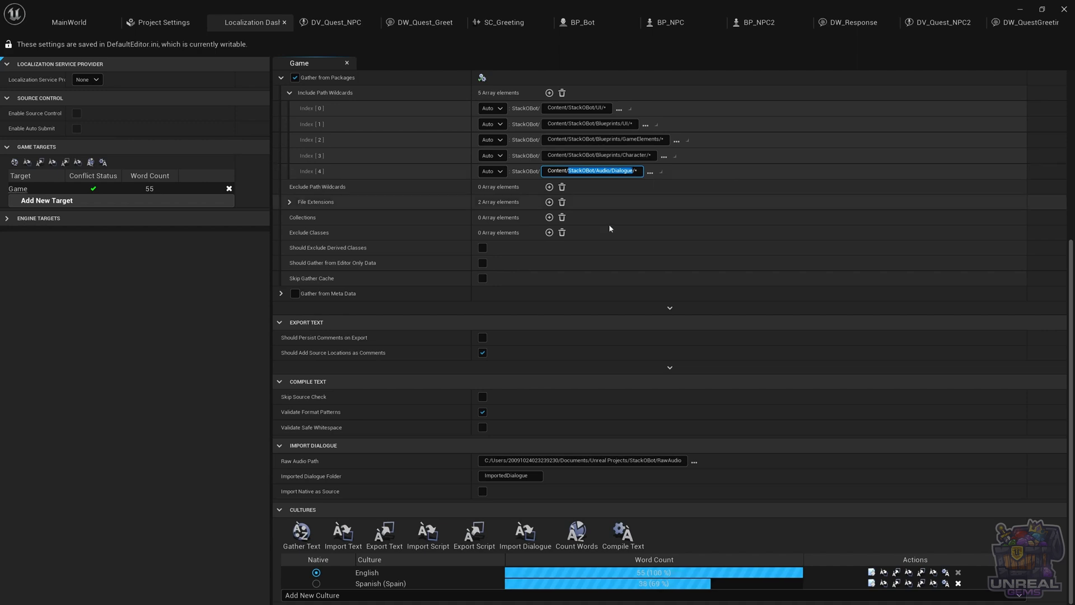
pyautogui.click(528, 476)
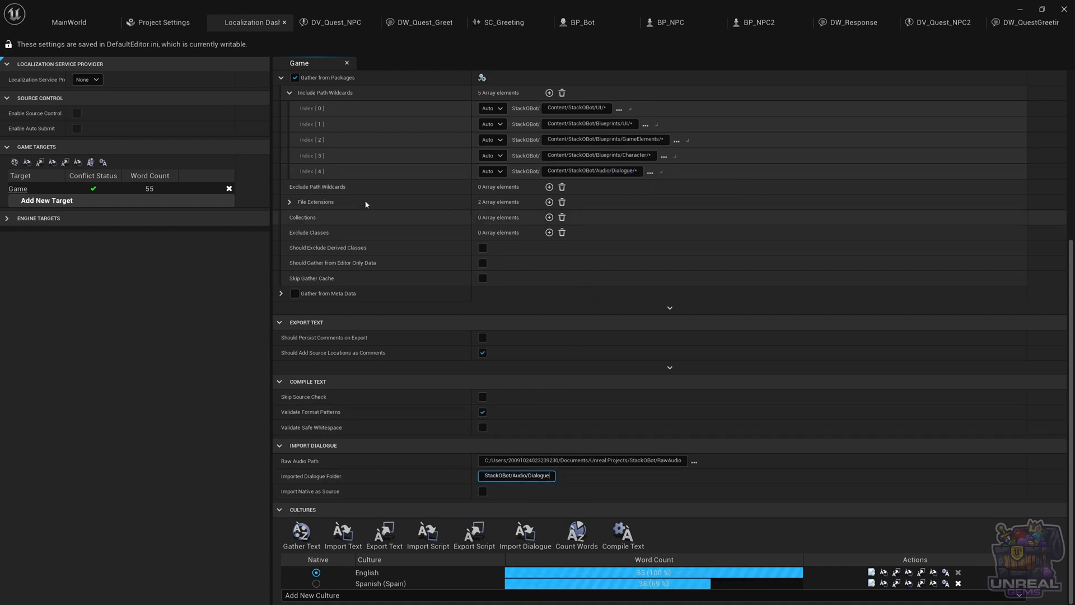
# Browse the L10N, Localization and es-ES StackOBot folders in the level's Content Browser
pyautogui.click(69, 23)
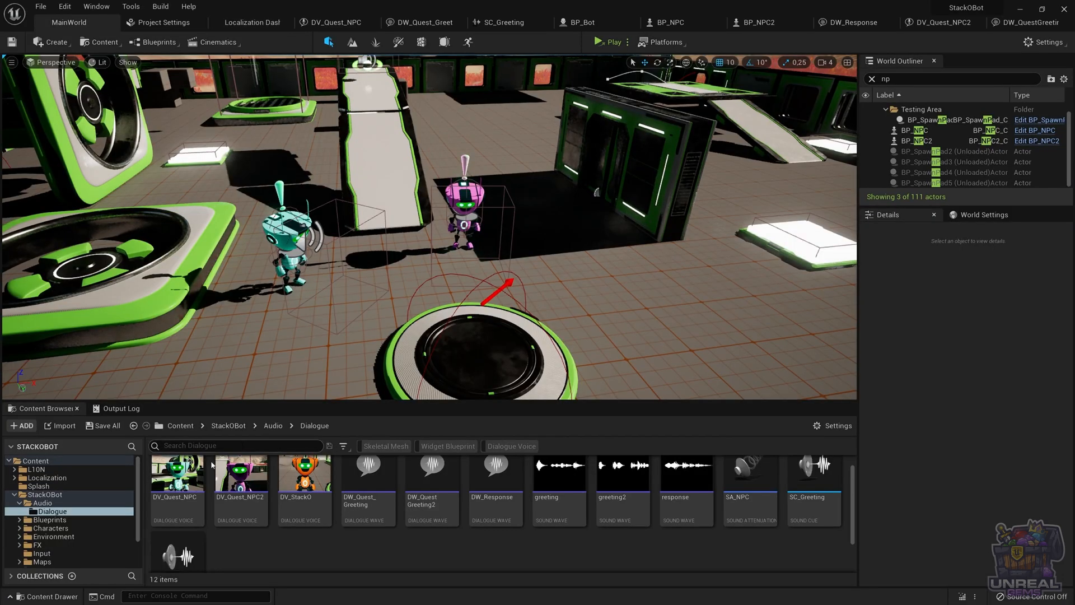
pyautogui.click(18, 476)
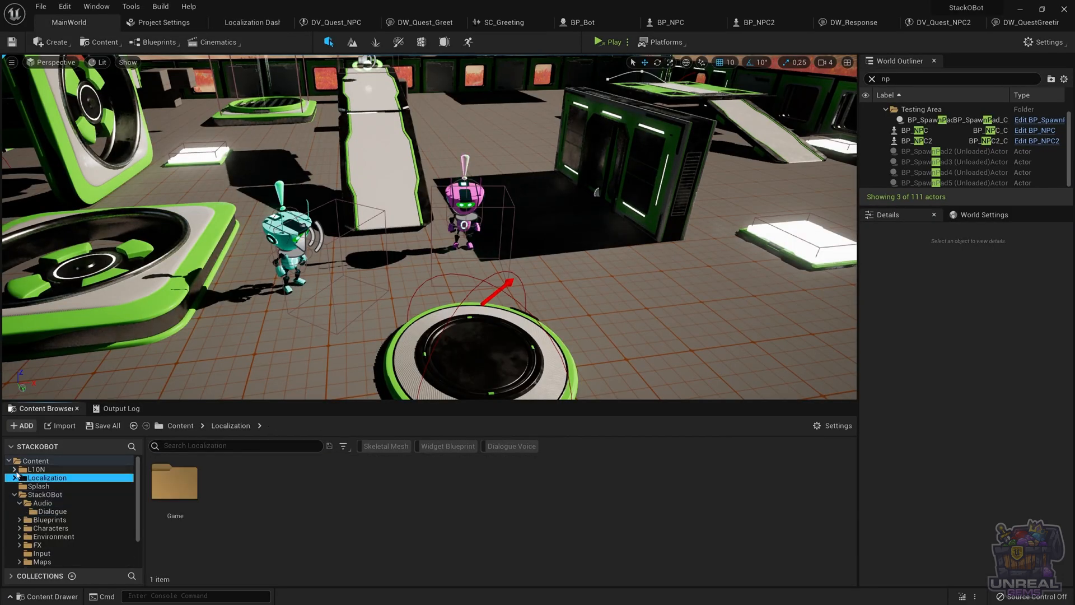
pyautogui.click(15, 470)
pyautogui.click(19, 477)
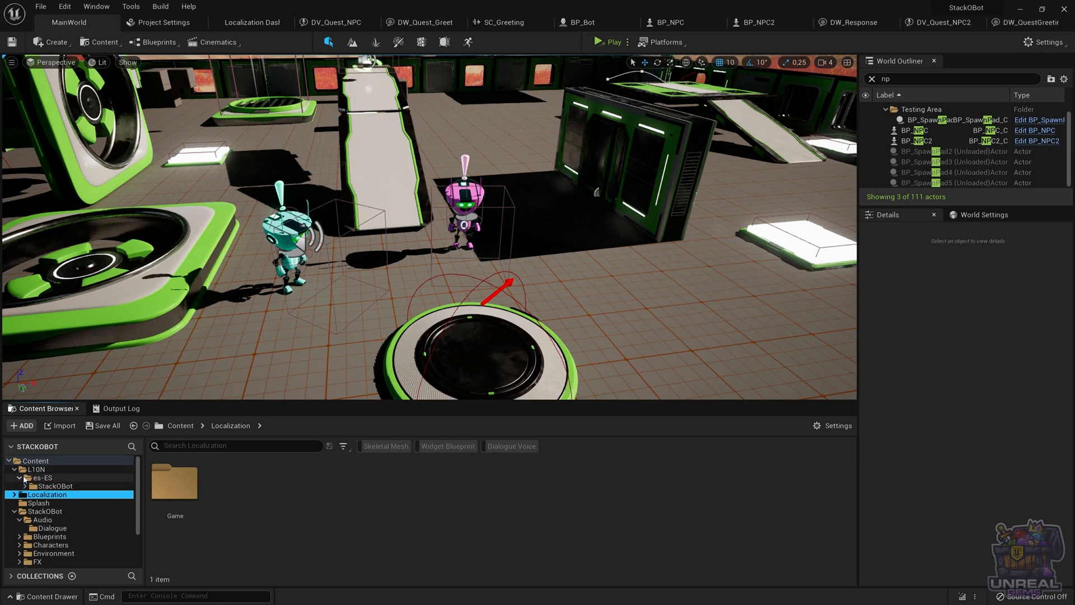
pyautogui.click(31, 486)
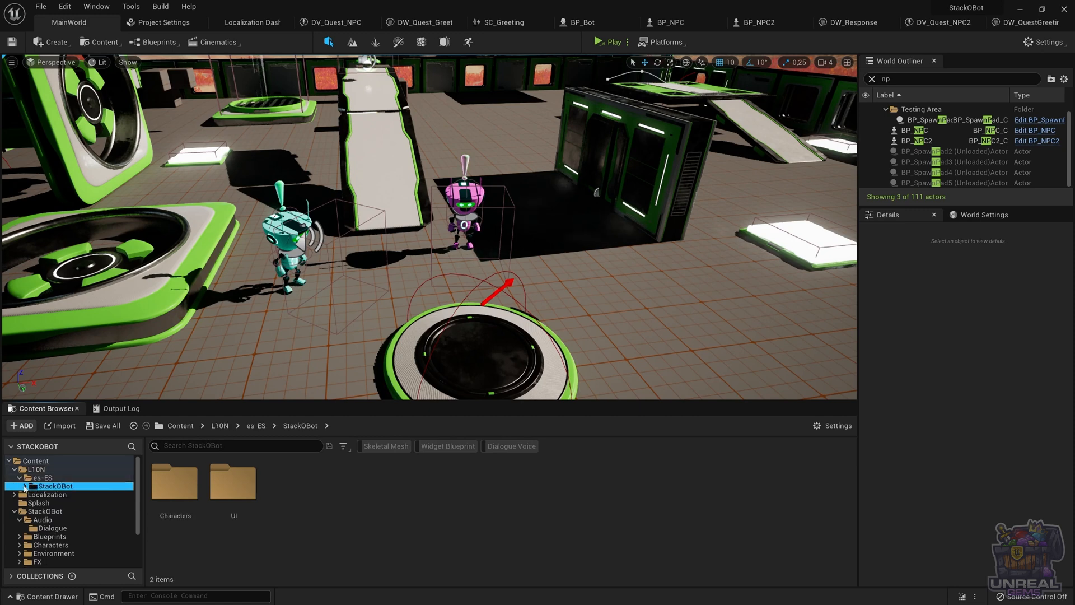
pyautogui.click(25, 486)
pyautogui.scroll(-2, 51, 520)
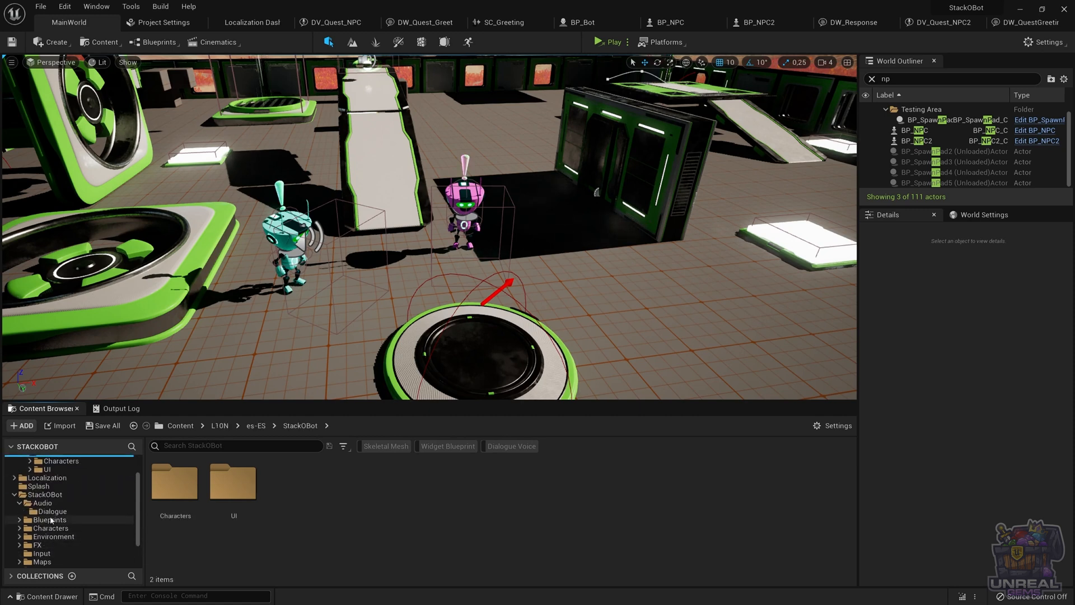
pyautogui.scroll(1, 51, 520)
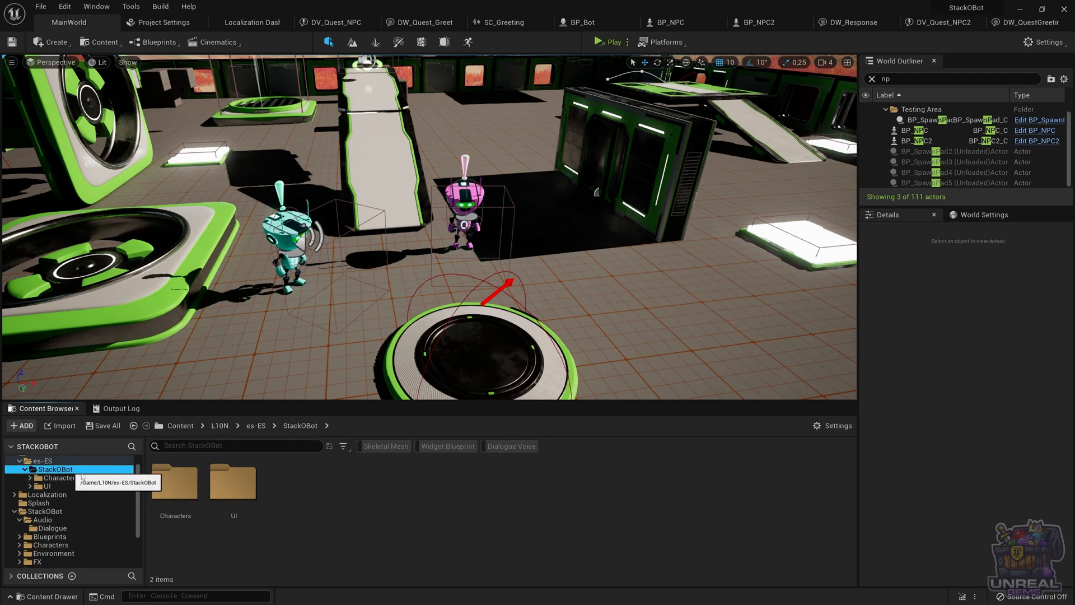
pyautogui.scroll(-2, 62, 495)
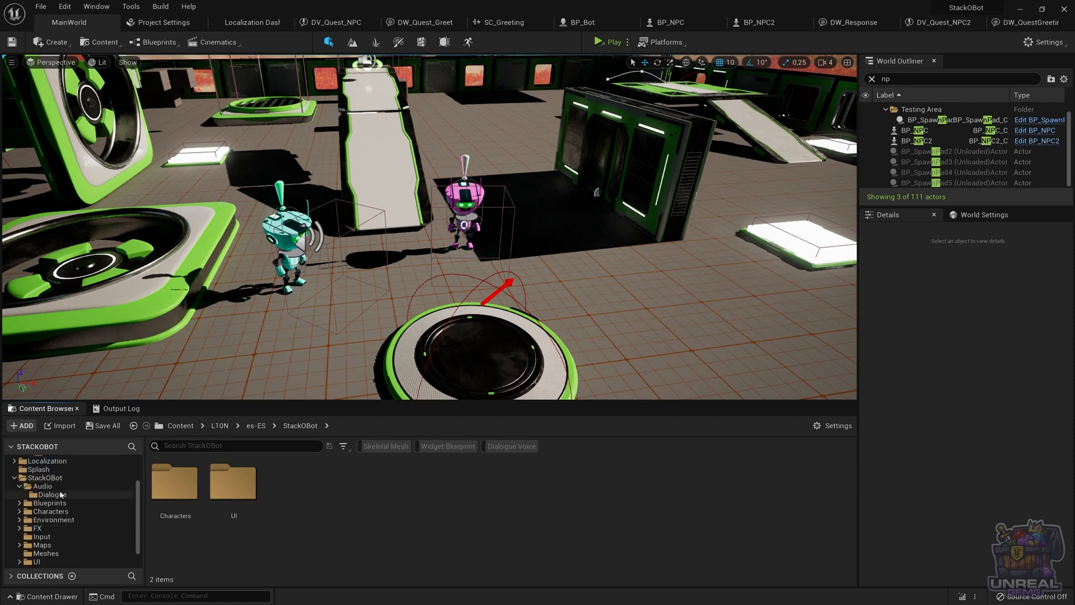
pyautogui.scroll(2, 62, 495)
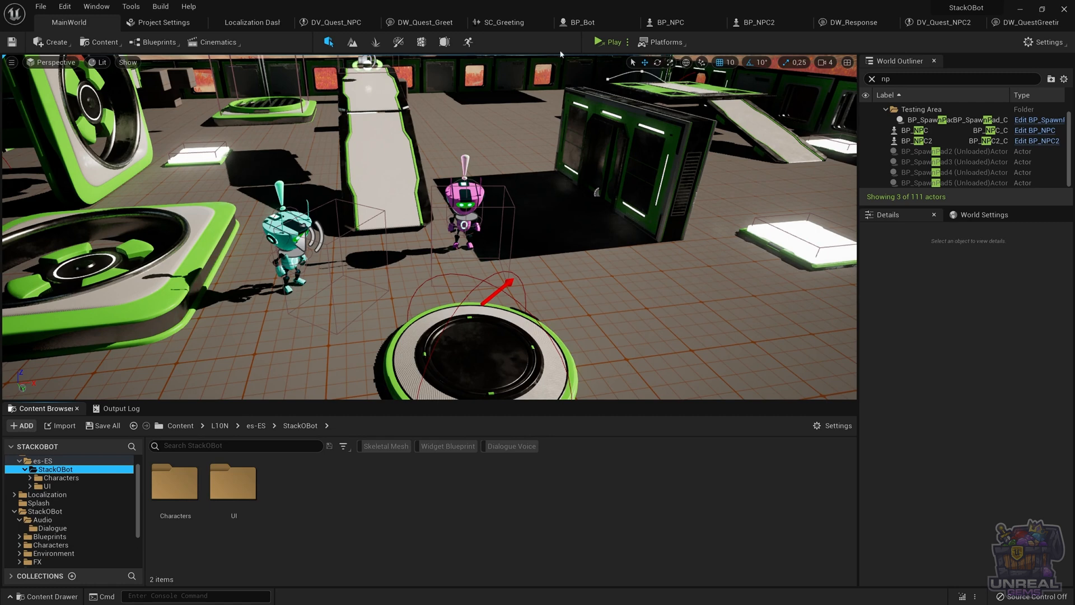
# Gather text for the Game localization target
pyautogui.click(251, 23)
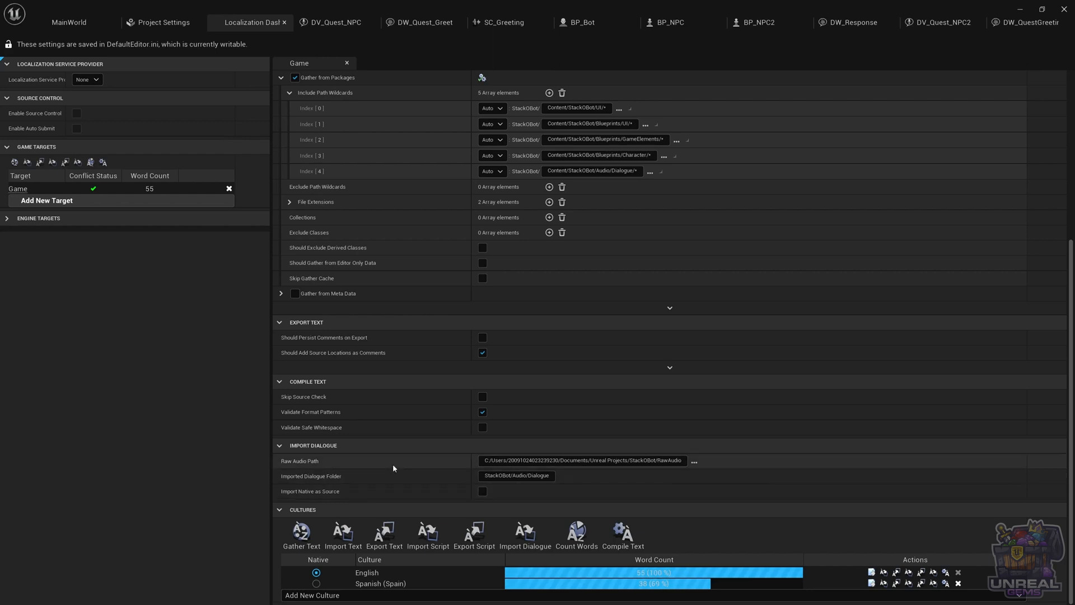
pyautogui.click(302, 536)
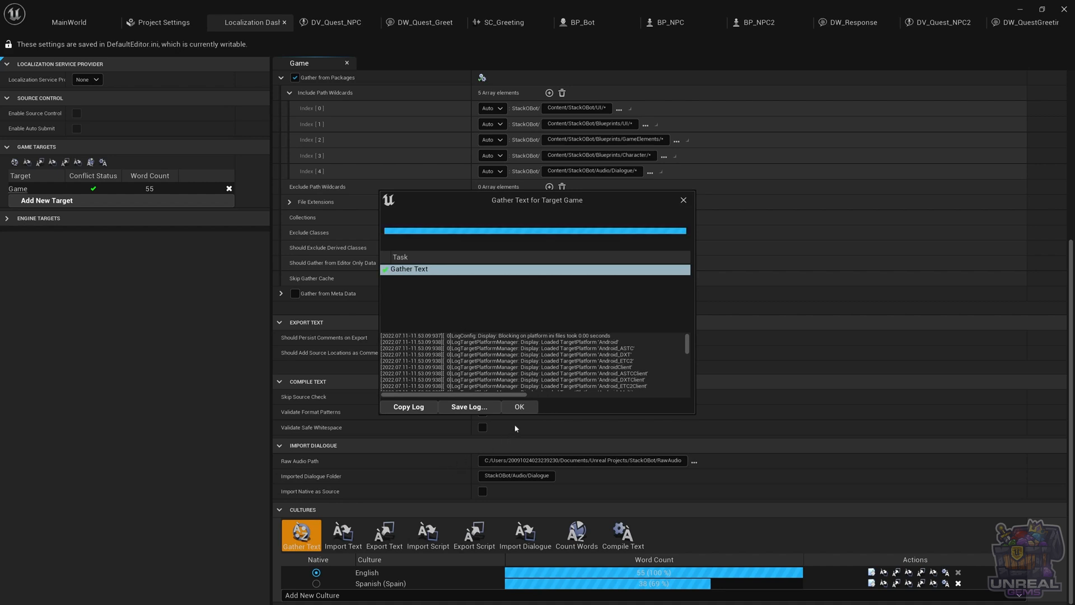
pyautogui.click(519, 407)
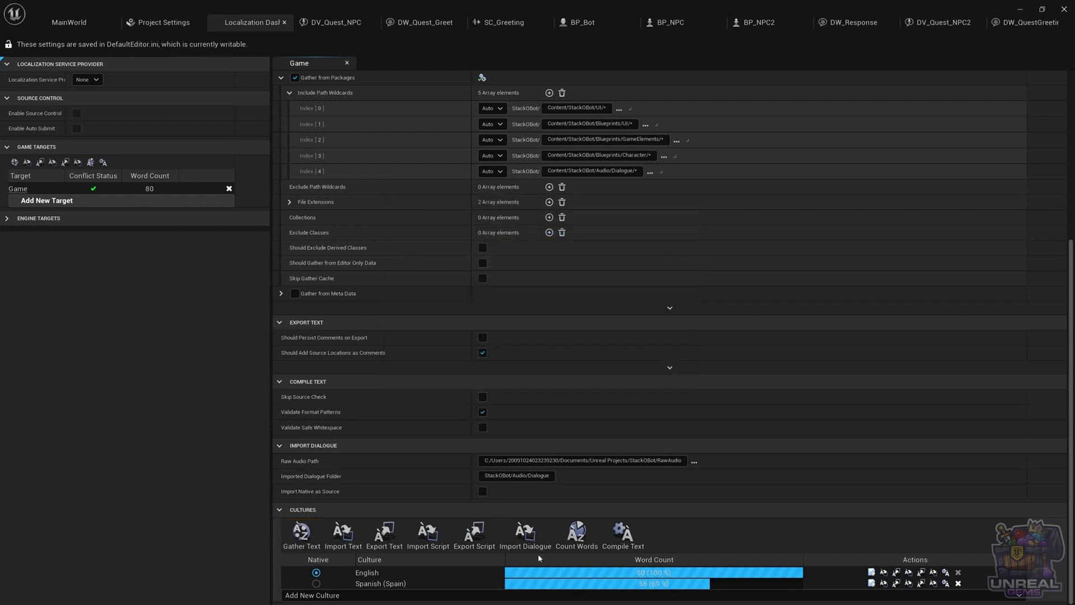
# Enter the Spanish translations for the dialogue lines, such as 'Dejame pensarlo...' for 'Let me think about it...'
pyautogui.click(875, 585)
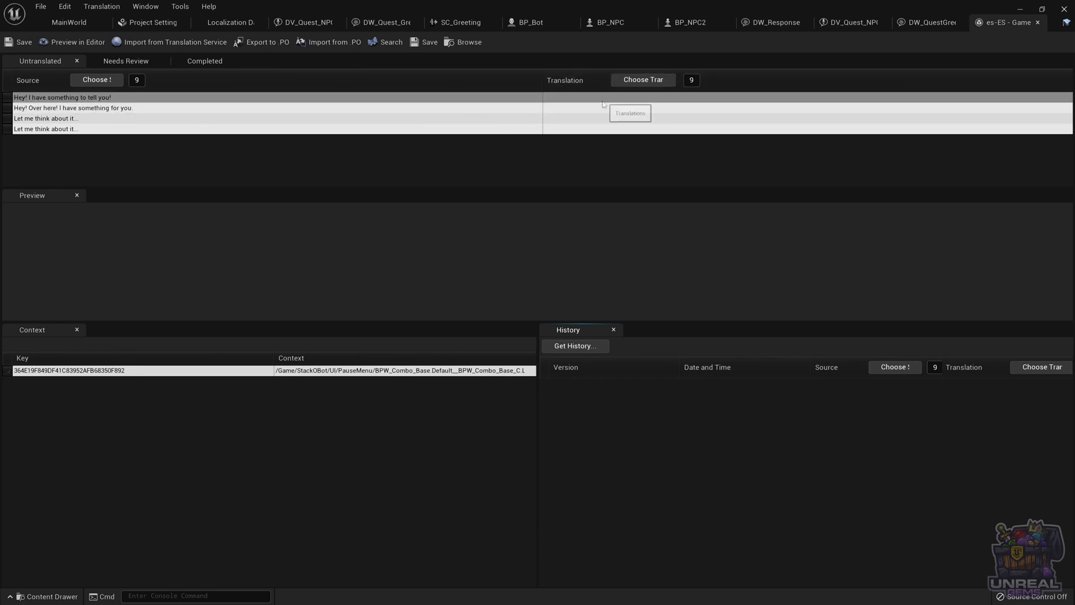
pyautogui.click(586, 99)
pyautogui.click(573, 99)
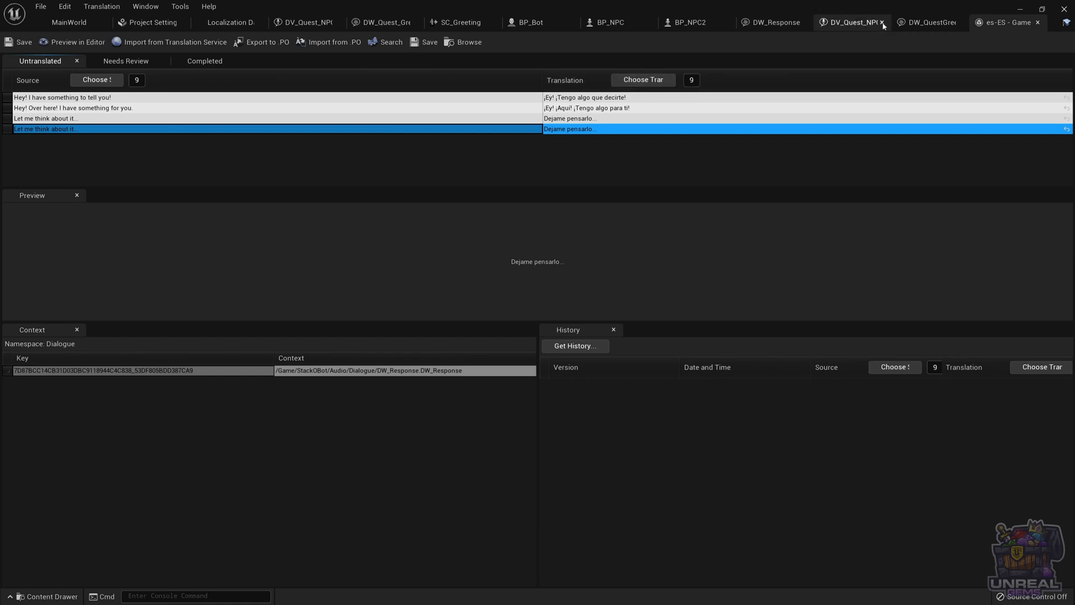
# Review the DW_Response dialogue wave's contexts and its entries in the es-ES translation editor
pyautogui.click(800, 24)
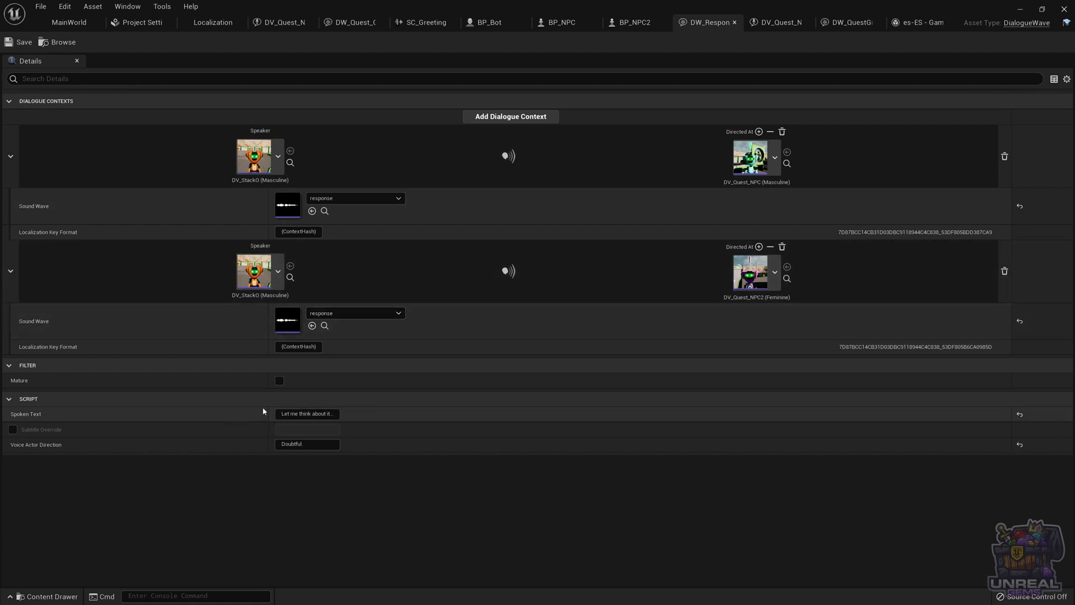
pyautogui.click(189, 26)
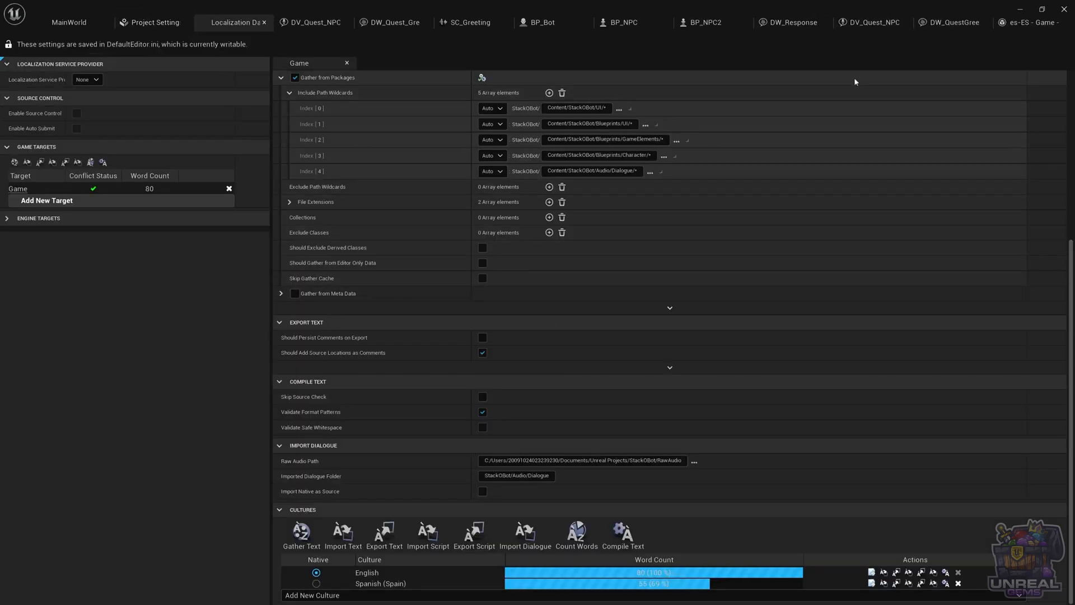
pyautogui.click(1030, 23)
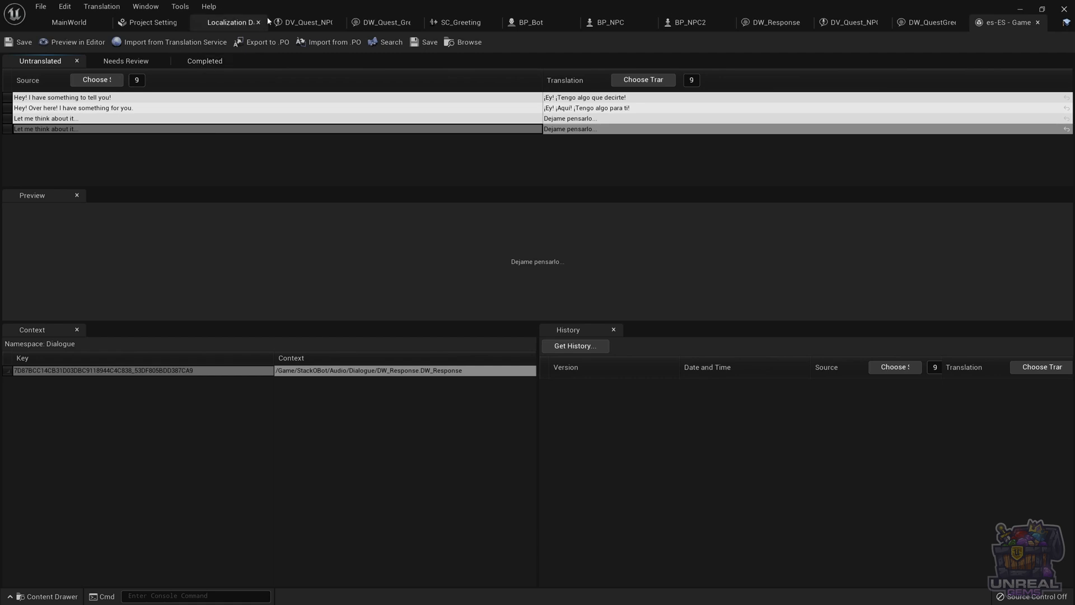
# Count words for all cultures of the Game target
pyautogui.click(238, 22)
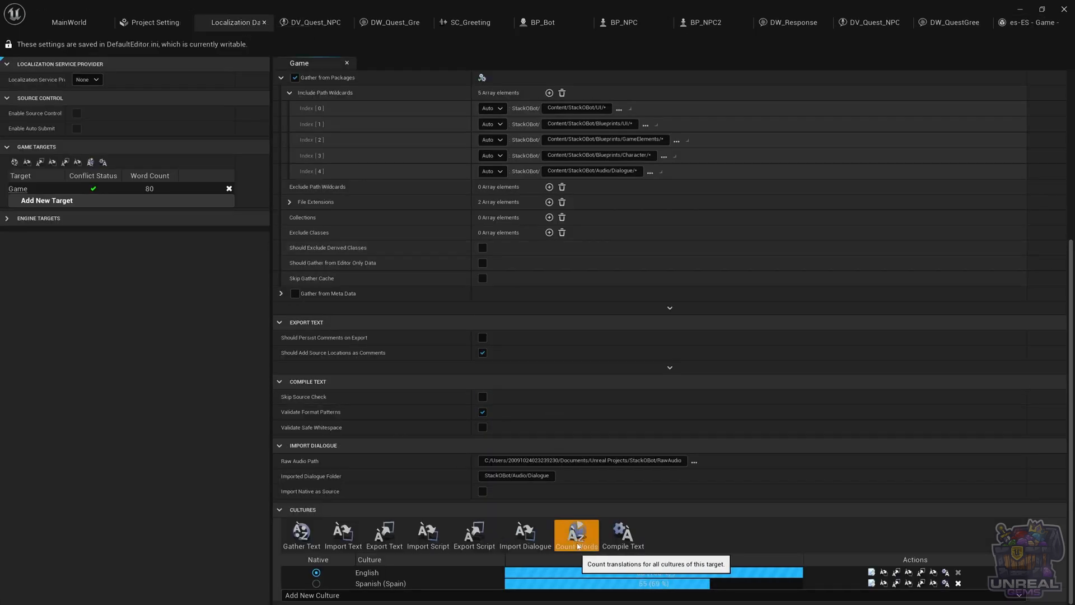
pyautogui.click(576, 533)
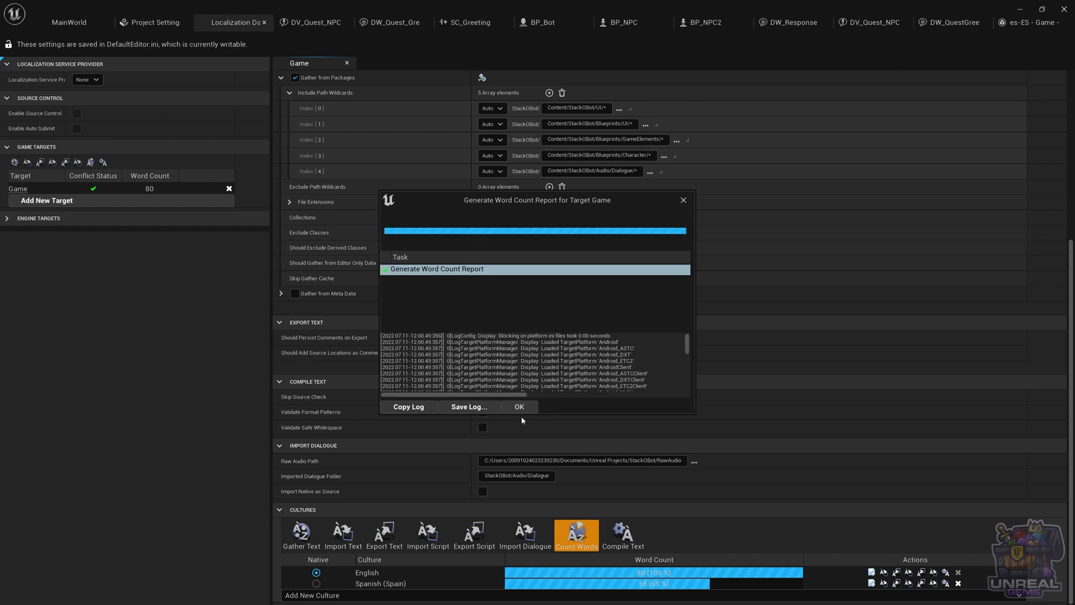
pyautogui.click(517, 407)
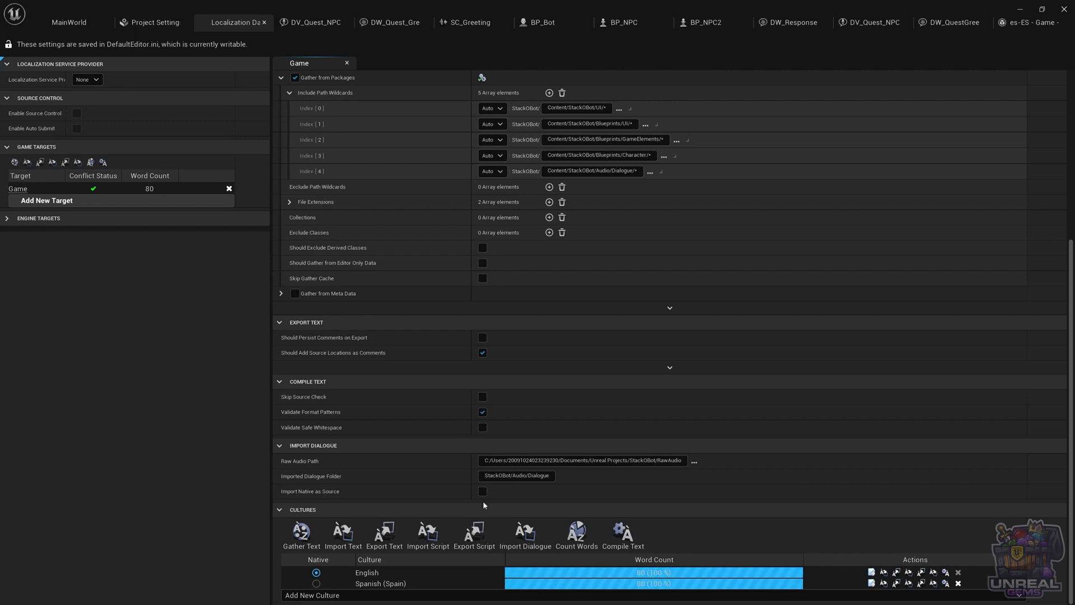
# Export the dialogue scripts for the Game target to its Localization/Game folder
pyautogui.click(474, 535)
pyautogui.click(460, 536)
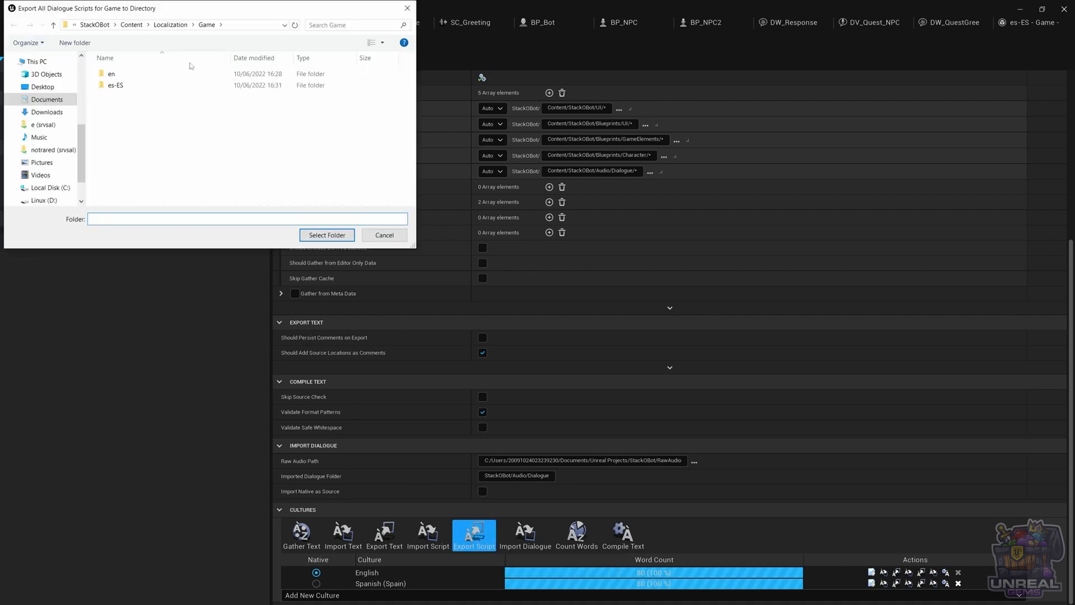
pyautogui.click(328, 236)
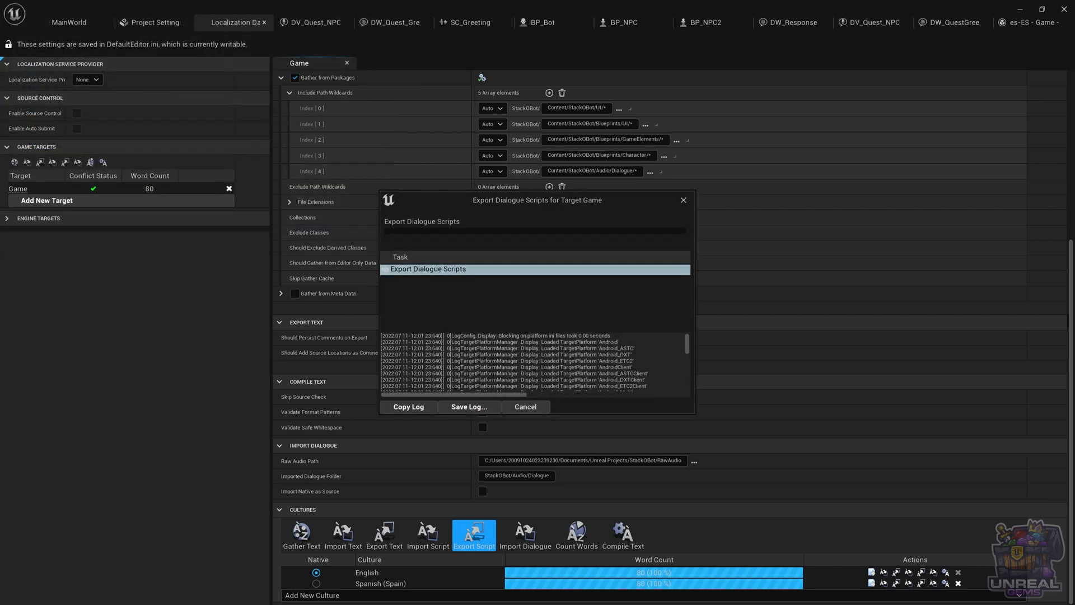
pyautogui.click(518, 409)
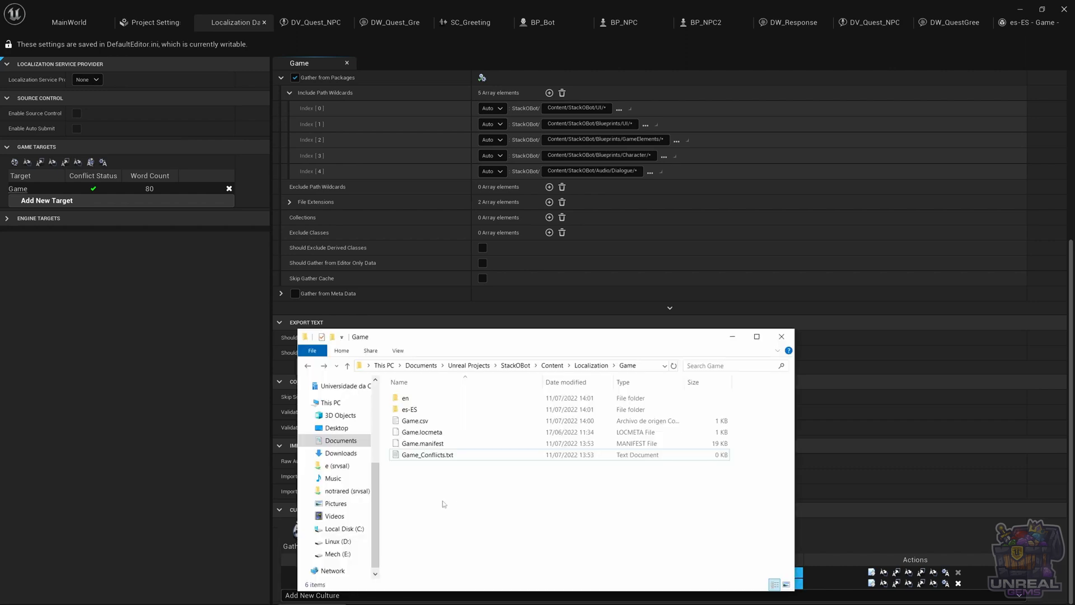
# Open the exported es-ES GameDialogue.csv file in Visual Studio Code
pyautogui.doubleClick(417, 412)
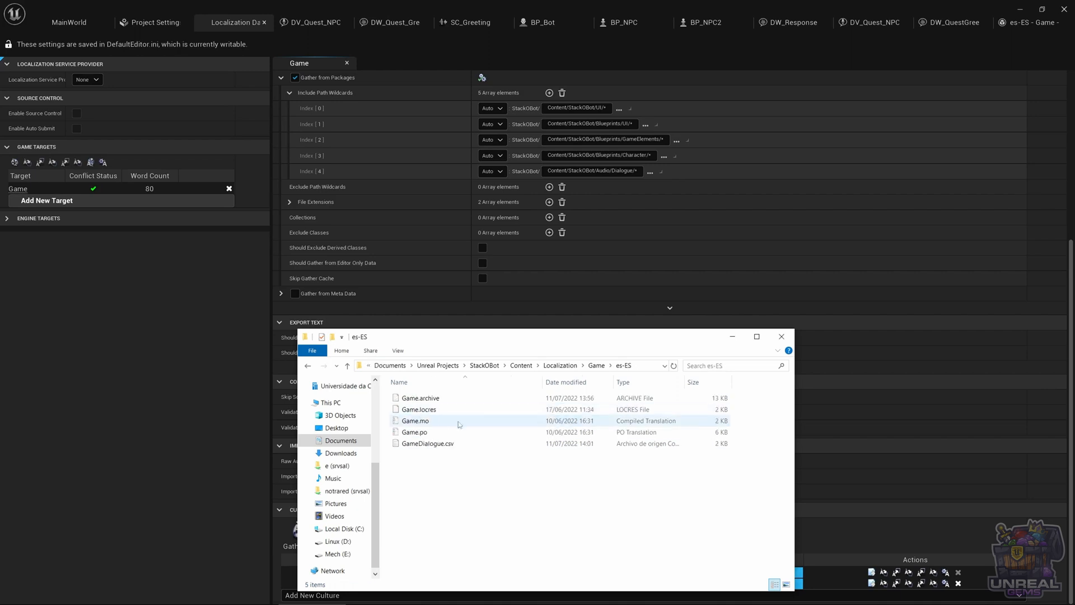
pyautogui.click(426, 444)
pyautogui.doubleClick(425, 444)
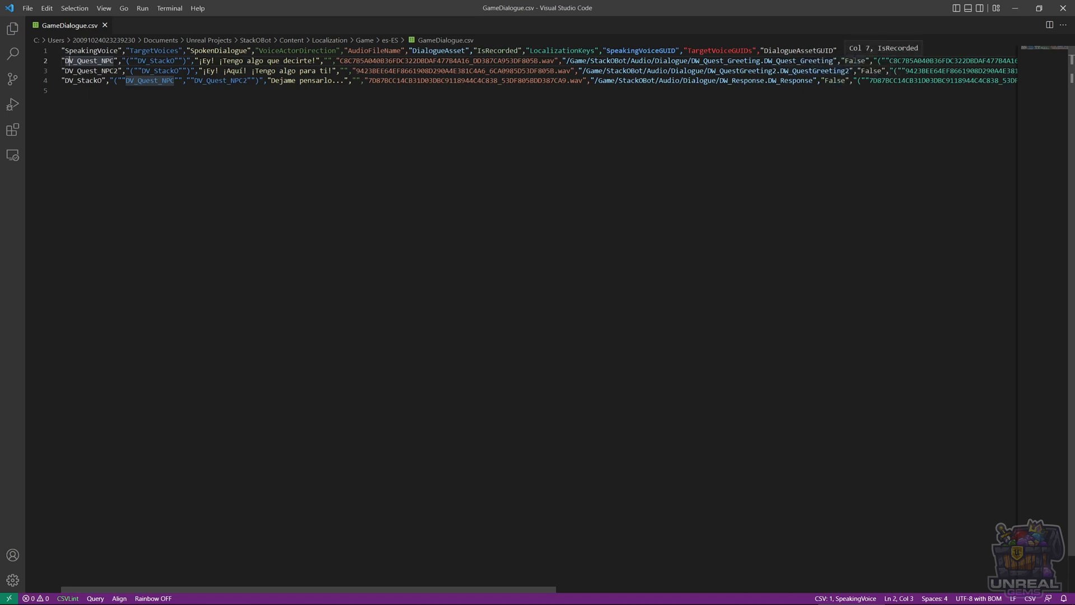
# Set the IsRecorded value to True for the first two dialogue lines in the es-ES script
pyautogui.doubleClick(855, 60)
pyautogui.write('True')
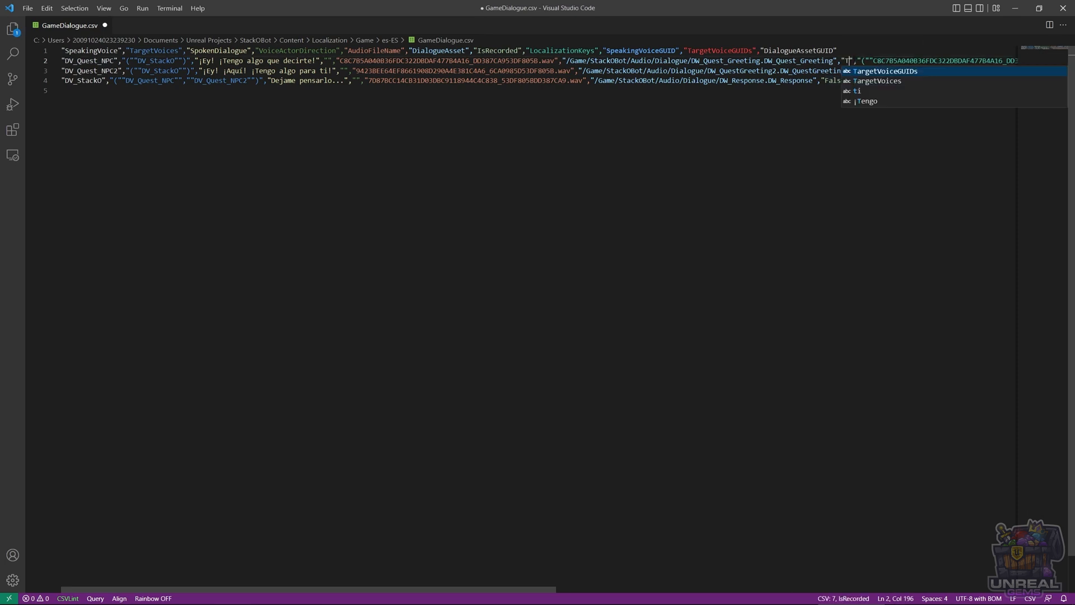
pyautogui.click(861, 71)
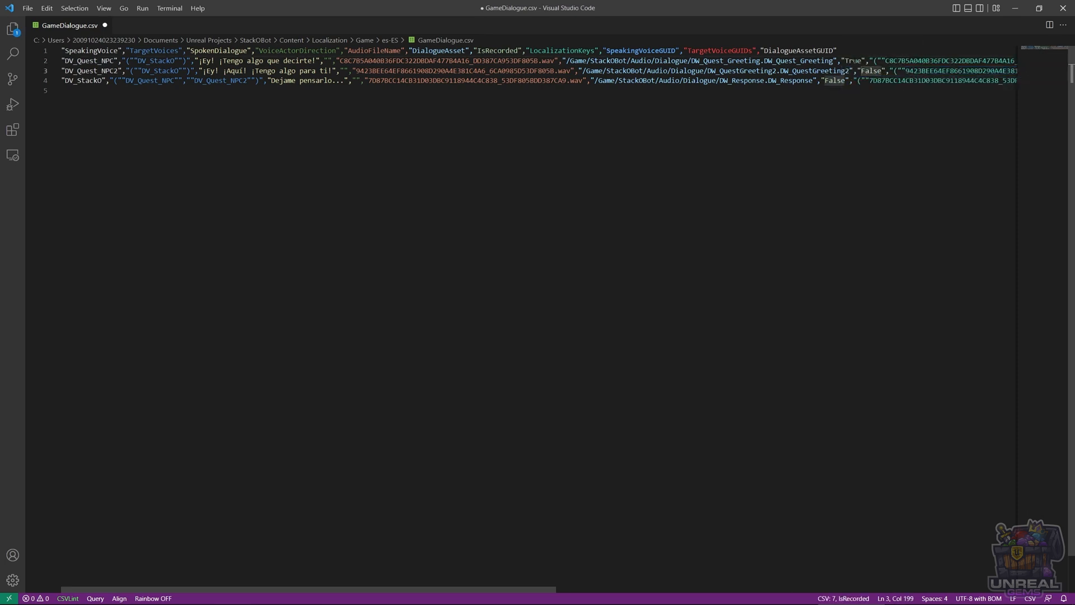
pyautogui.press('BackSpace')
pyautogui.press('BackSpace')
pyautogui.press('BackSpace')
pyautogui.press('BackSpace')
pyautogui.press('BackSpace')
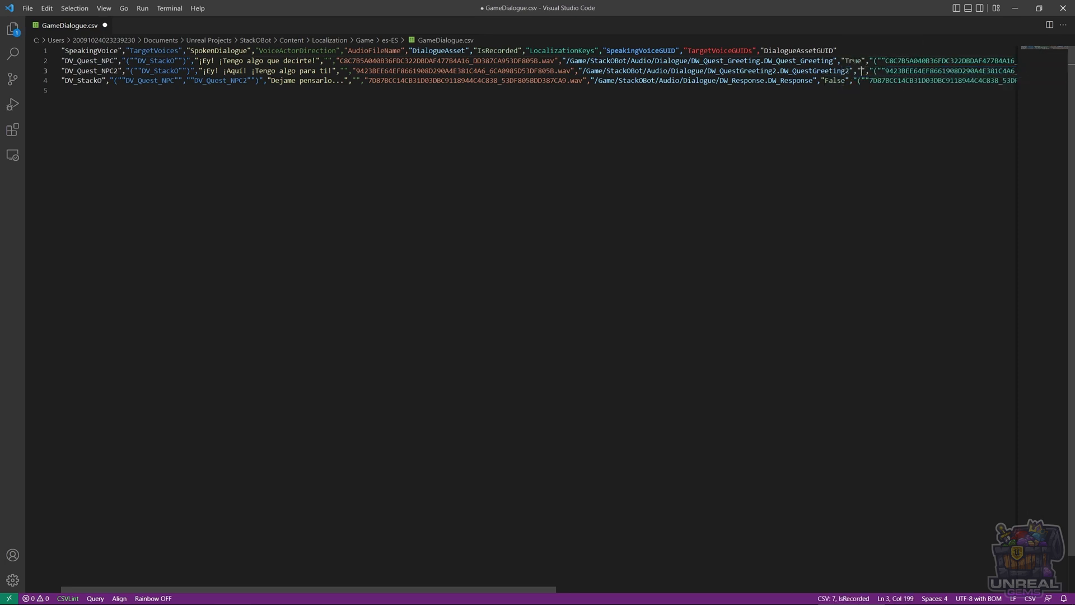
pyautogui.write('True')
# Set the IsRecorded value of the DW_Response line to True and save GameDialogue.csv
pyautogui.press('Down')
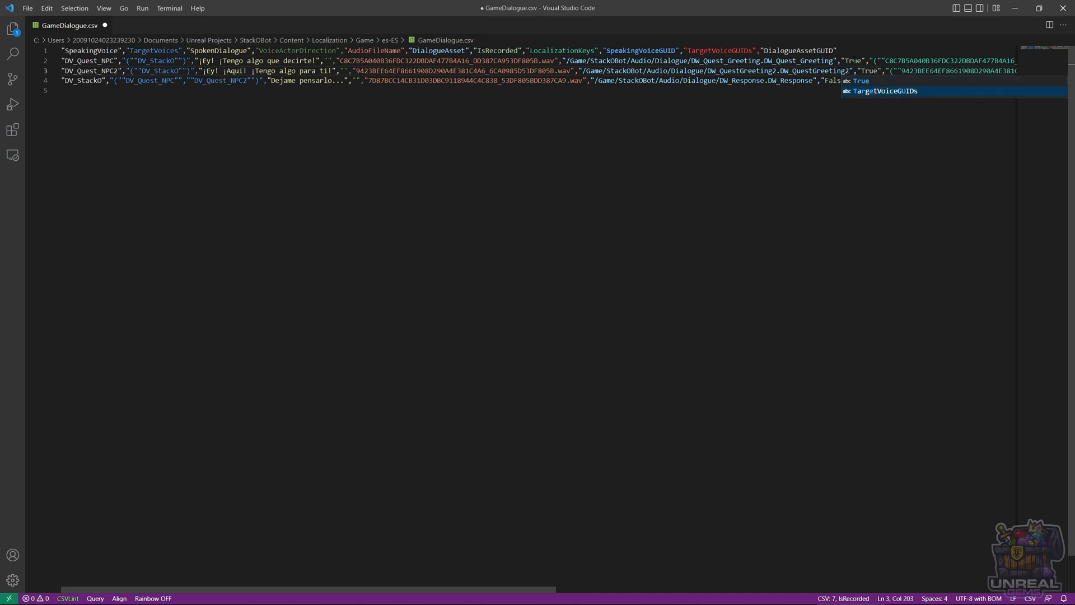
pyautogui.press('Escape')
pyautogui.press('Down')
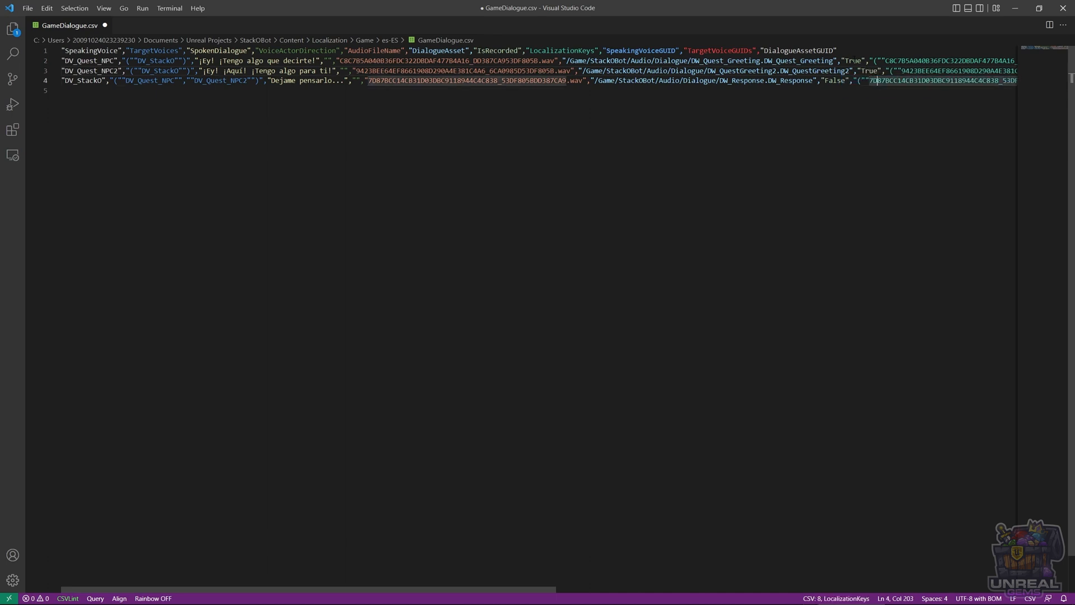
pyautogui.press('Left')
pyautogui.press('Left')
pyautogui.press('Left')
pyautogui.press('Left')
pyautogui.press('Left')
pyautogui.press('Left')
pyautogui.press('Left')
pyautogui.press('Left')
pyautogui.press('BackSpace')
pyautogui.press('BackSpace')
pyautogui.press('BackSpace')
pyautogui.press('BackSpace')
pyautogui.press('BackSpace')
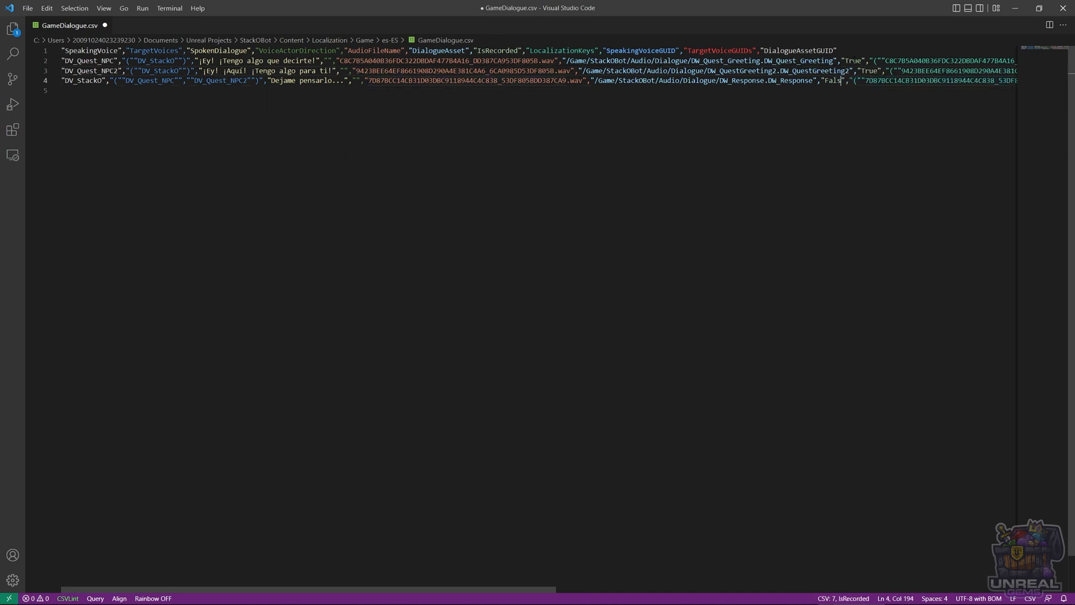
pyautogui.write('True')
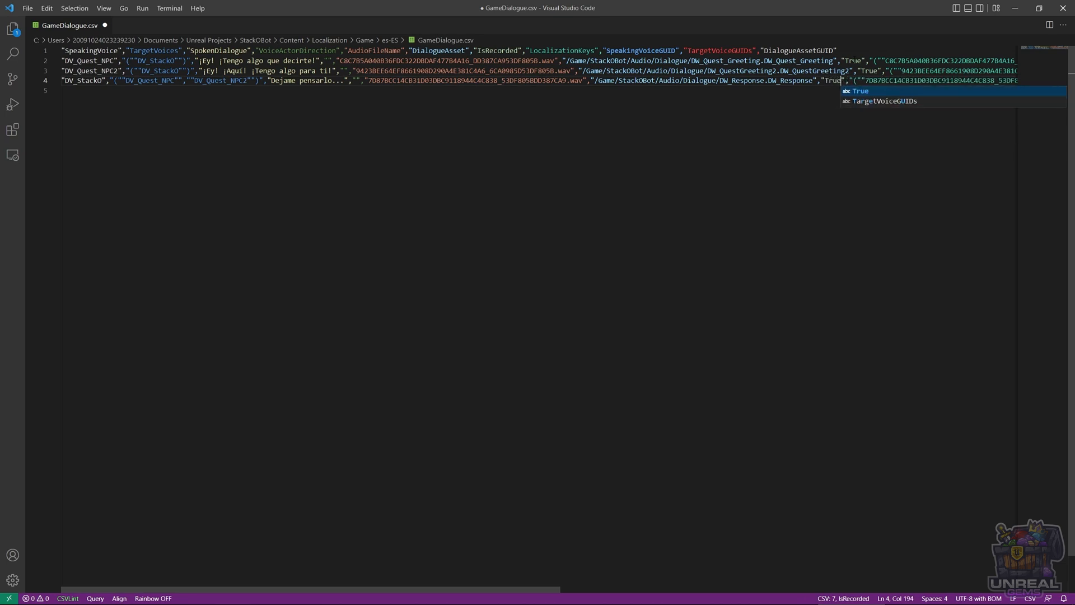
pyautogui.click(667, 98)
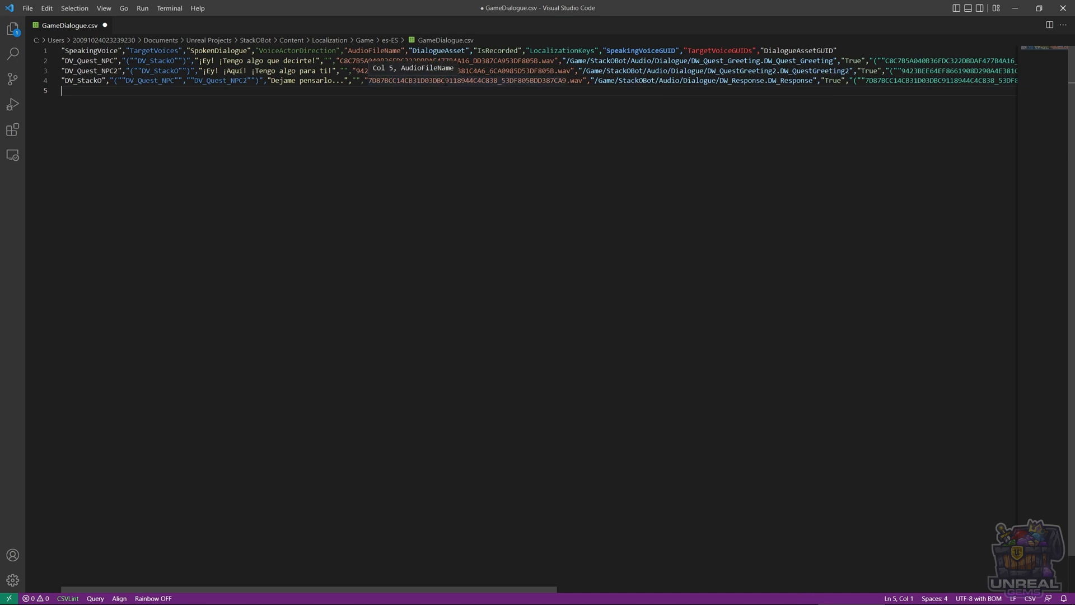
pyautogui.hotkey('ctrl', 's')
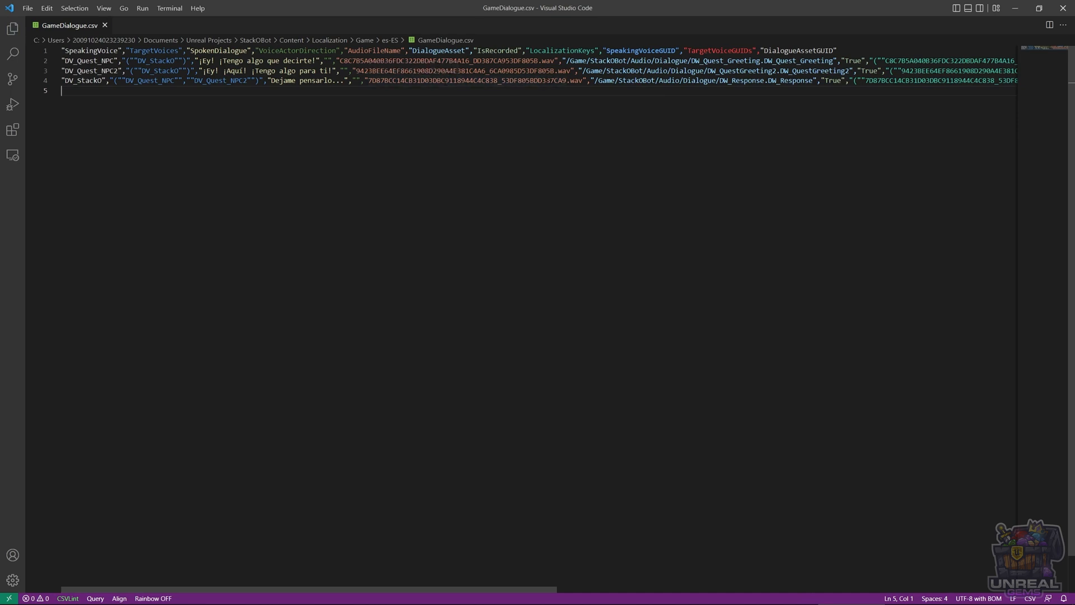
# Open the English GameDialogue.csv from the Localization/Game/en folder for comparison
pyautogui.click(373, 61)
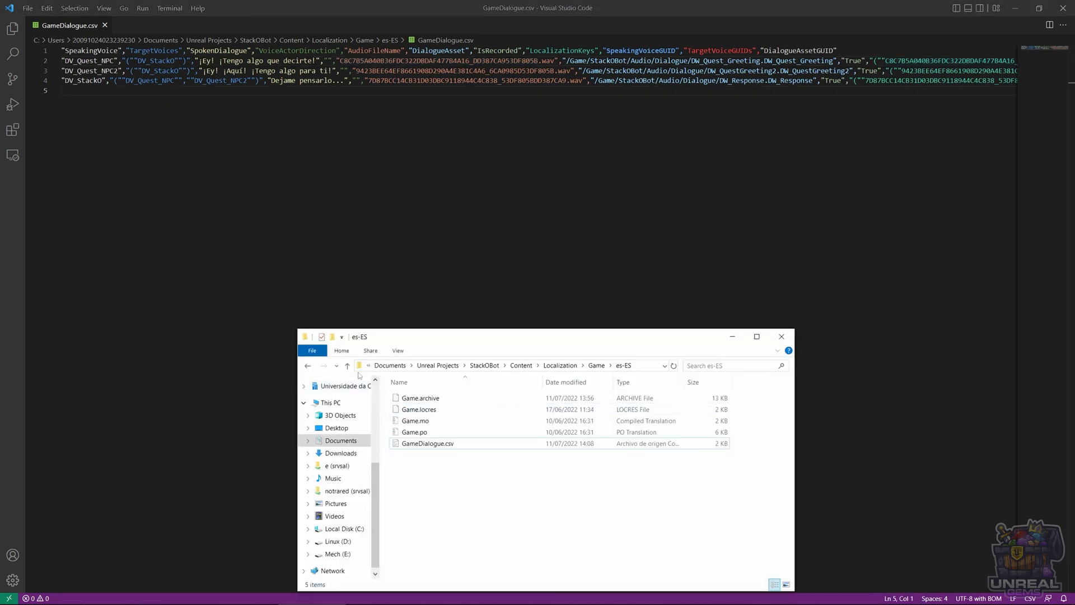
pyautogui.click(307, 365)
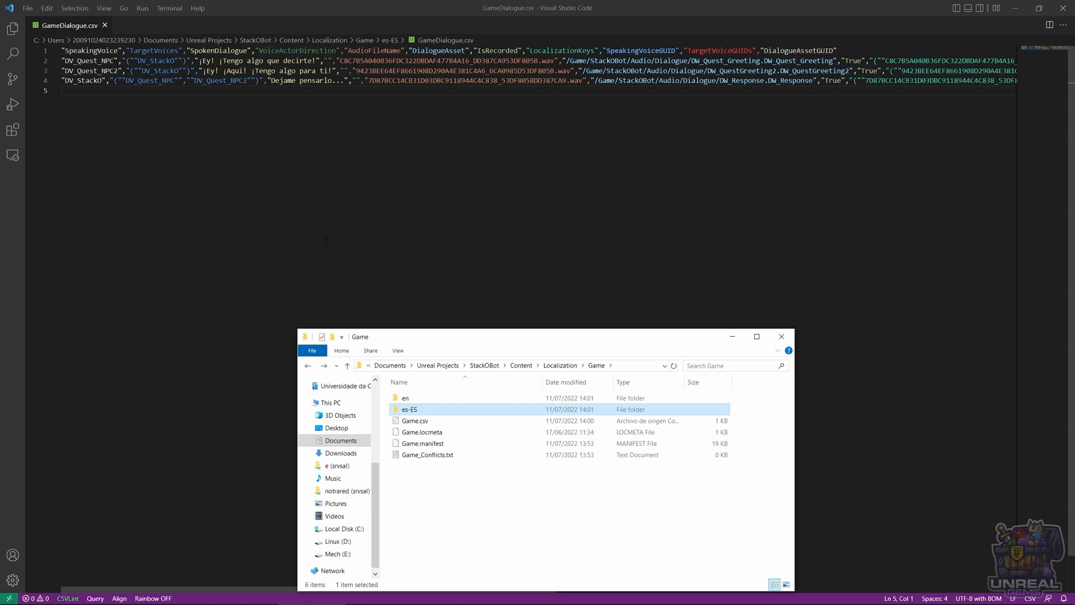
pyautogui.doubleClick(431, 398)
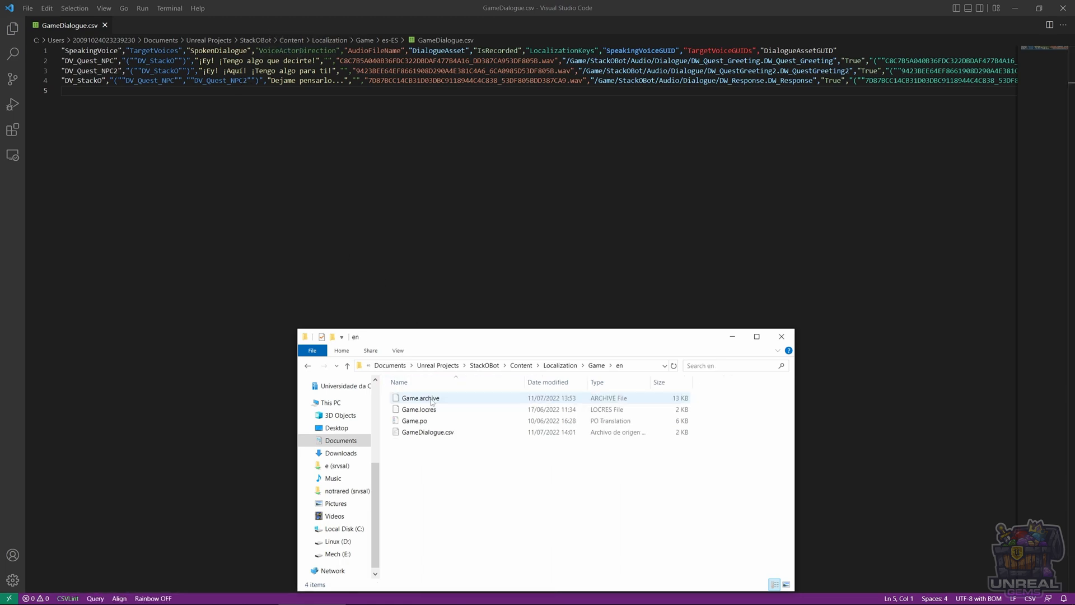
pyautogui.doubleClick(431, 434)
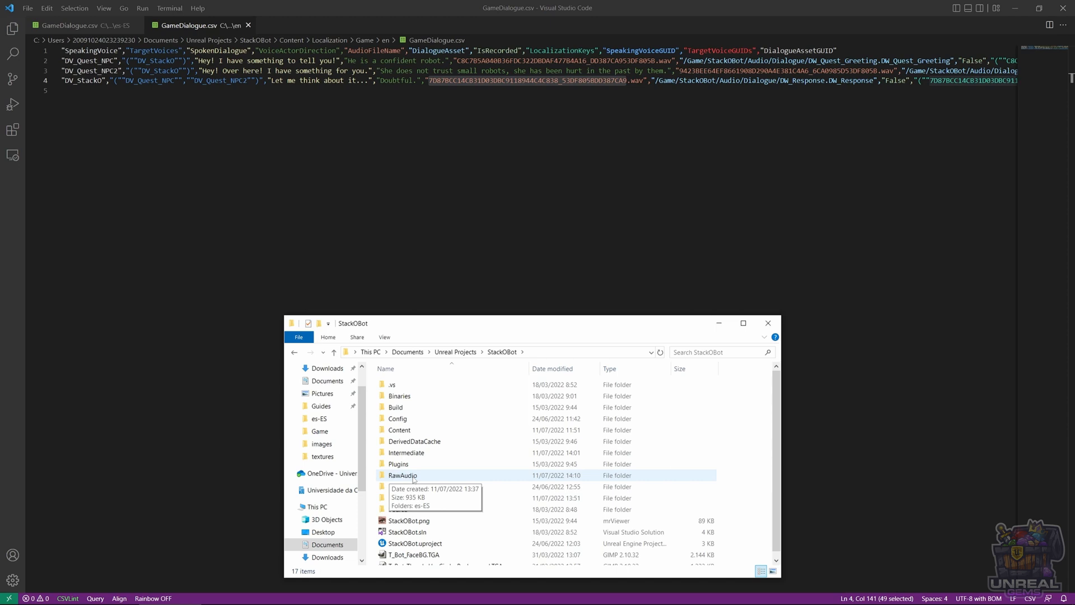
# Rename respuesta.wav in RawAudio/es-ES to the response line's audio file name 7DB7BCC14CB31D03DBC9118944C4C838_53DF805BDD387CA9.wav
pyautogui.doubleClick(415, 477)
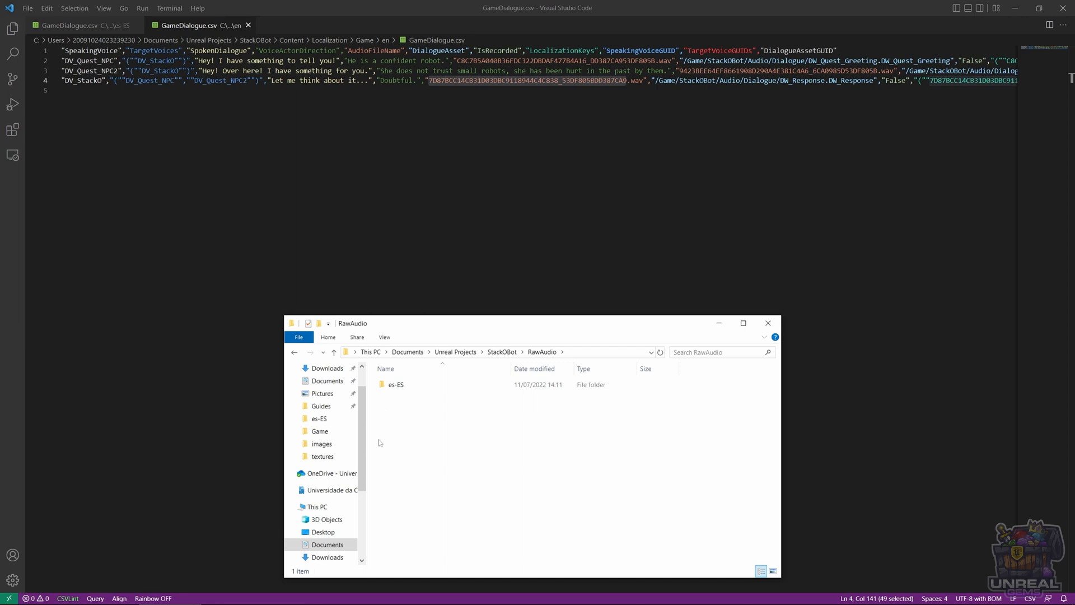
pyautogui.doubleClick(396, 385)
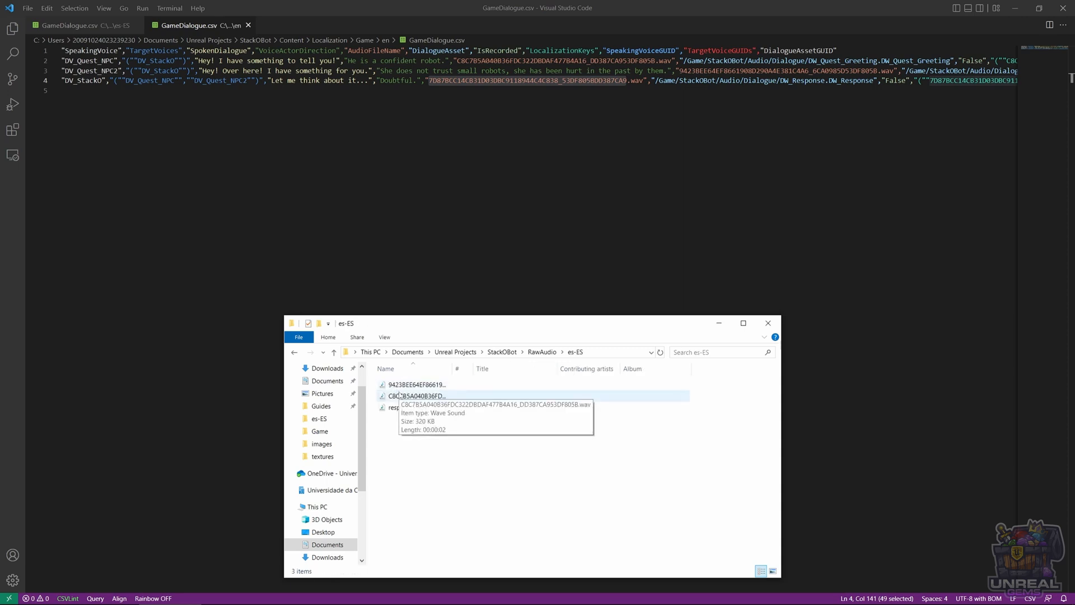
pyautogui.moveTo(453, 367); pyautogui.dragTo(600, 367)
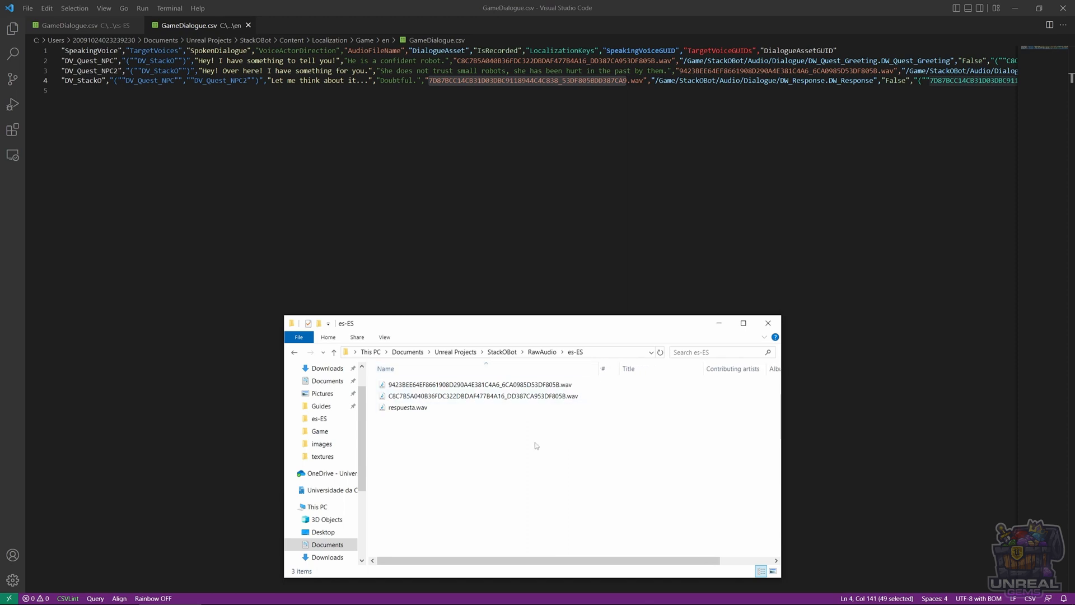
pyautogui.click(409, 408)
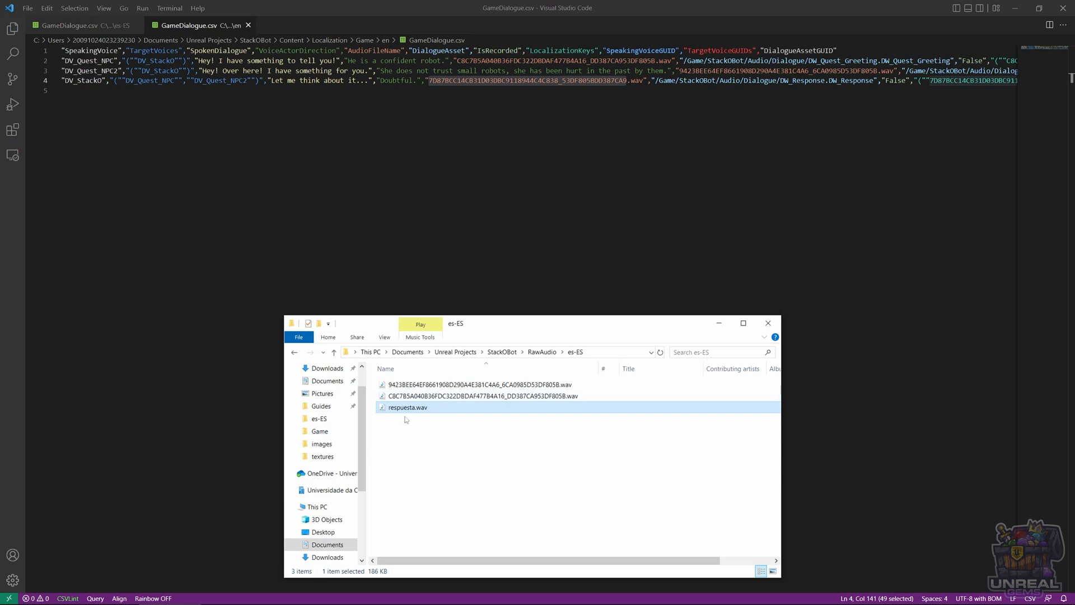
pyautogui.press('F2')
pyautogui.write('7D87BCC14CB31D03DBC9118944C4C838_53DF805BDD387CA9')
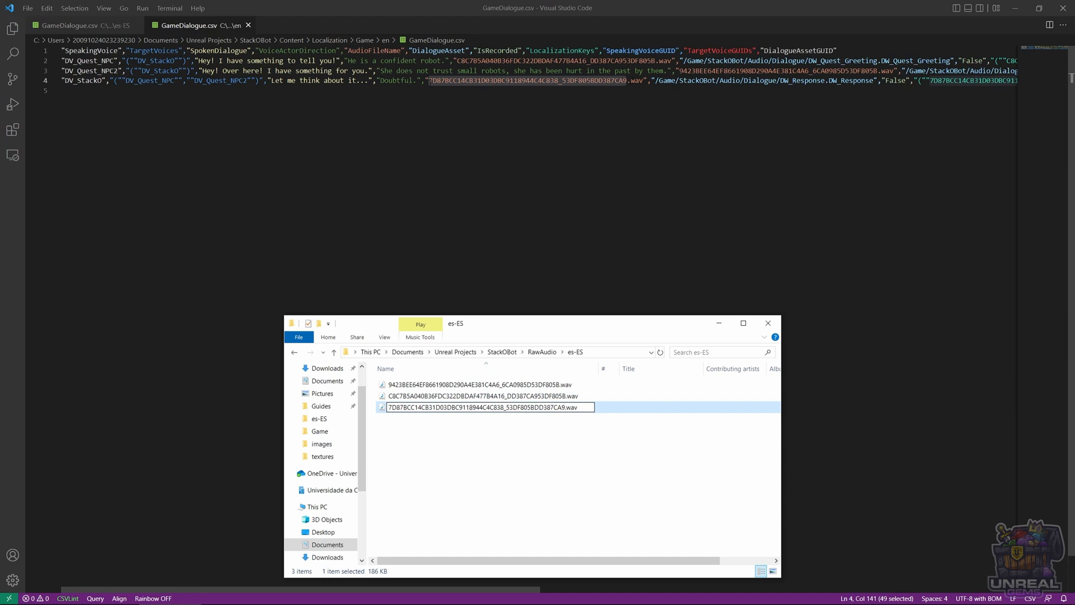
pyautogui.press('Return')
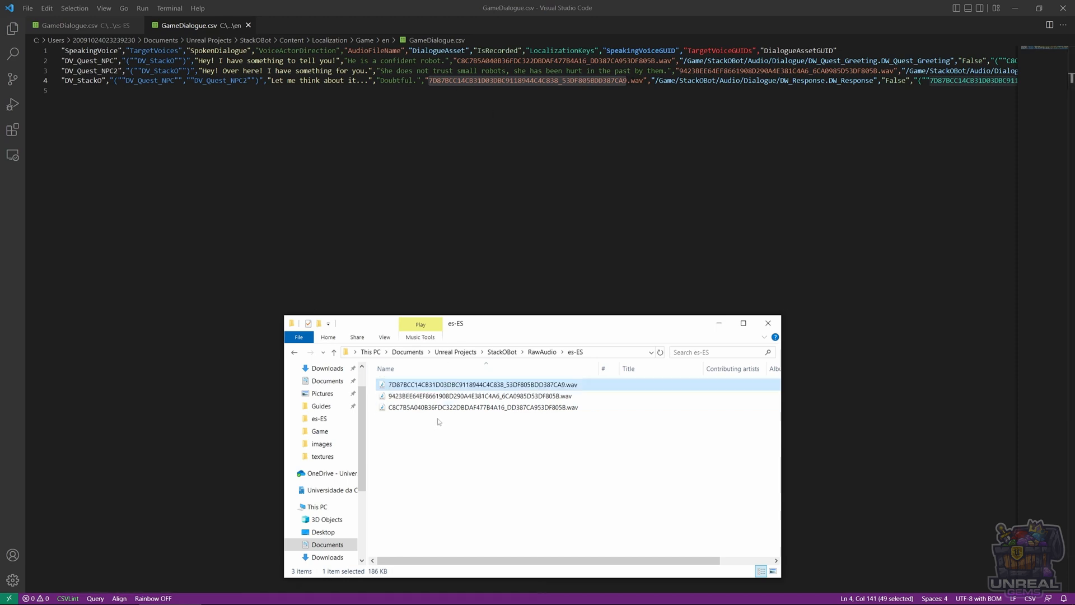
pyautogui.moveTo(467, 386); pyautogui.dragTo(483, 426, button='right')
pyautogui.click(448, 421)
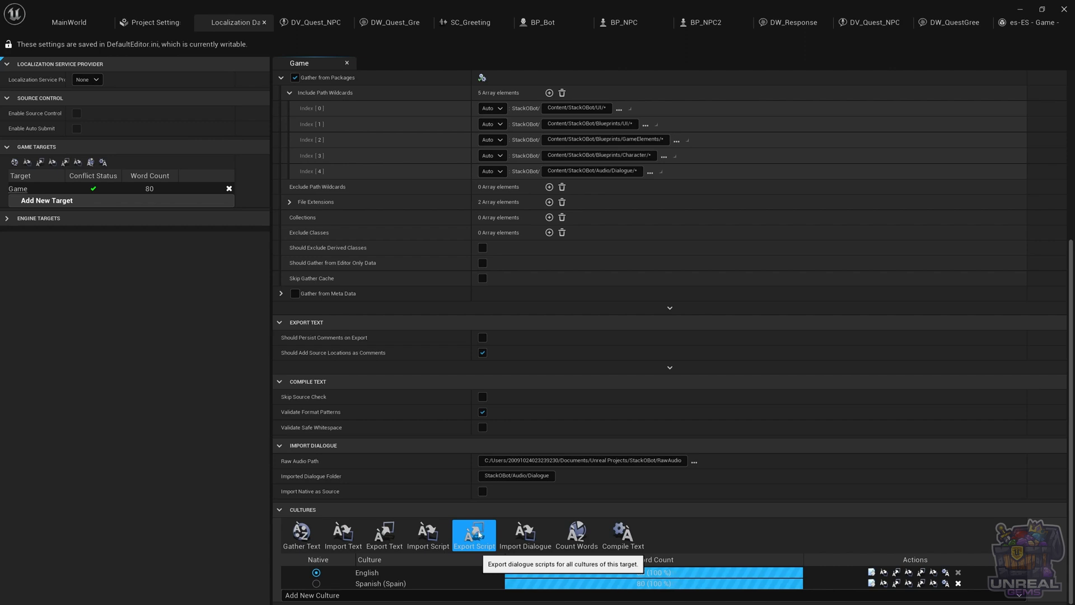
# Import dialogue for all cultures of the Game target, then browse the imported sound waves in L10N/es-ES/StackOBot/Audio/Dialogue
pyautogui.click(529, 542)
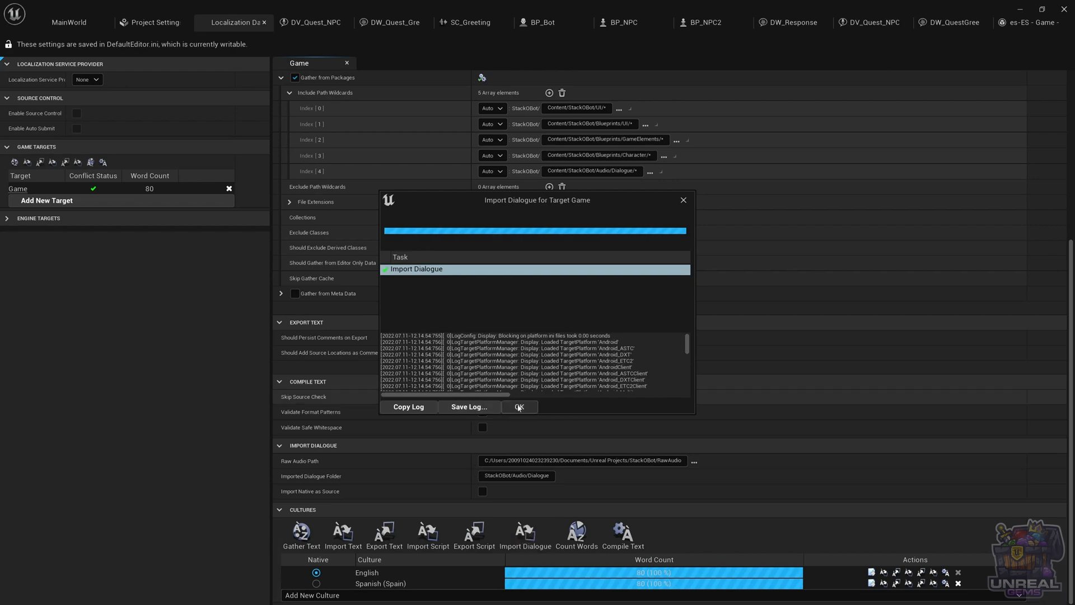
pyautogui.click(505, 409)
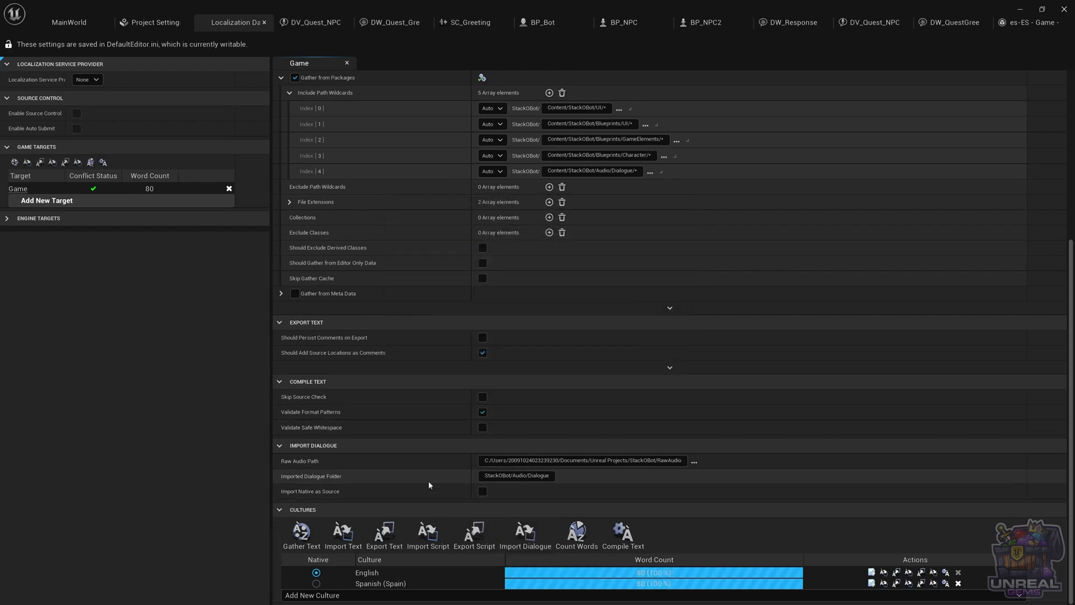
pyautogui.click(66, 24)
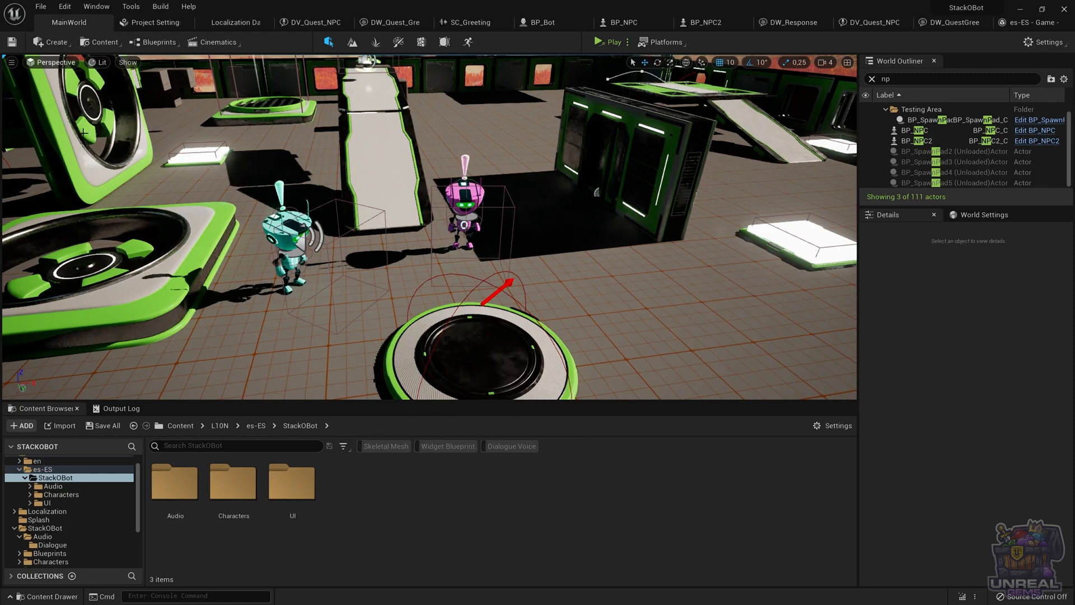
pyautogui.scroll(2, 56, 500)
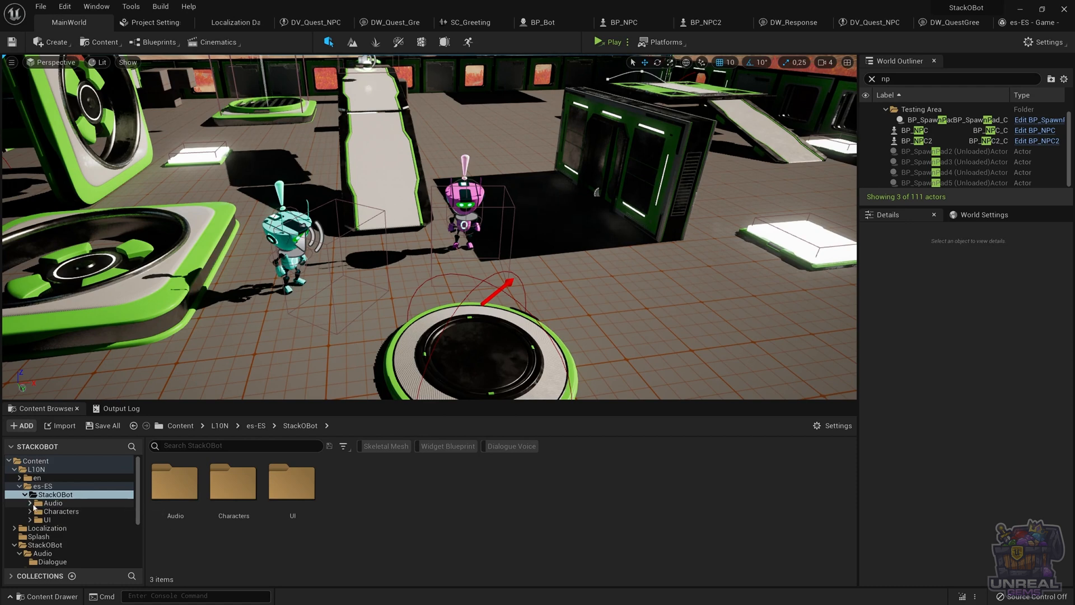
pyautogui.click(30, 502)
pyautogui.click(55, 510)
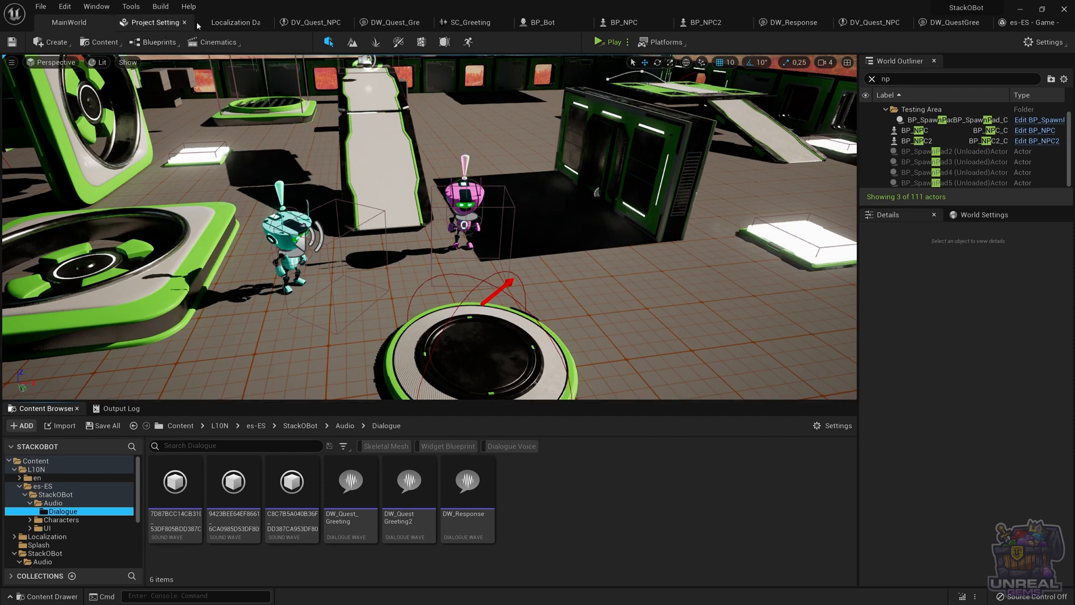
# Set the Preview Game Language to Spanish (Spain) in the editor's Region & Language preferences
pyautogui.click(150, 22)
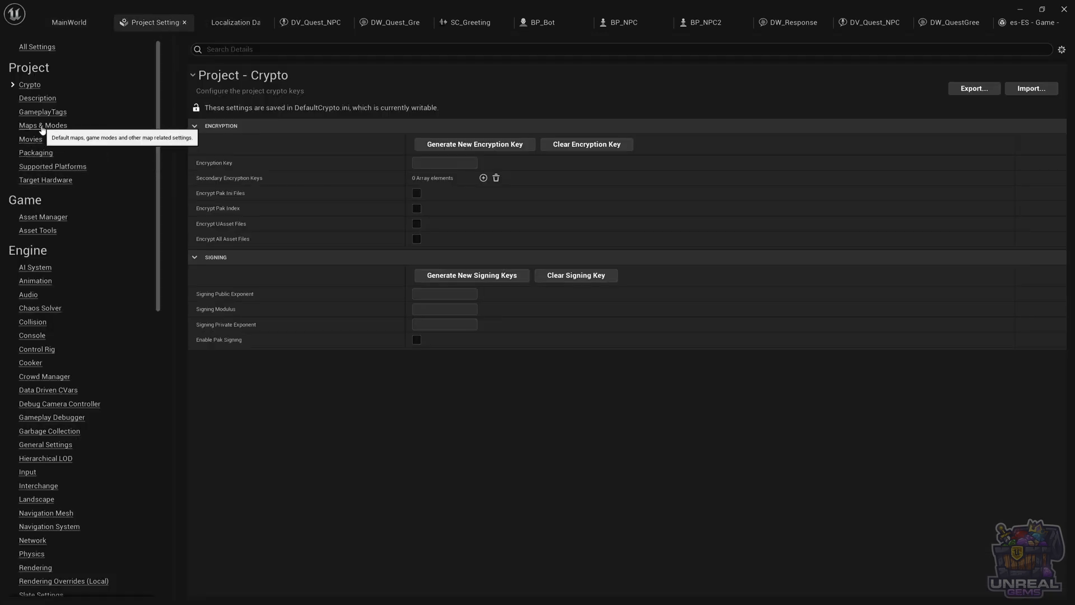
pyautogui.click(68, 23)
pyautogui.click(71, 8)
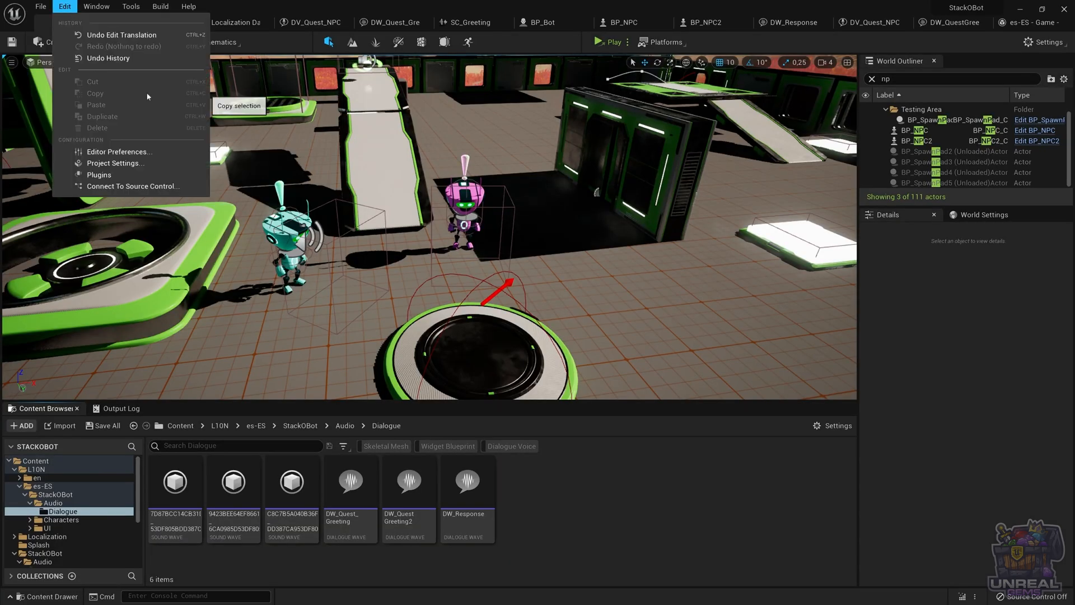
pyautogui.click(139, 153)
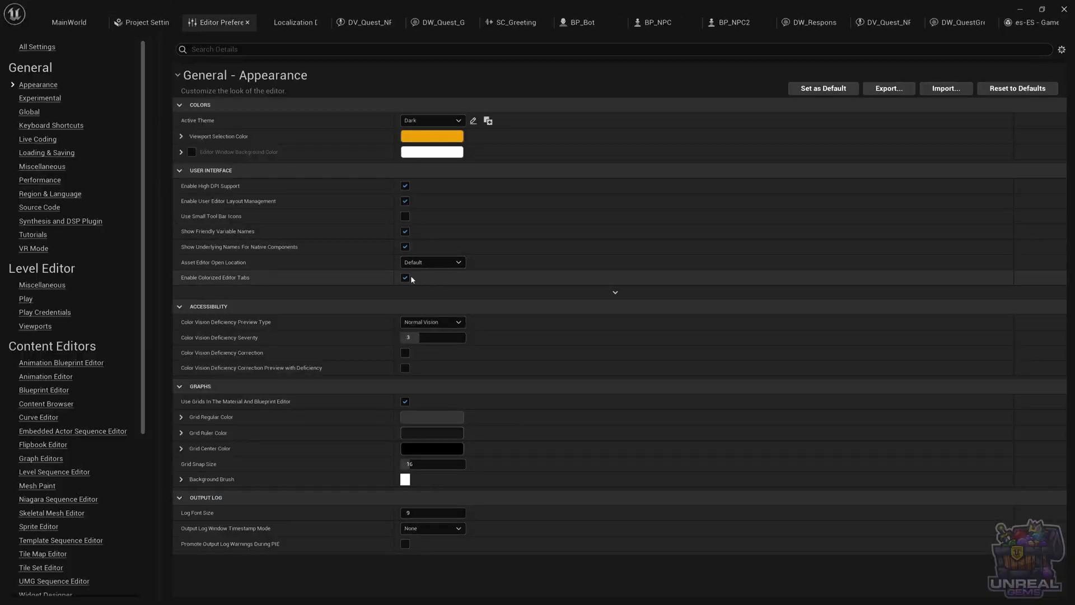
pyautogui.click(51, 193)
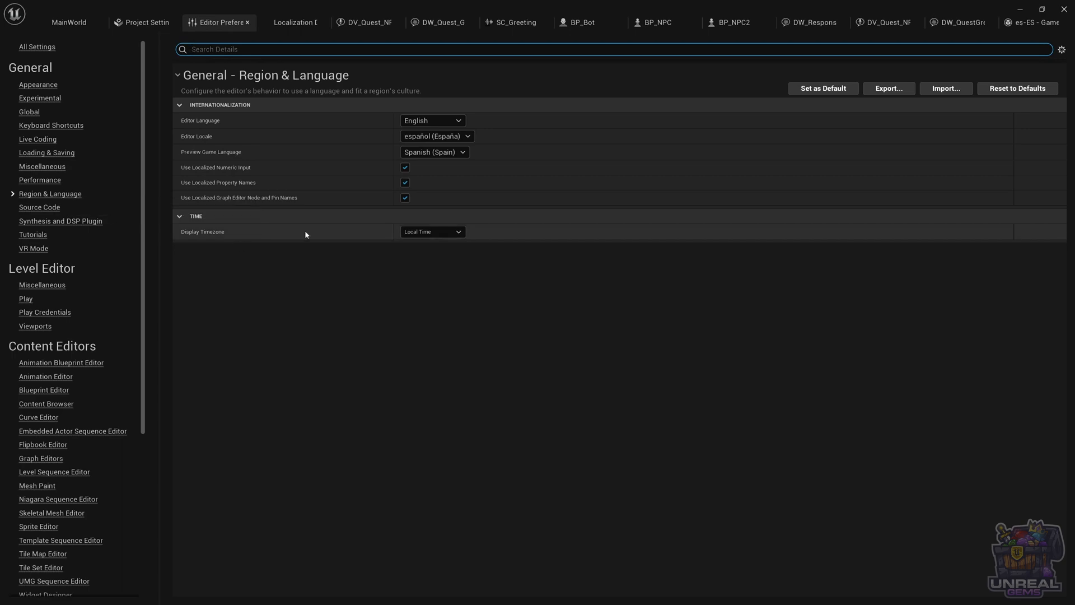
pyautogui.click(426, 157)
pyautogui.click(435, 183)
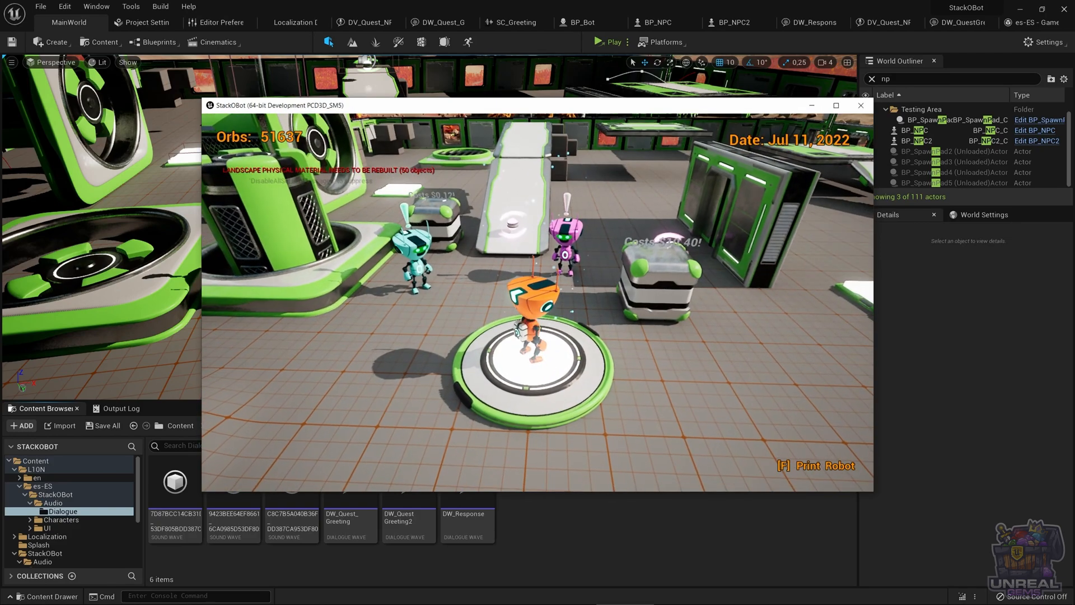
# Walk the robot up to the NPCs in the running game to trigger the localized Spanish dialogue
pyautogui.press('a')
pyautogui.press('w')
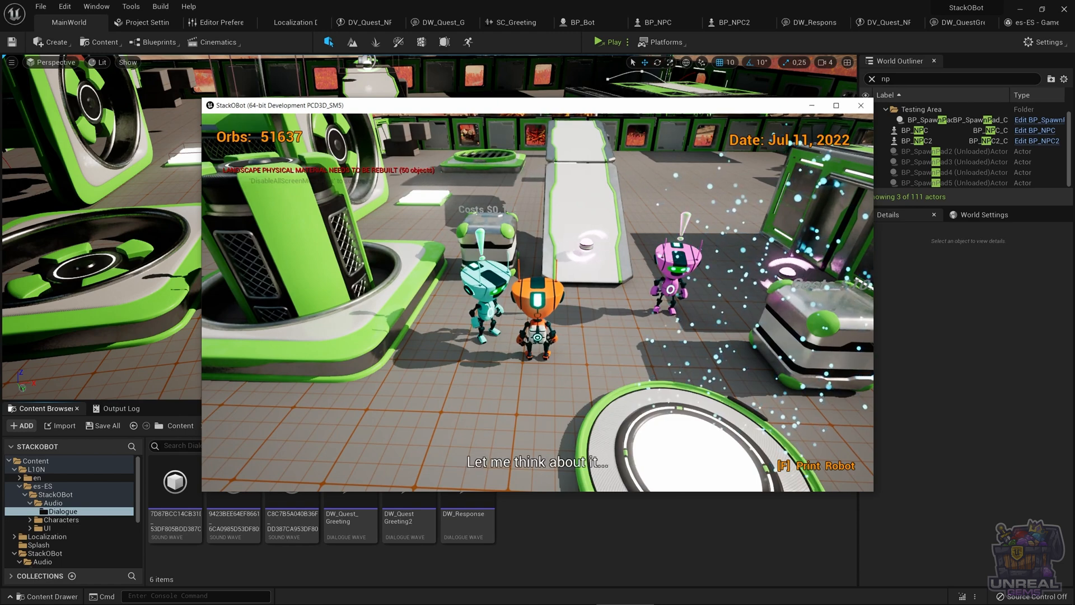
pyautogui.press('d')
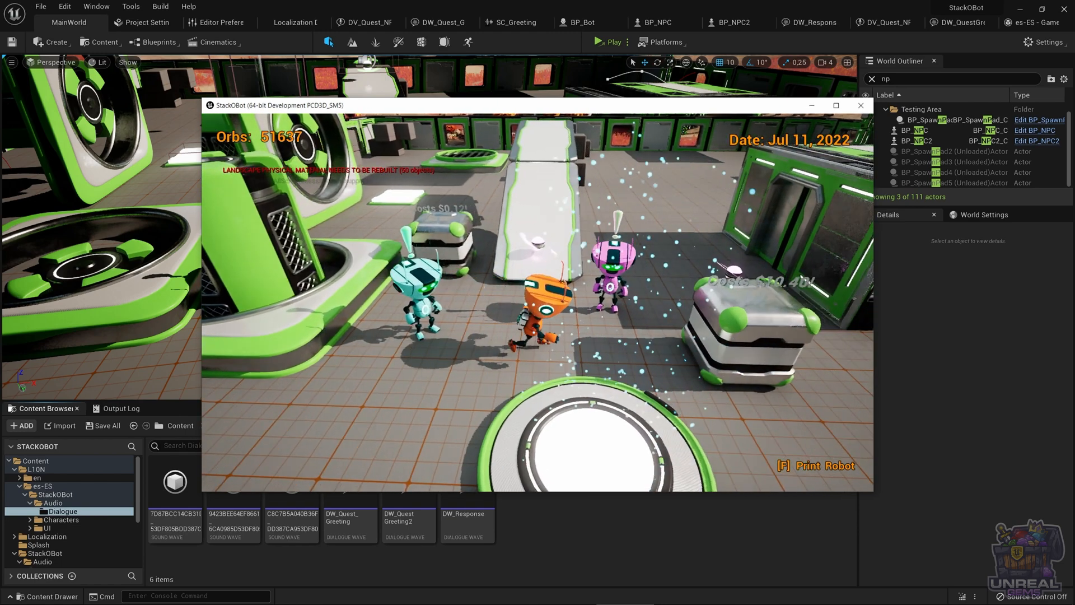
pyautogui.press('w')
pyautogui.press('s')
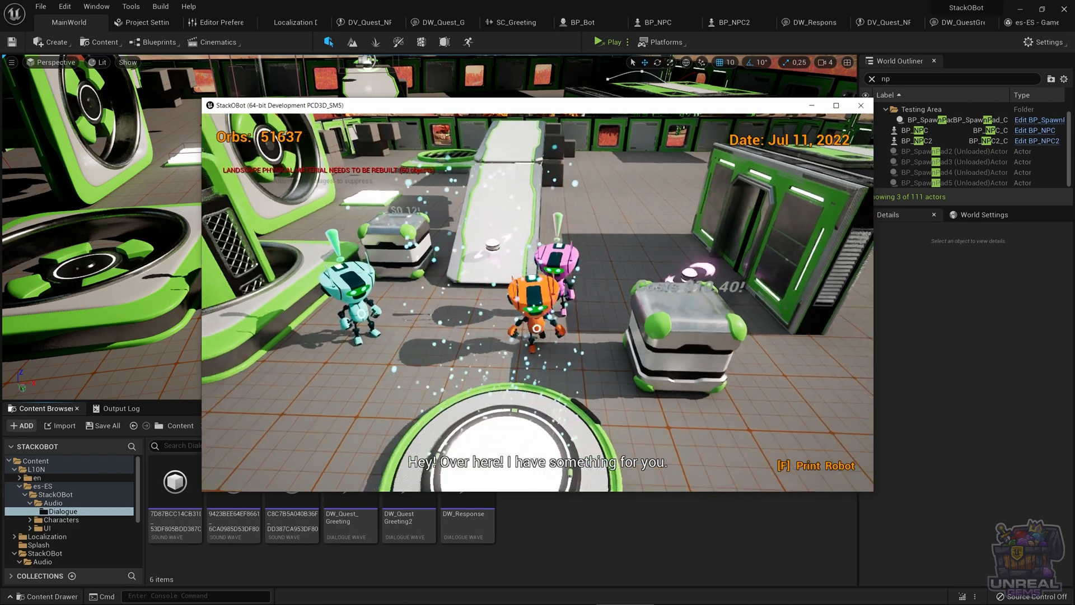
pyautogui.press('a')
pyautogui.press('s')
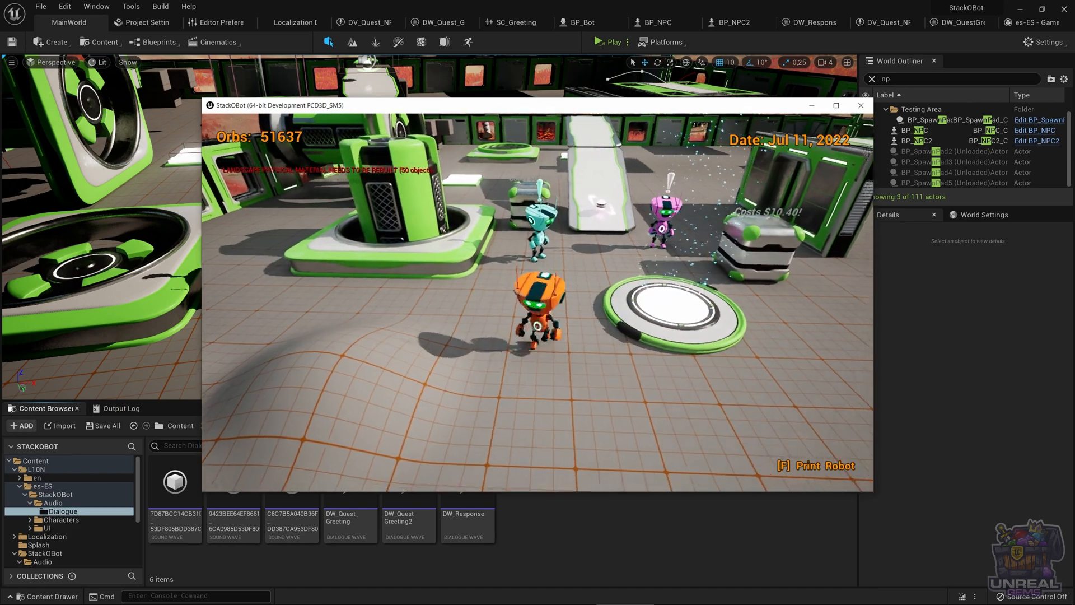
pyautogui.press('d')
pyautogui.press('w')
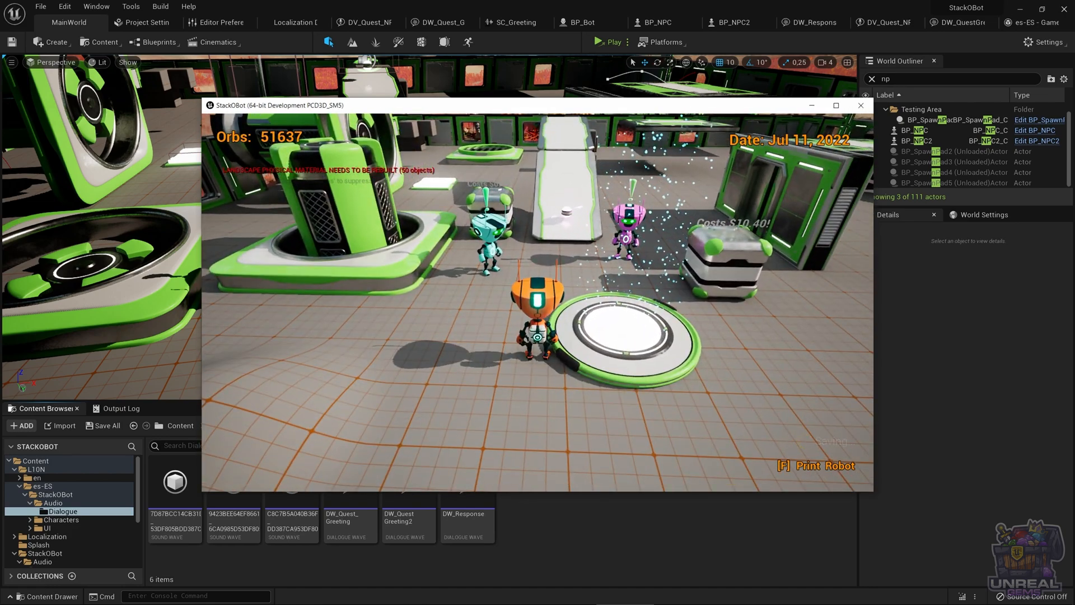
# Stop the game and compile text for all cultures of the Game target in the Localization Dashboard
pyautogui.press('Escape')
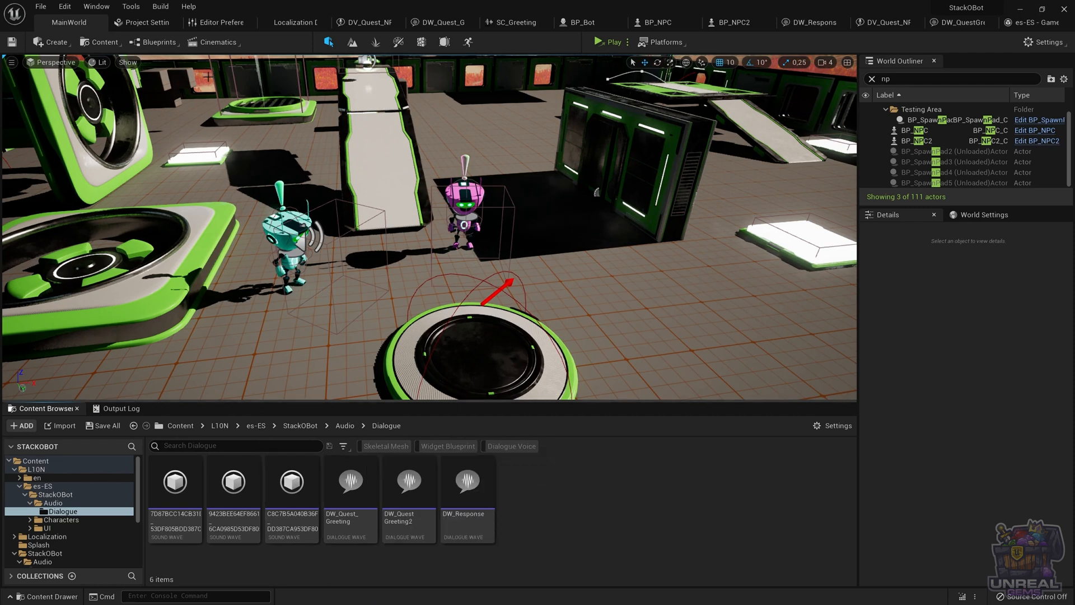
pyautogui.click(288, 23)
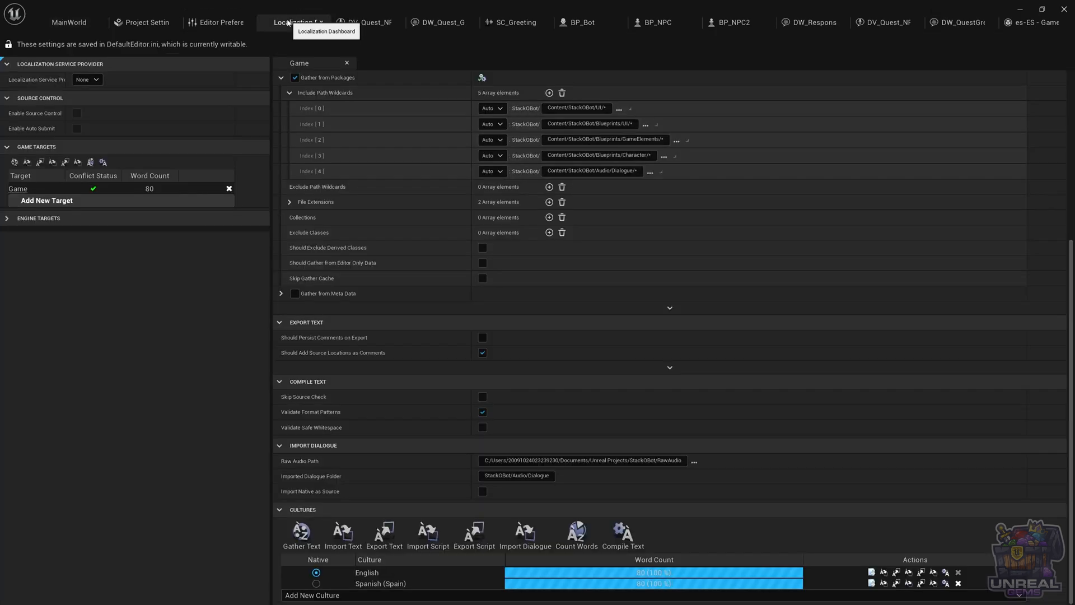
pyautogui.click(622, 533)
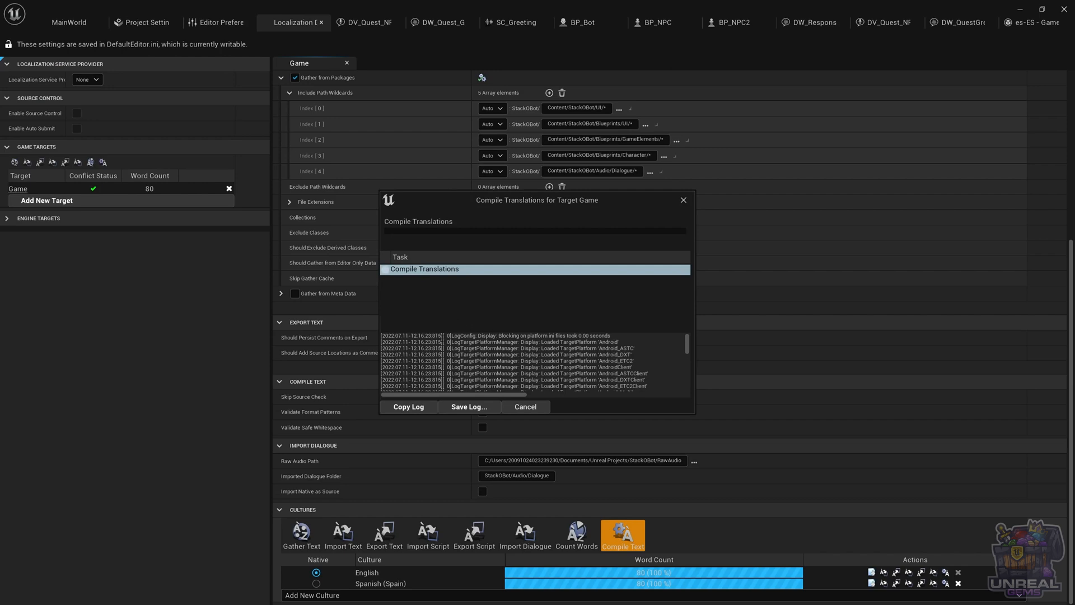
pyautogui.click(524, 406)
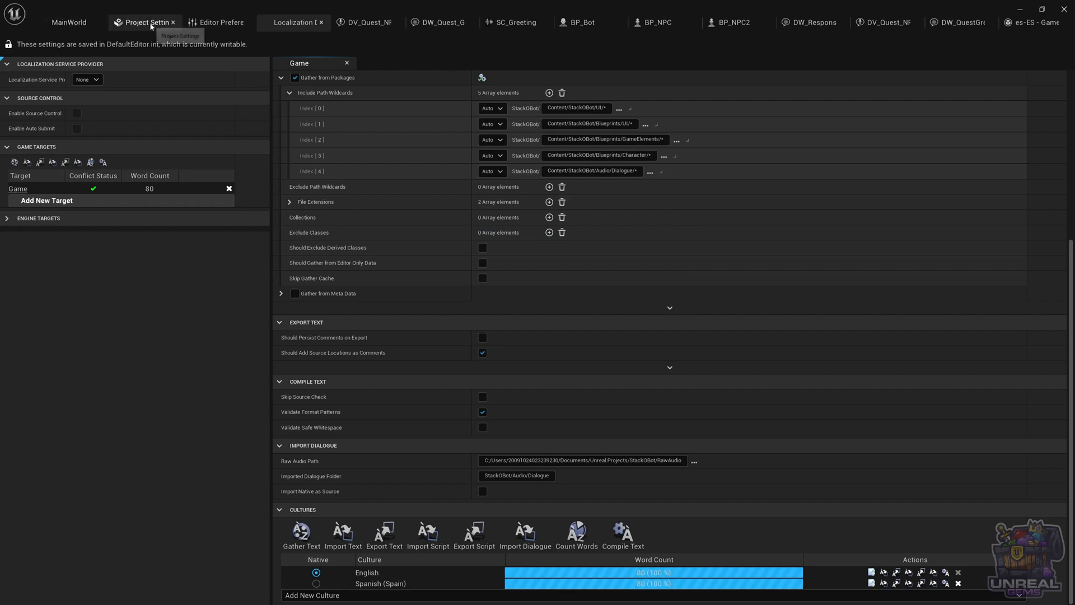
# Set the Preview Game Language to Spanish (Spain) in the editor's Region & Language preferences
pyautogui.click(81, 22)
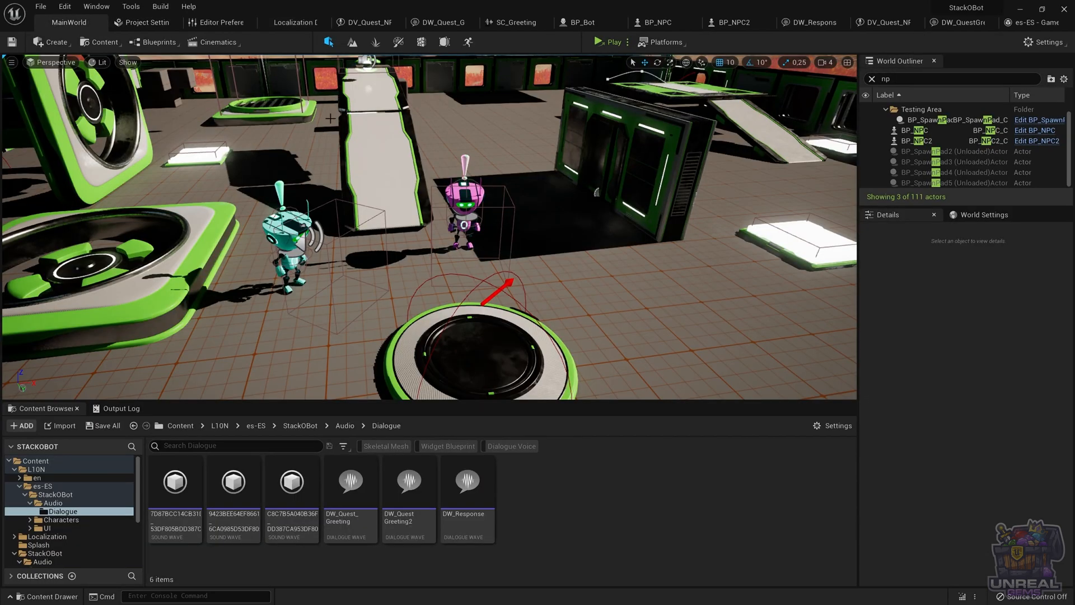
pyautogui.click(219, 22)
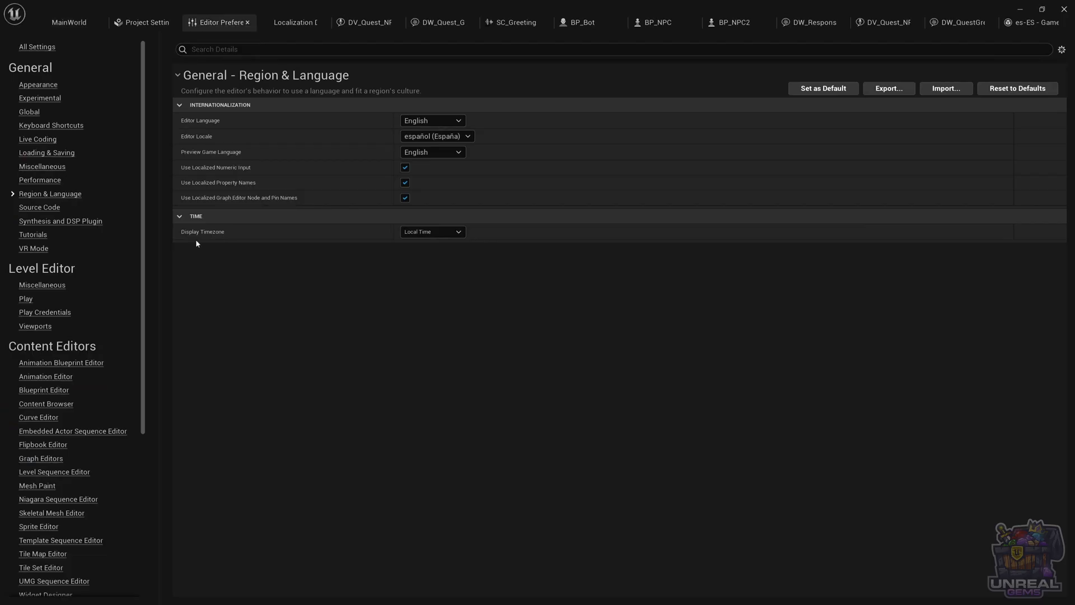
pyautogui.click(453, 152)
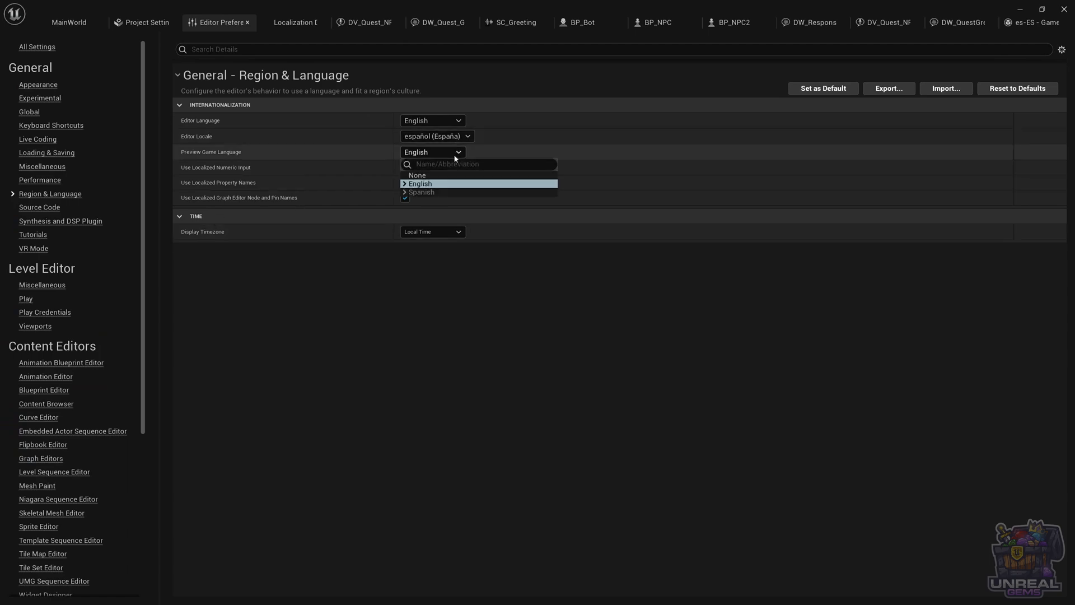
pyautogui.click(404, 193)
pyautogui.click(429, 200)
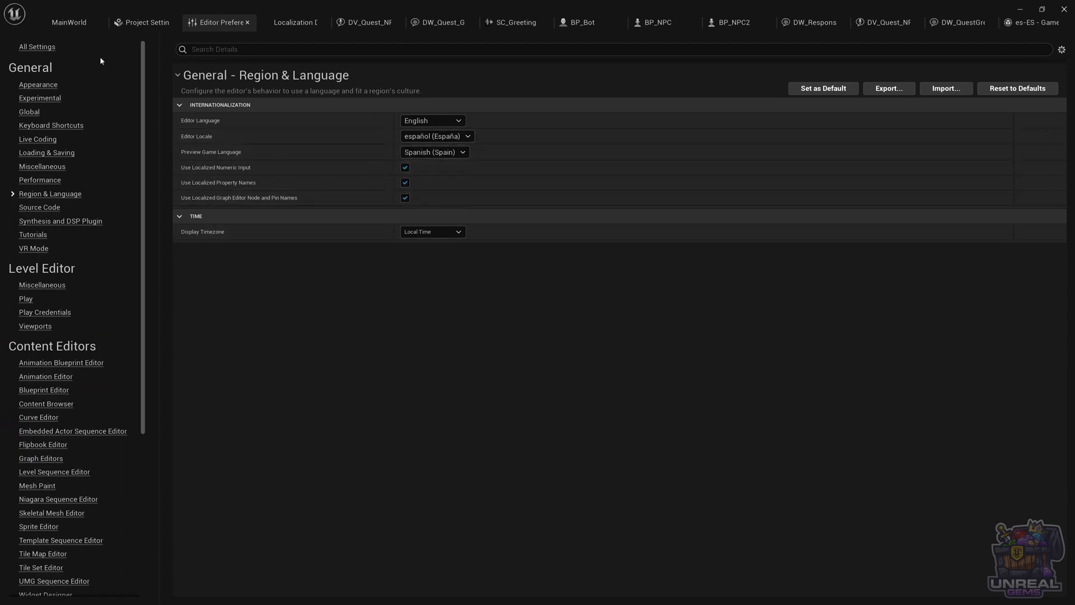
# Play the level and move the robot past the NPCs to check the Spanish dialogue, subtitles and HUD text
pyautogui.click(70, 26)
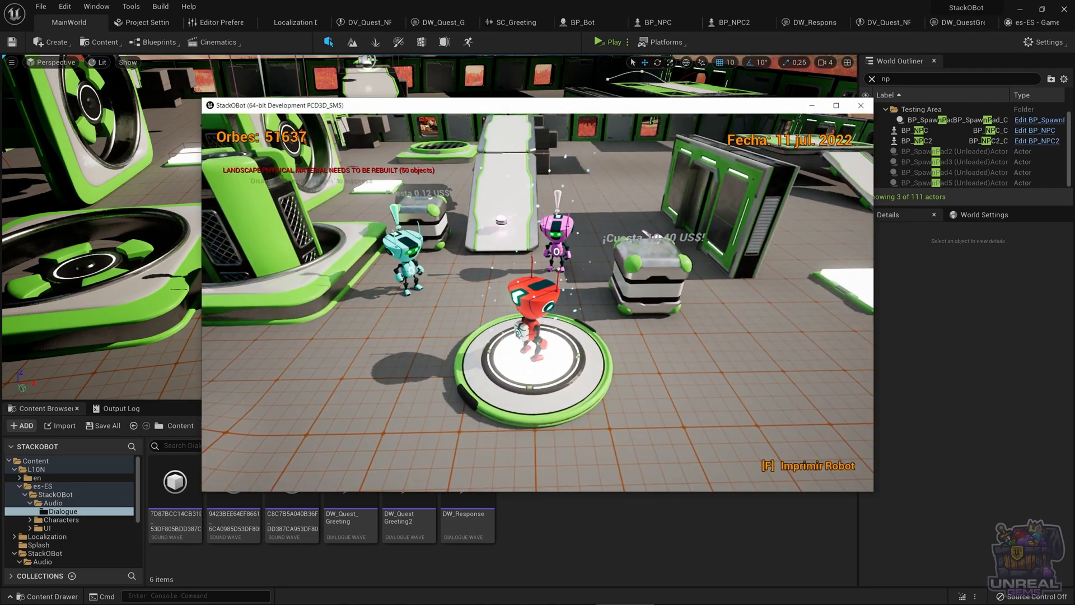
pyautogui.press('a')
pyautogui.press('w')
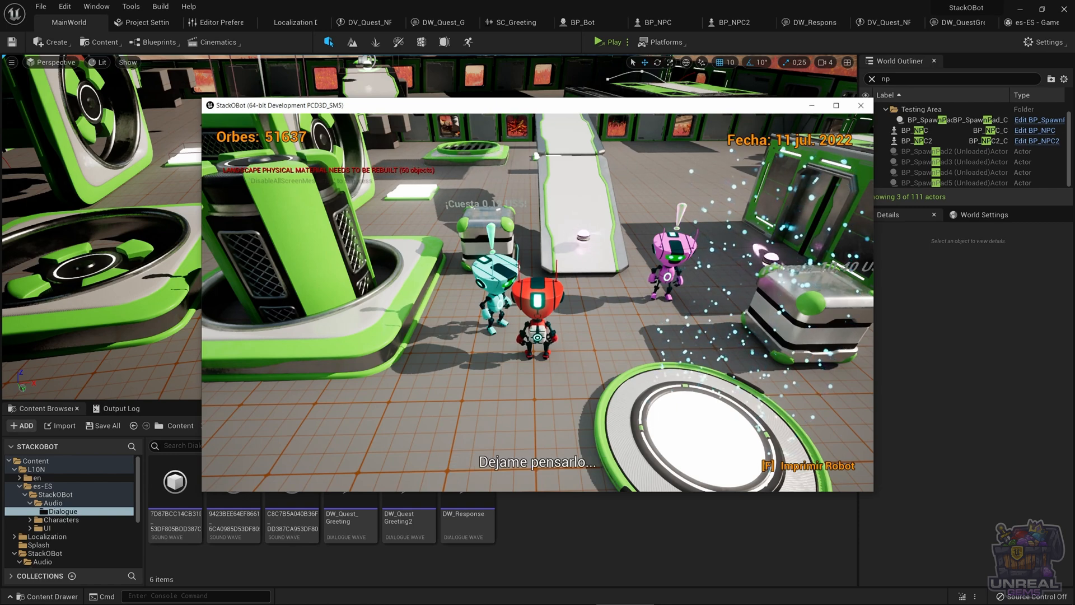
pyautogui.press('d')
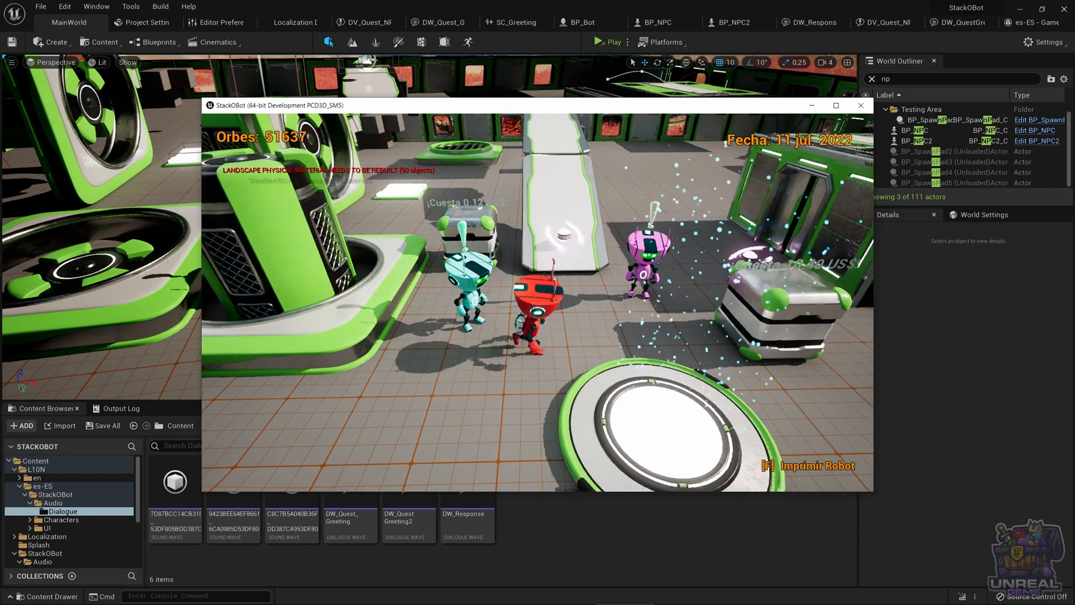
pyautogui.press('w')
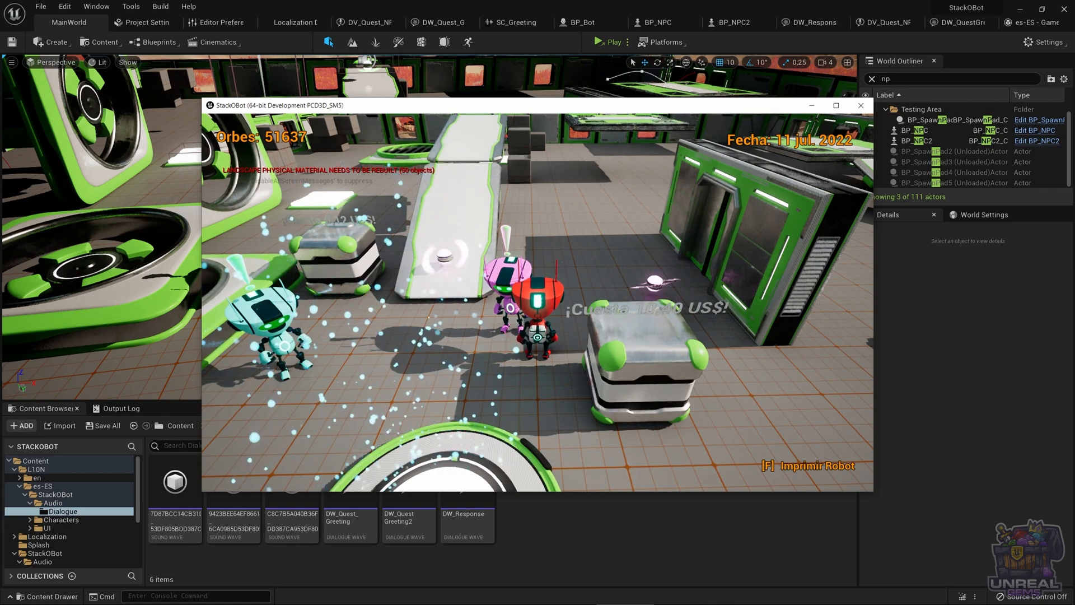
pyautogui.press('s')
pyautogui.press('d')
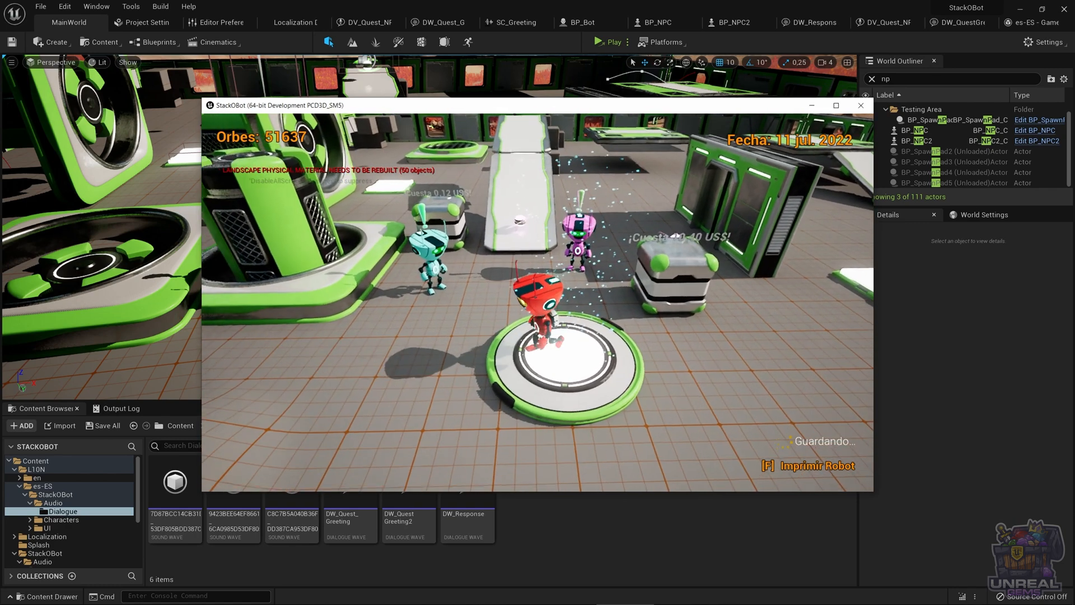
pyautogui.press('s')
pyautogui.press('d')
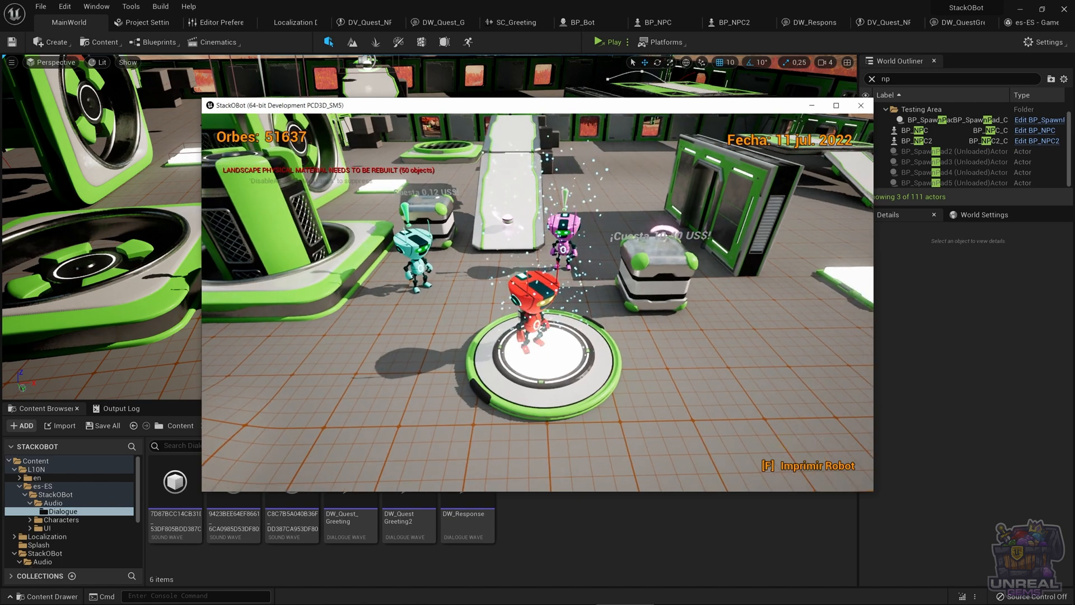
pyautogui.press('Escape')
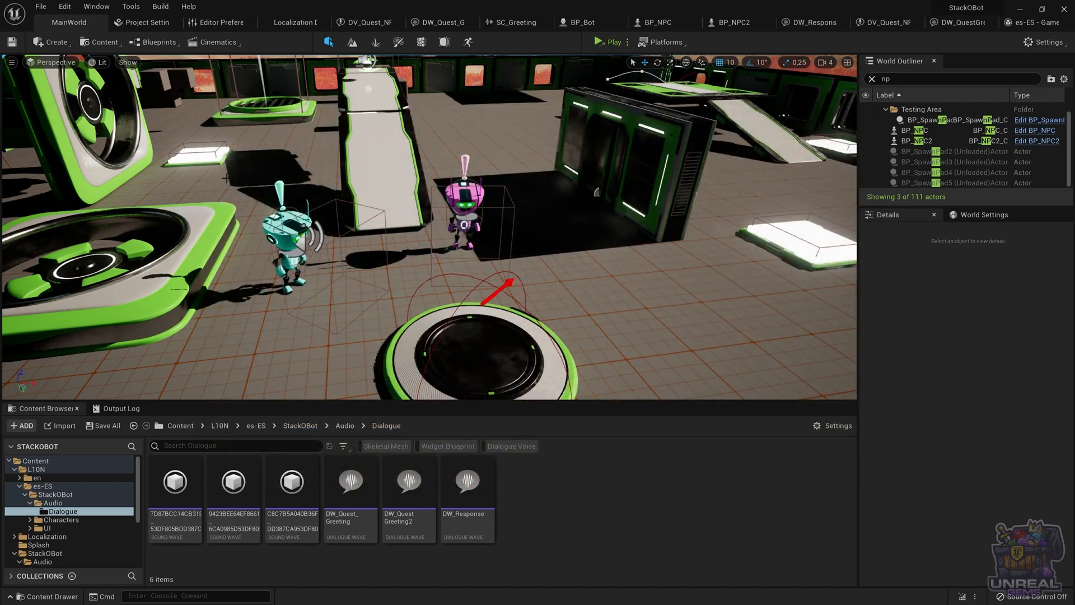
# Search the project settings for subtitle options
pyautogui.click(129, 27)
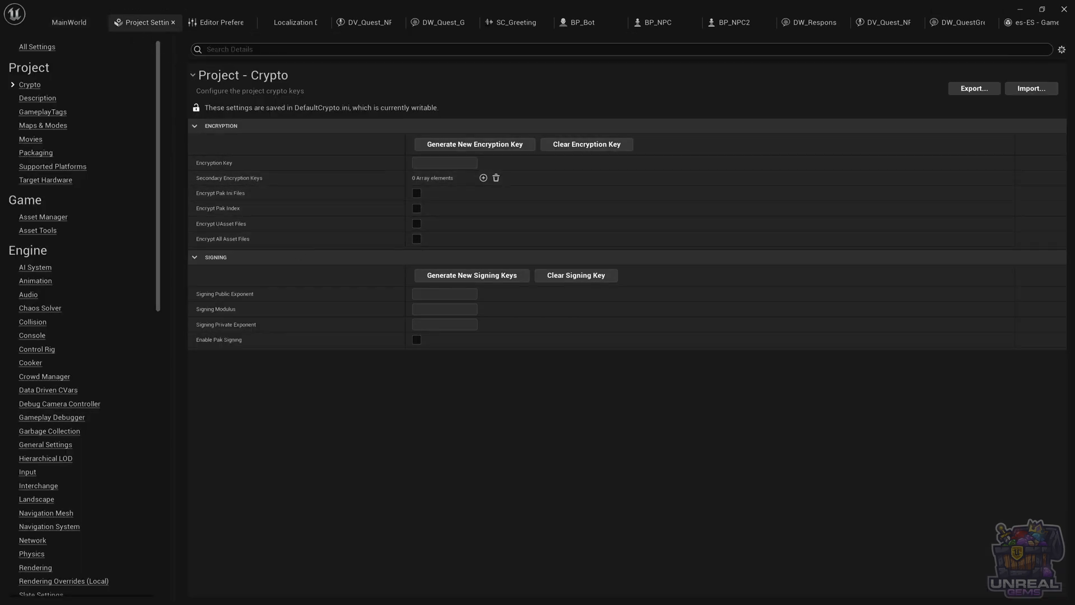
pyautogui.click(229, 49)
pyautogui.write('sub')
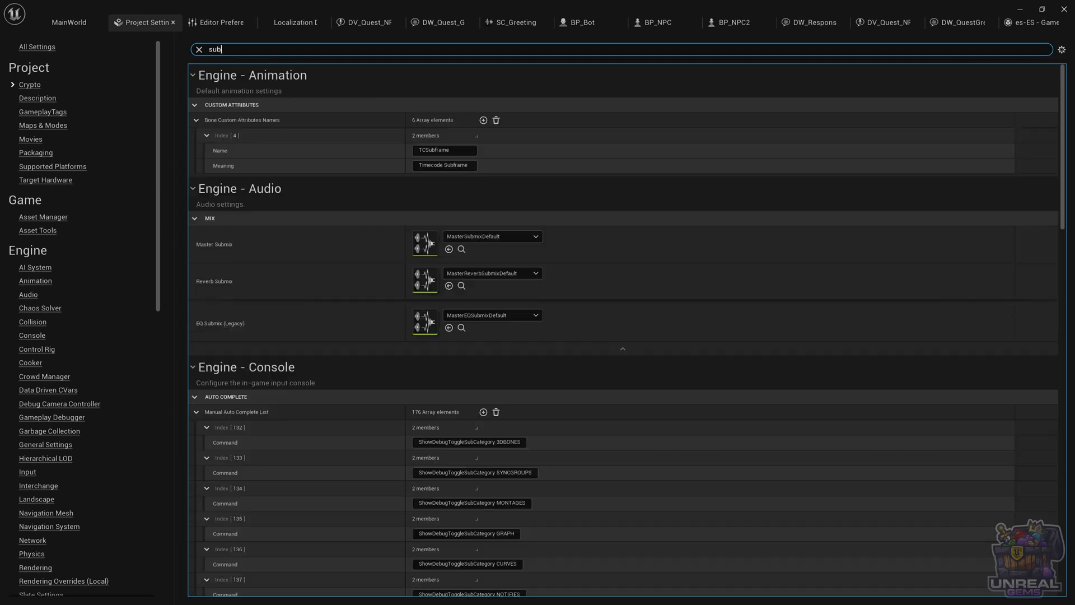
pyautogui.write('tit')
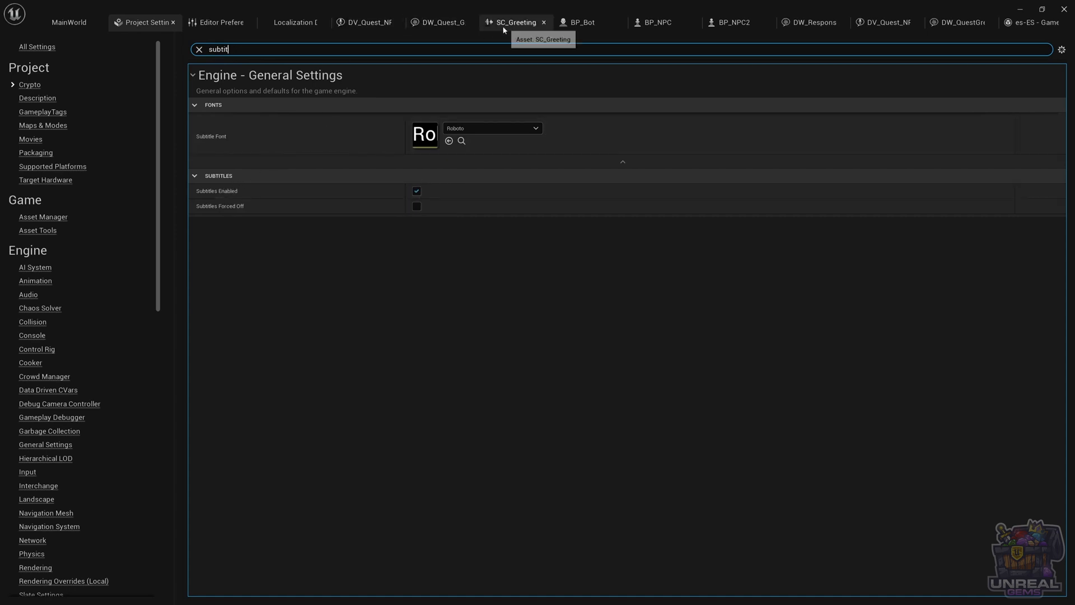
# Open the greeting dialogue wave's editor
pyautogui.click(443, 21)
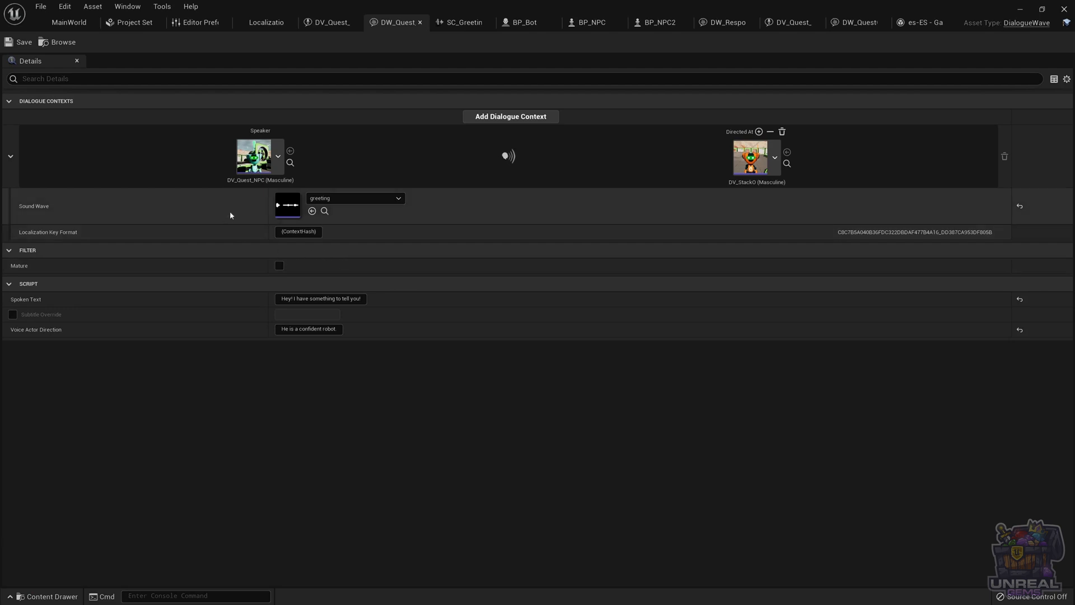